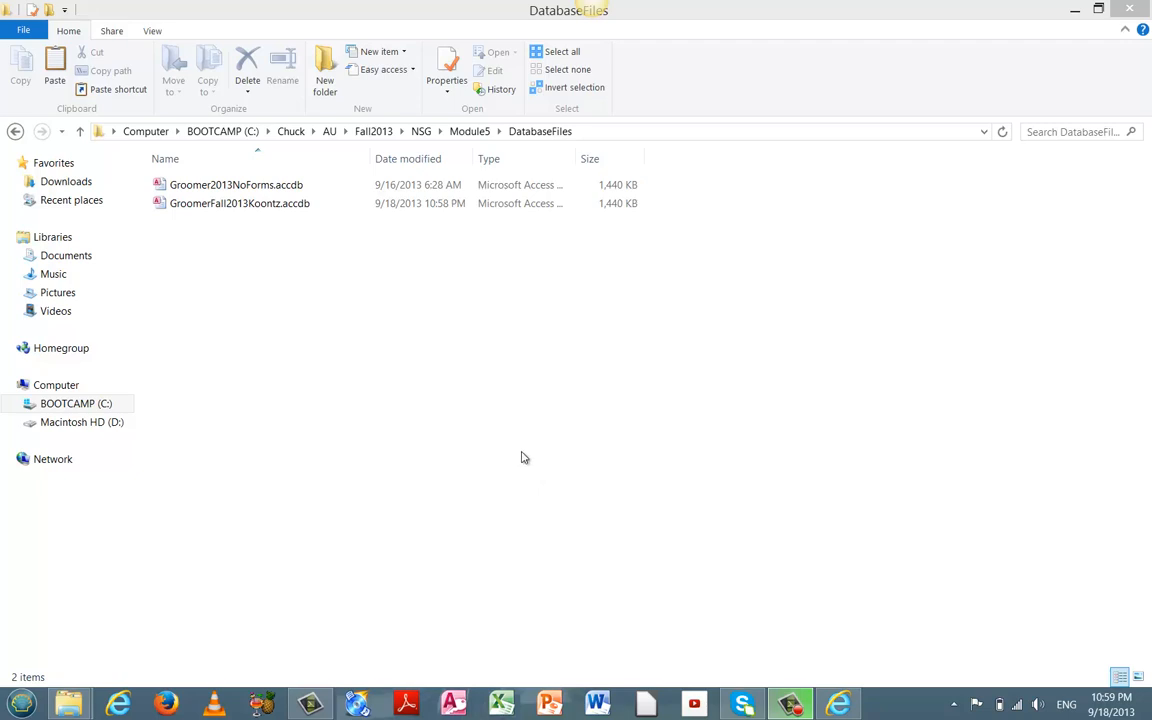
- Open the Groomer2013NoForms.accdb database from the DatabaseFiles folder and enable its active content
click(221, 207)
click(221, 208)
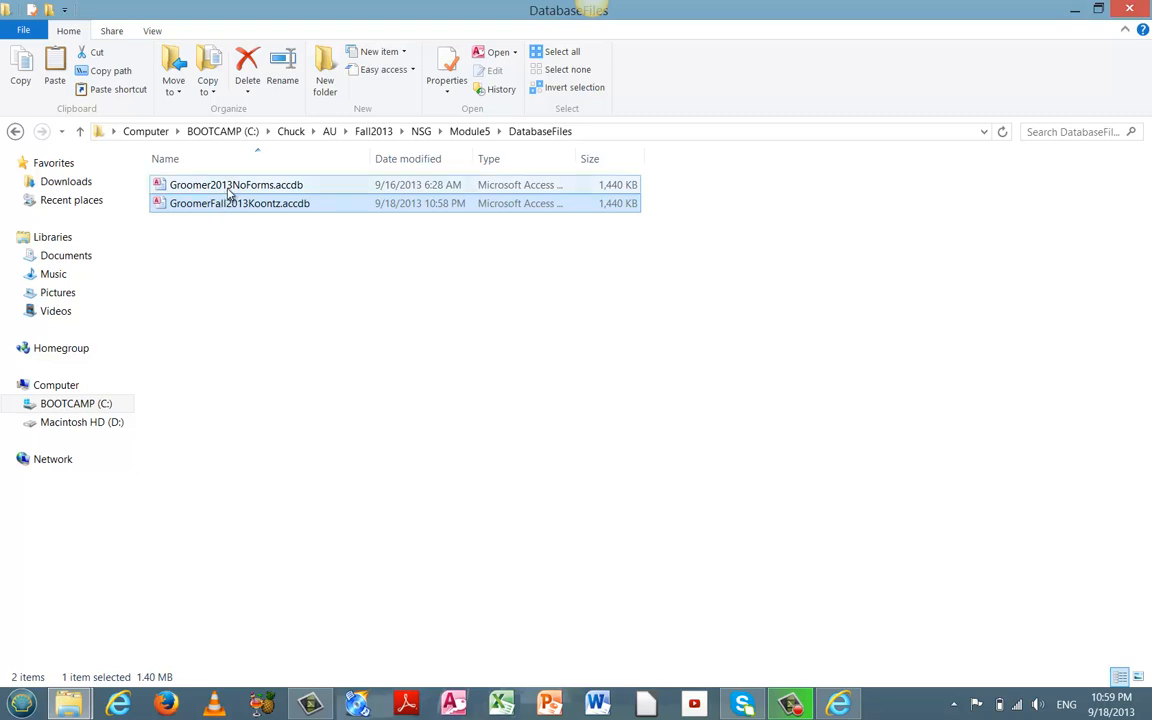
click(228, 190)
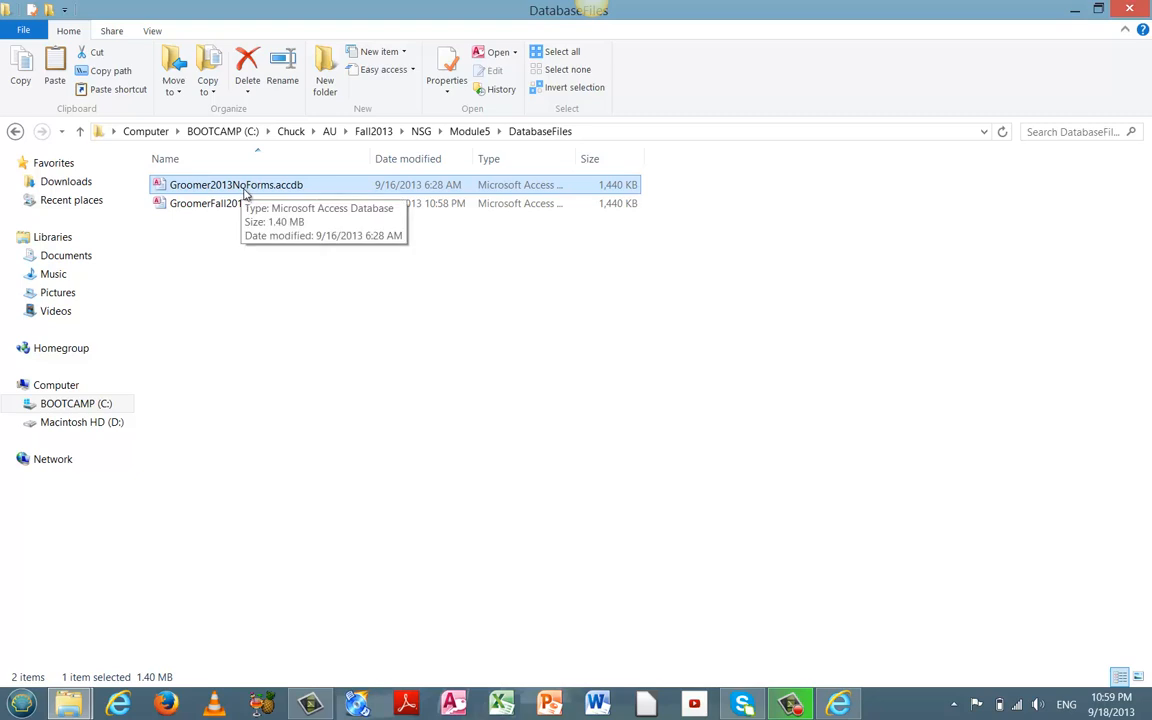
double_click(183, 192)
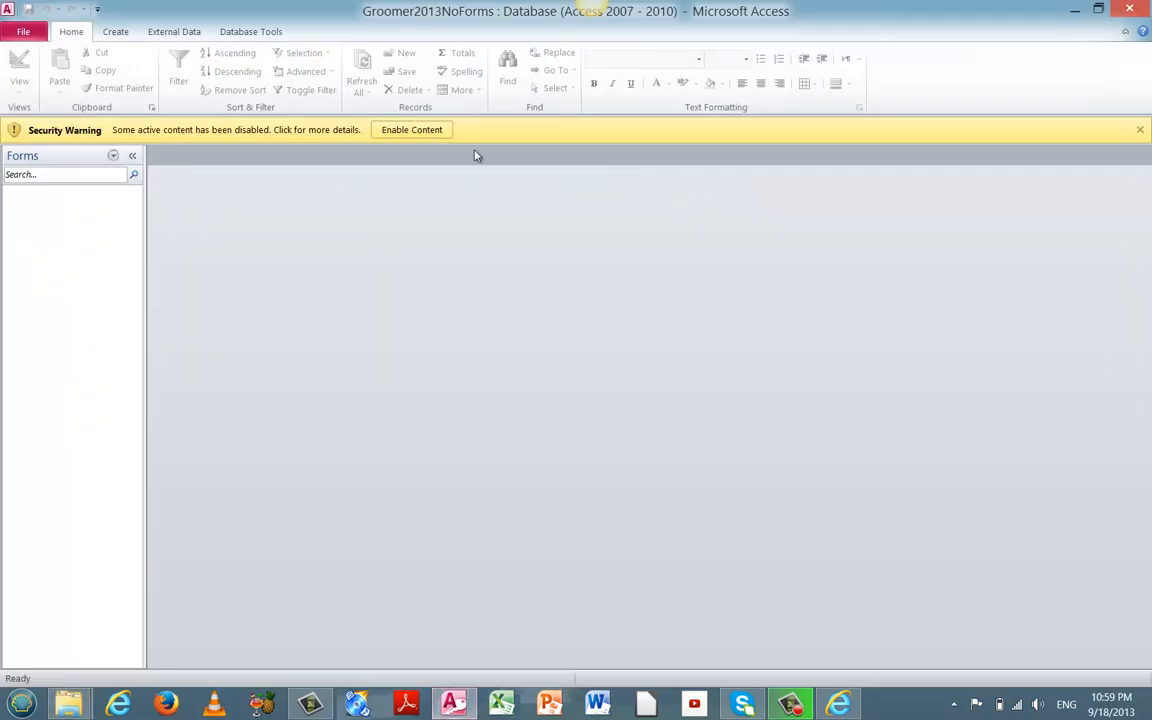
click(407, 131)
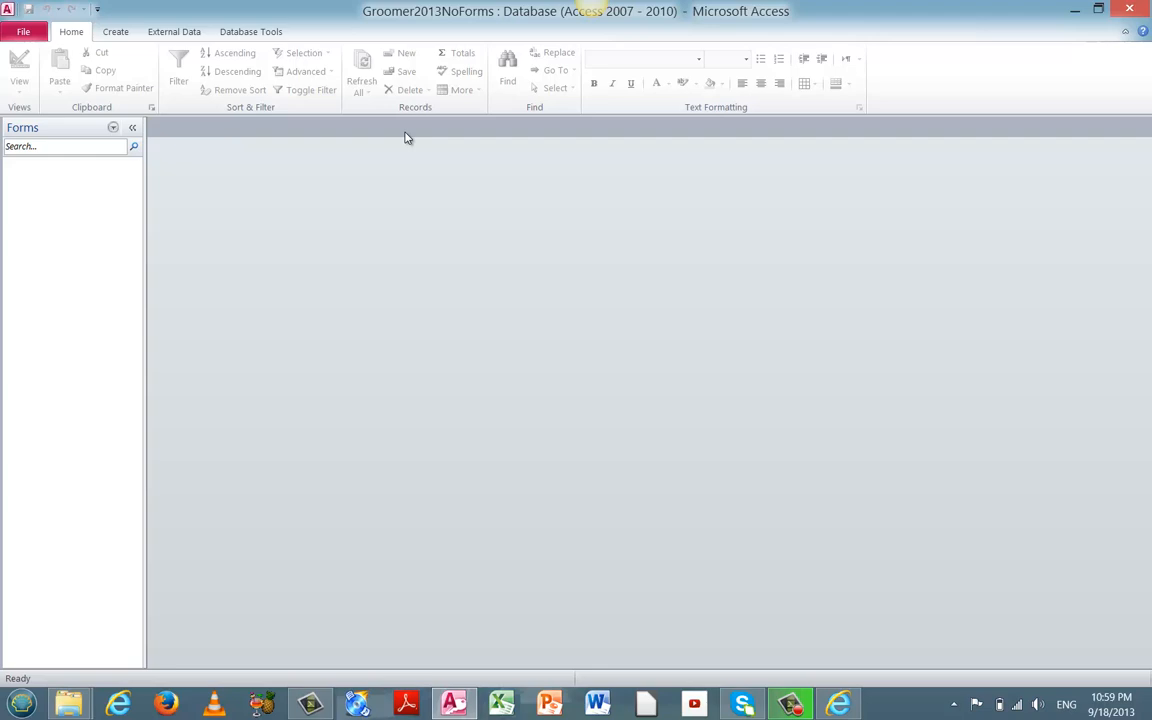
- List the database's tables in the navigation pane and view the relationships diagram, closing it when done
click(113, 129)
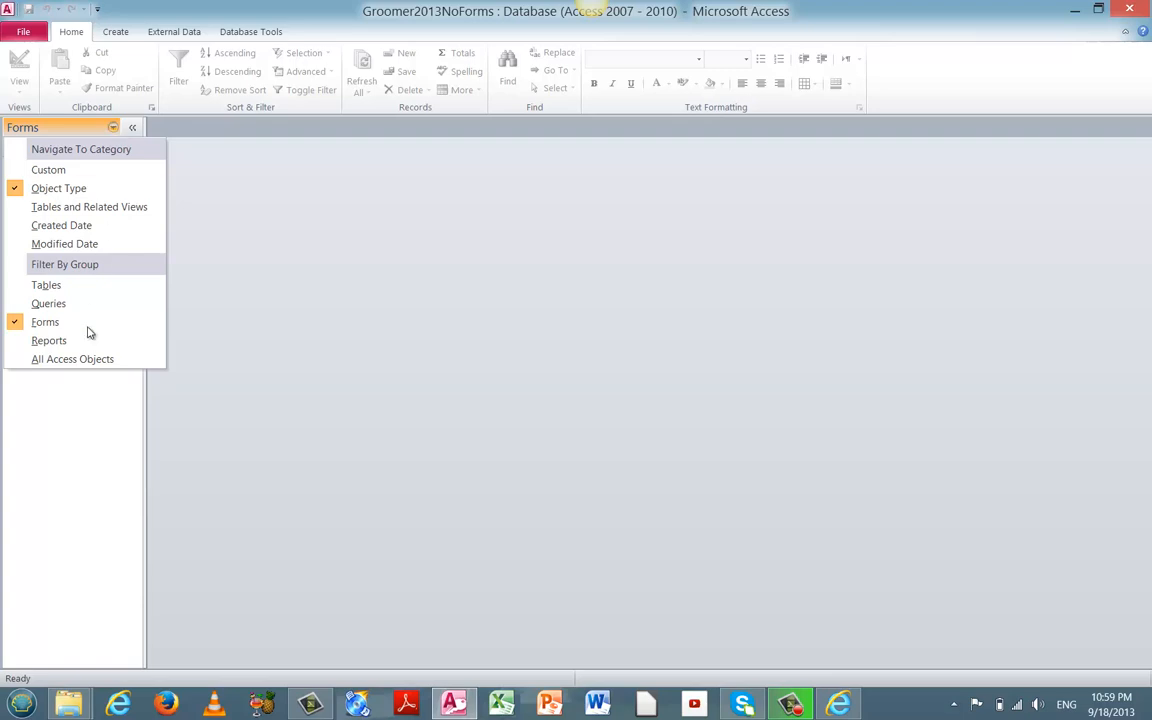
click(76, 286)
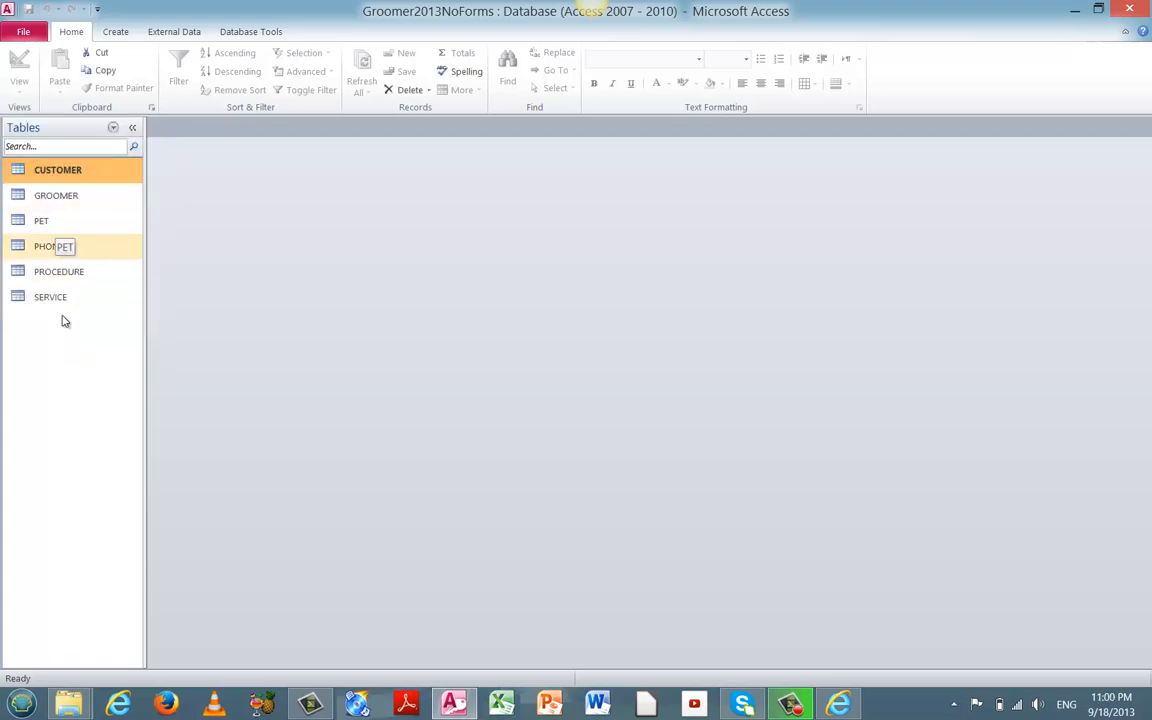
click(257, 36)
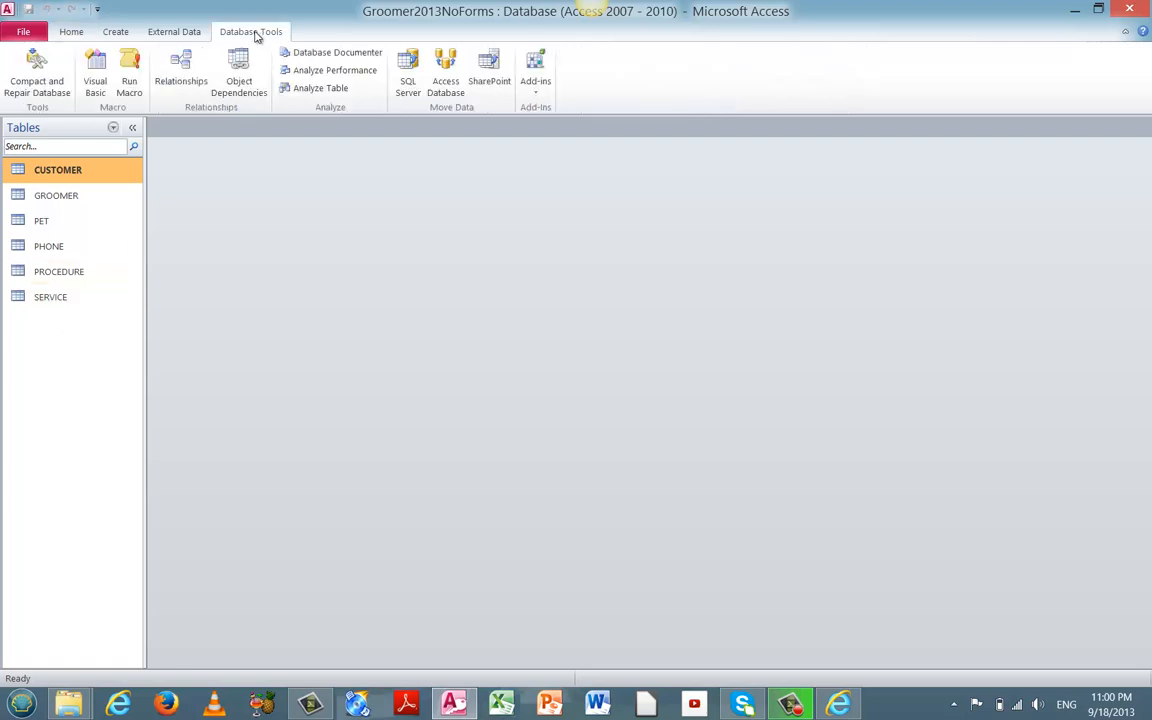
click(193, 81)
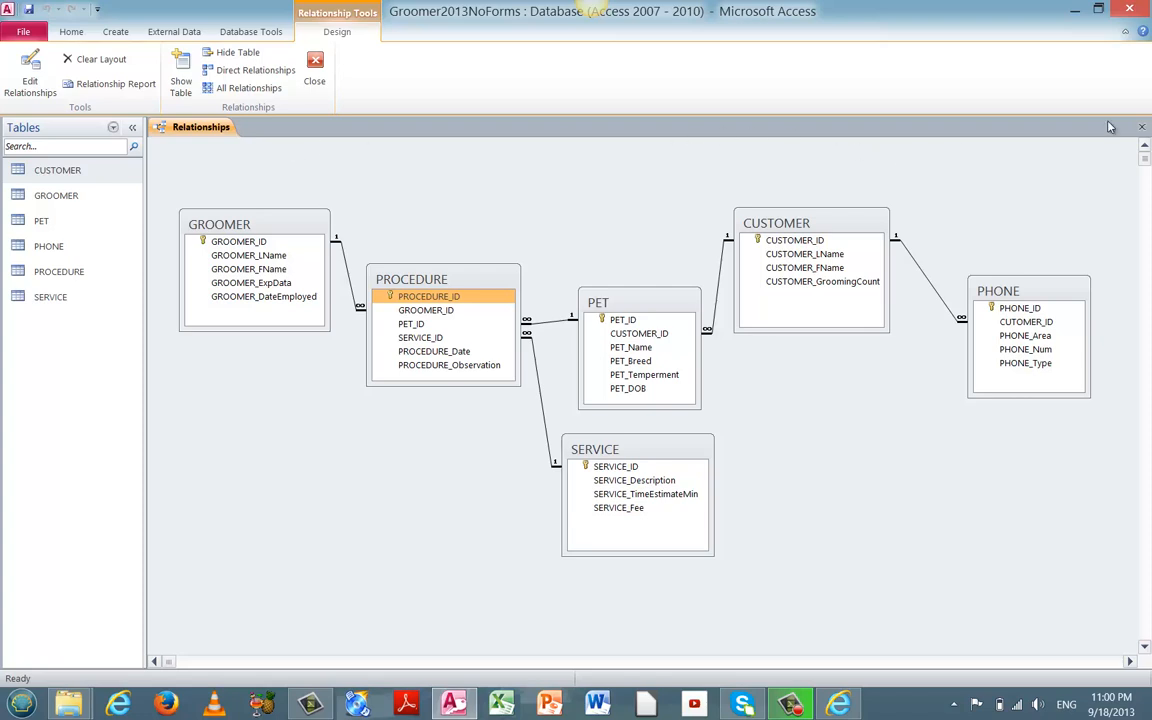
click(1141, 127)
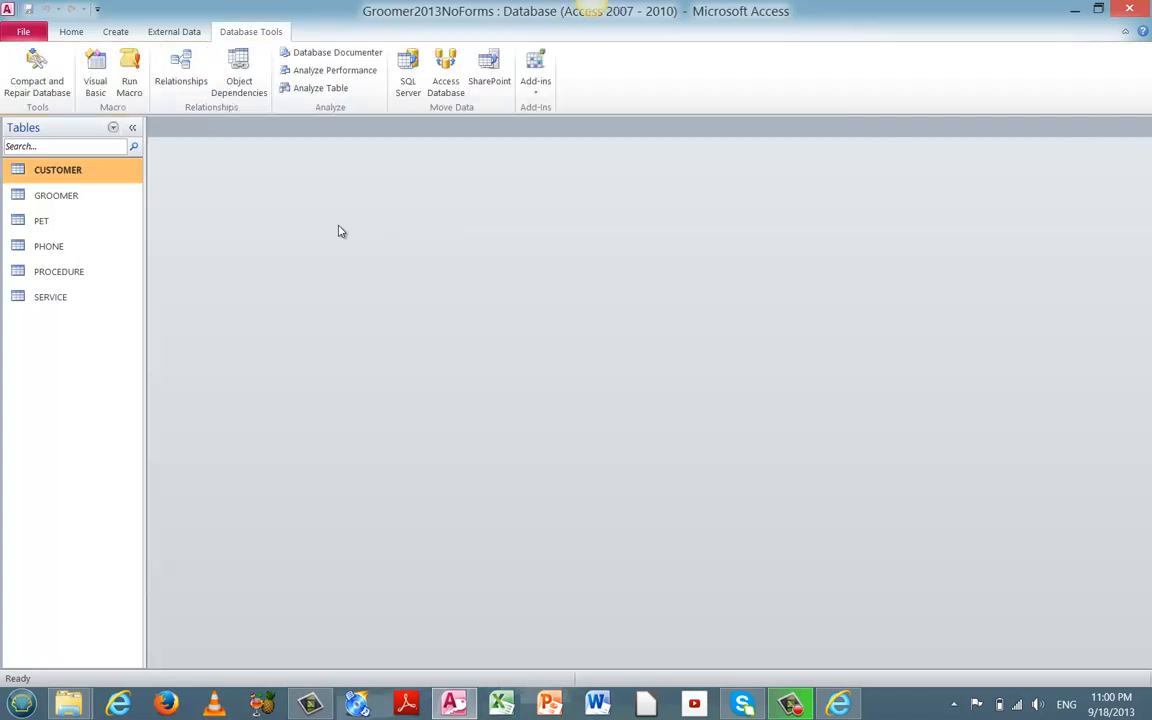
- Filter the navigation pane to forms and examine the CUSTOMER, PET and PHONE tables in the relationships diagram
click(113, 127)
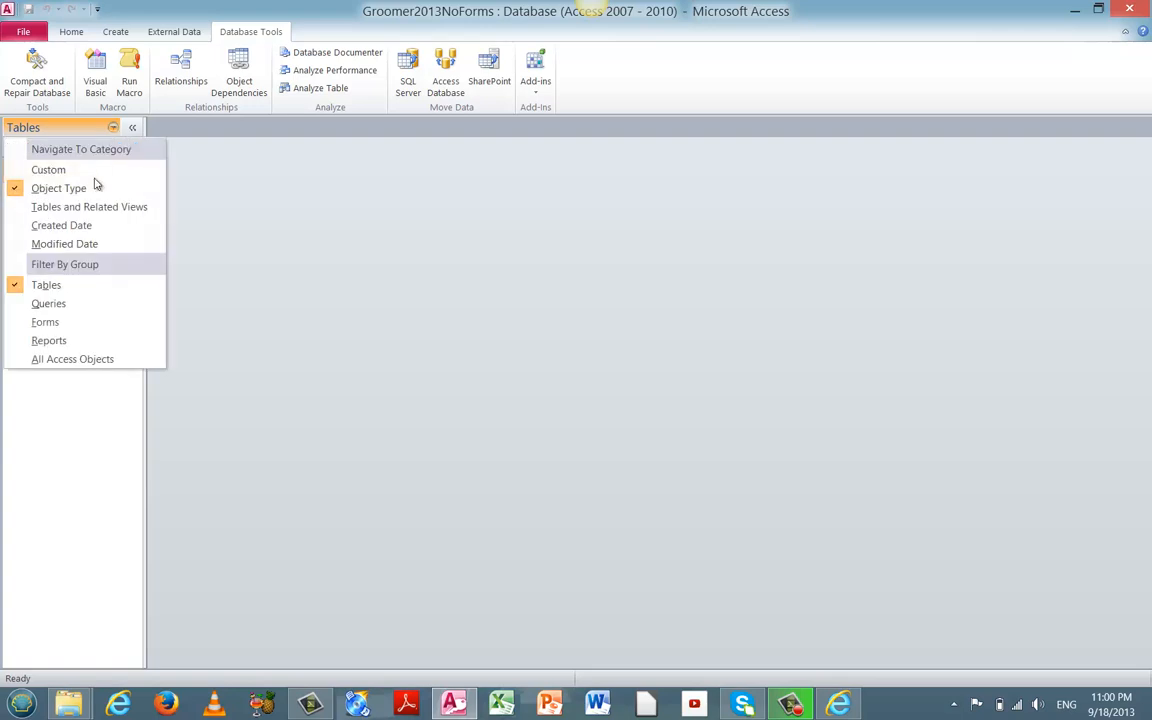
click(70, 325)
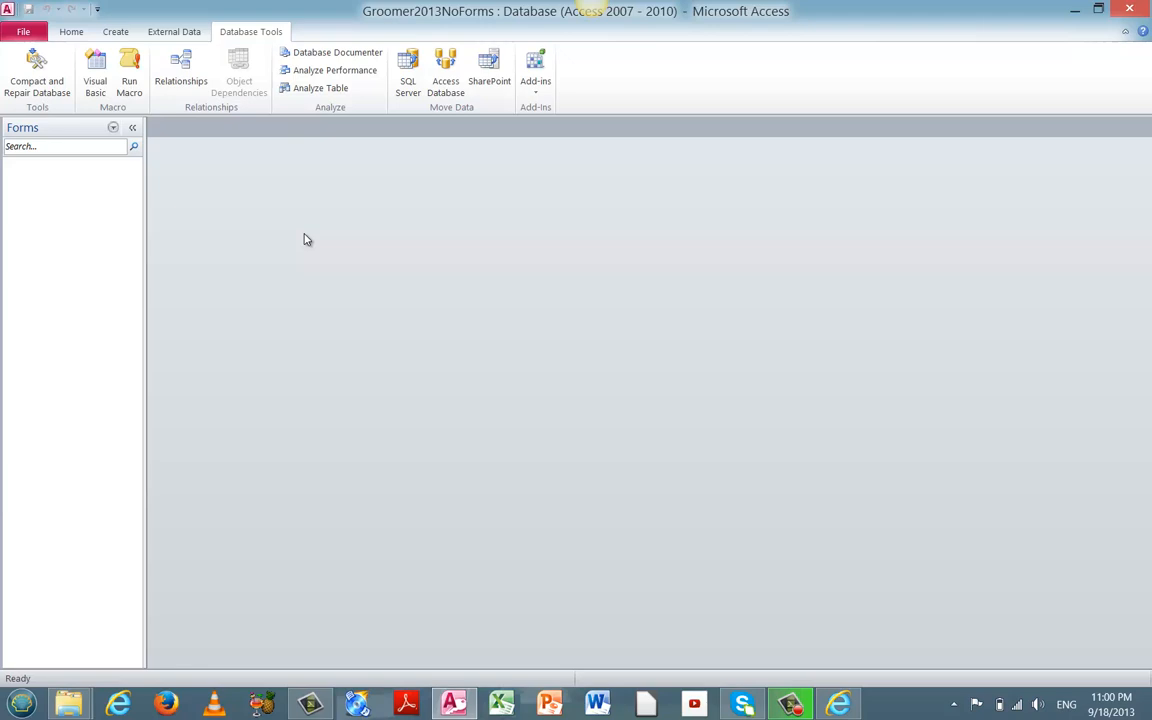
click(193, 63)
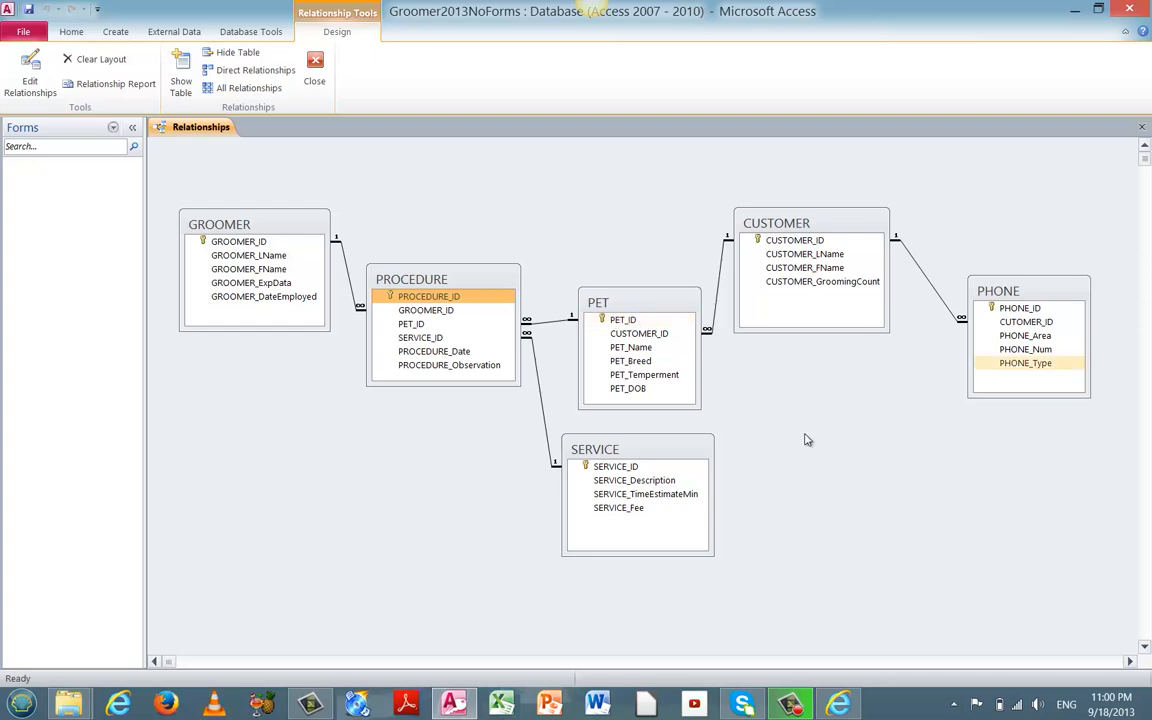
click(806, 228)
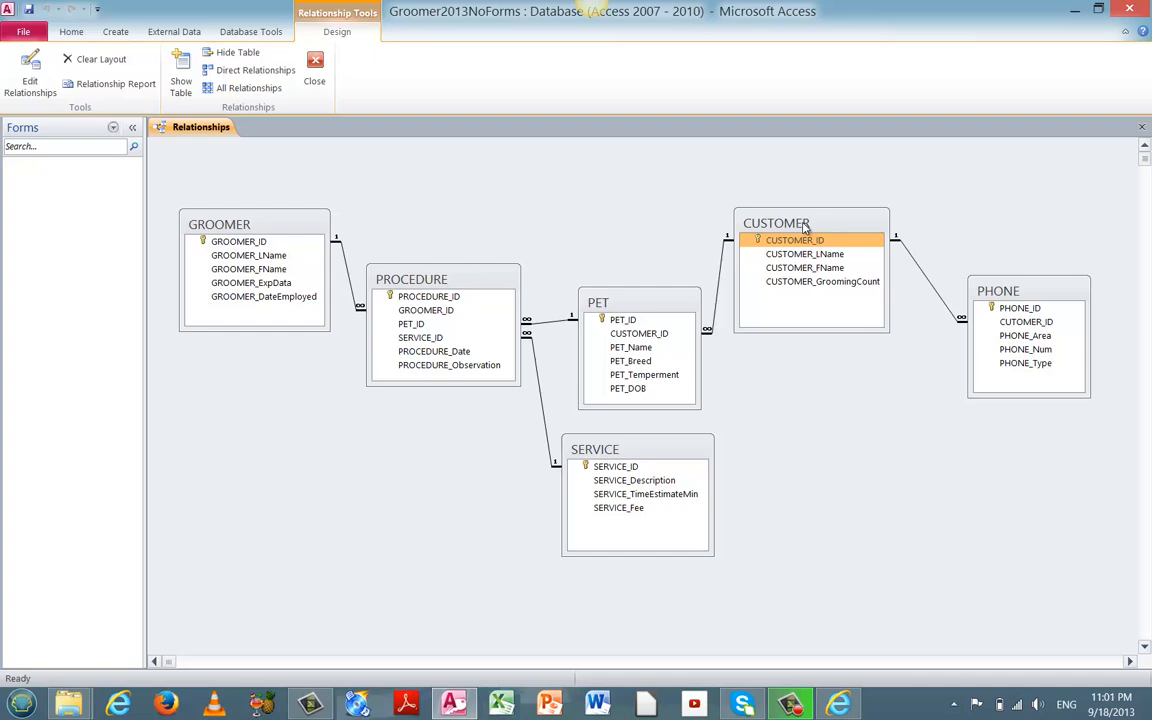
click(632, 304)
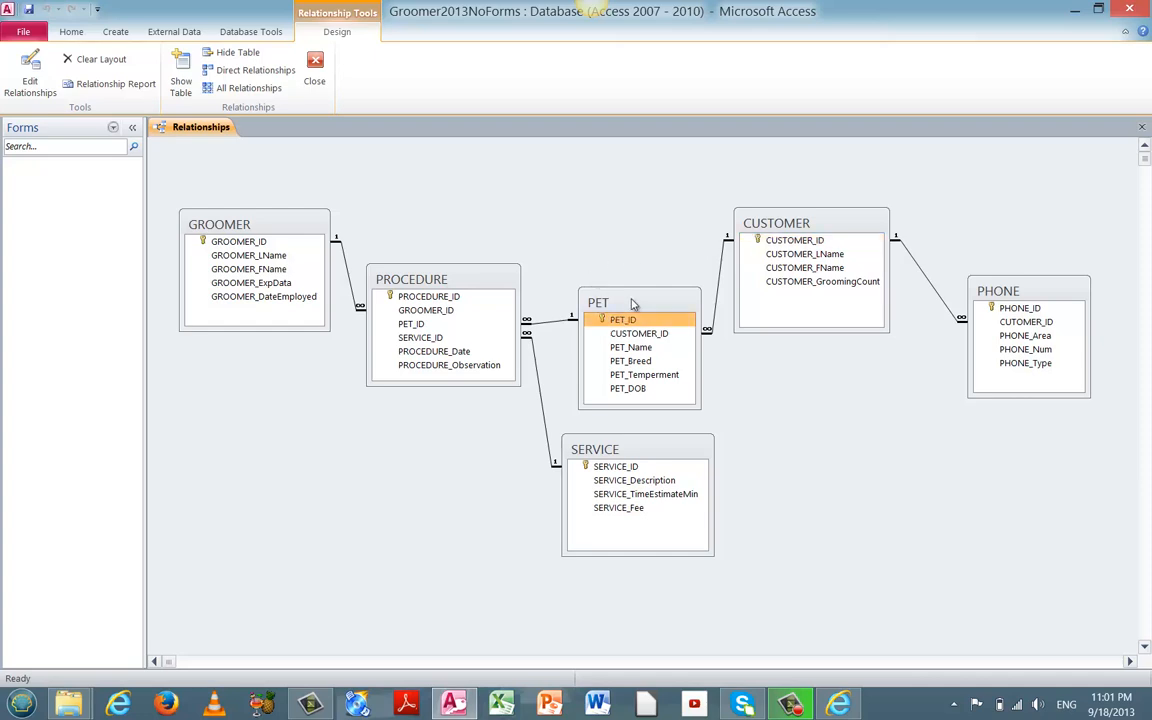
click(1031, 299)
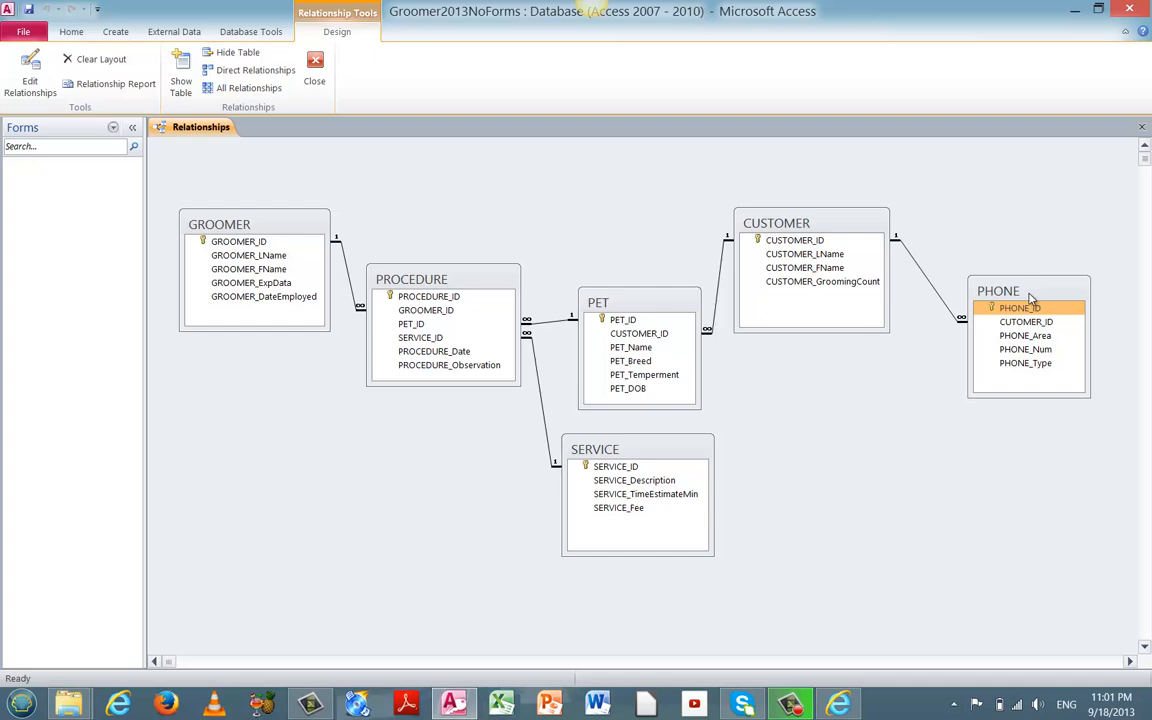
click(1141, 129)
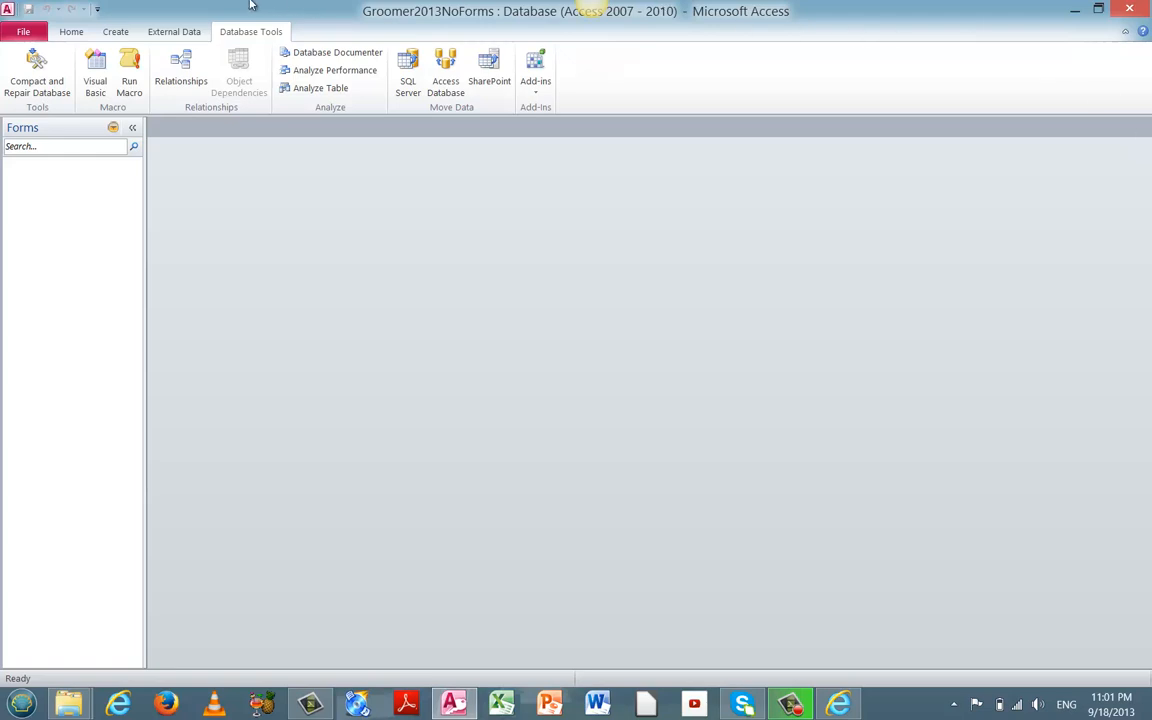
- Start a new form with the Form Wizard, based on the CUSTOMER table and including all of its fields
click(116, 36)
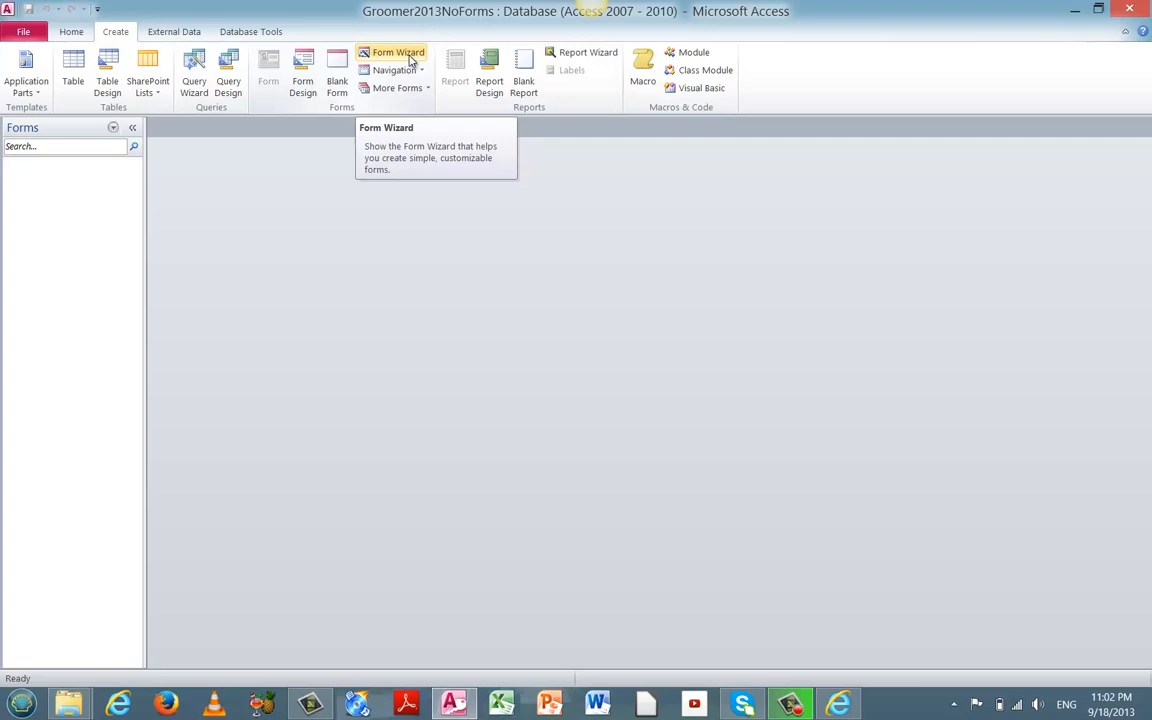
click(409, 60)
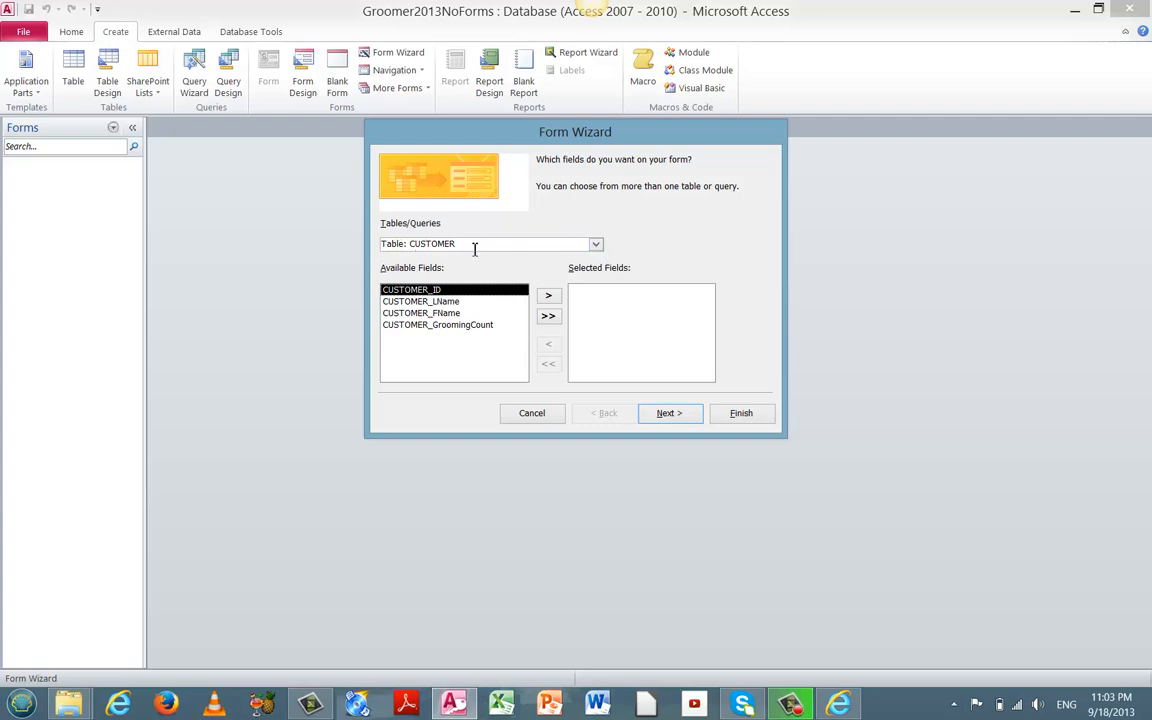
click(597, 245)
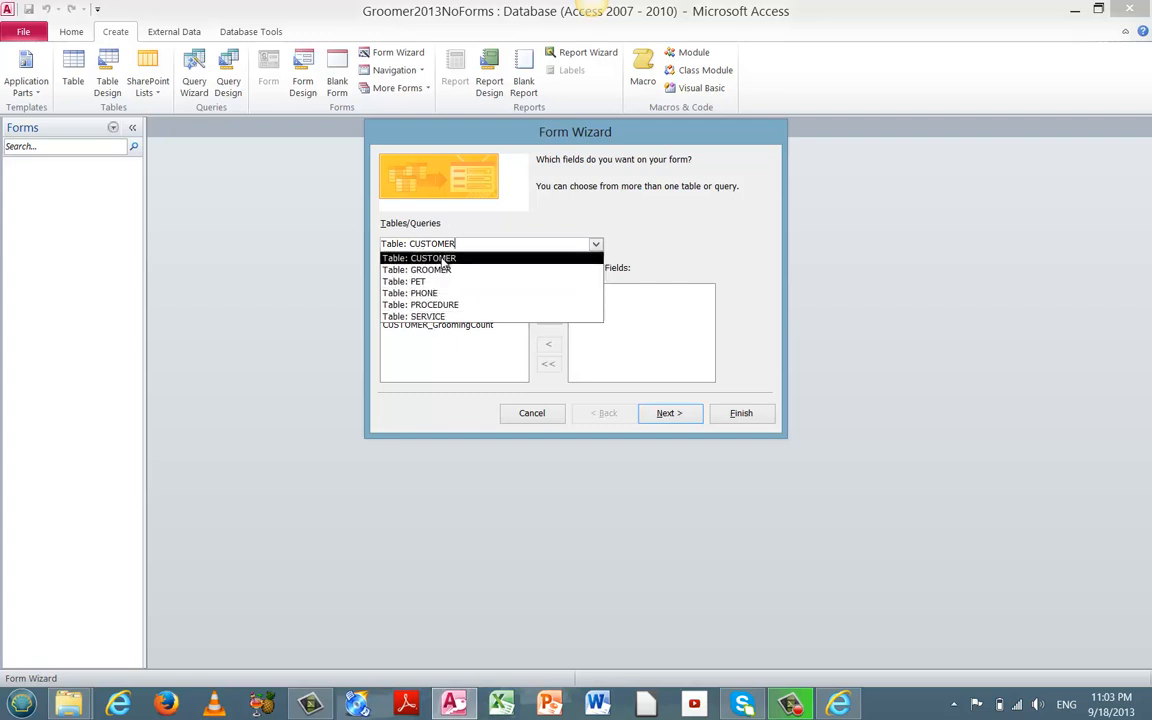
click(443, 259)
click(505, 243)
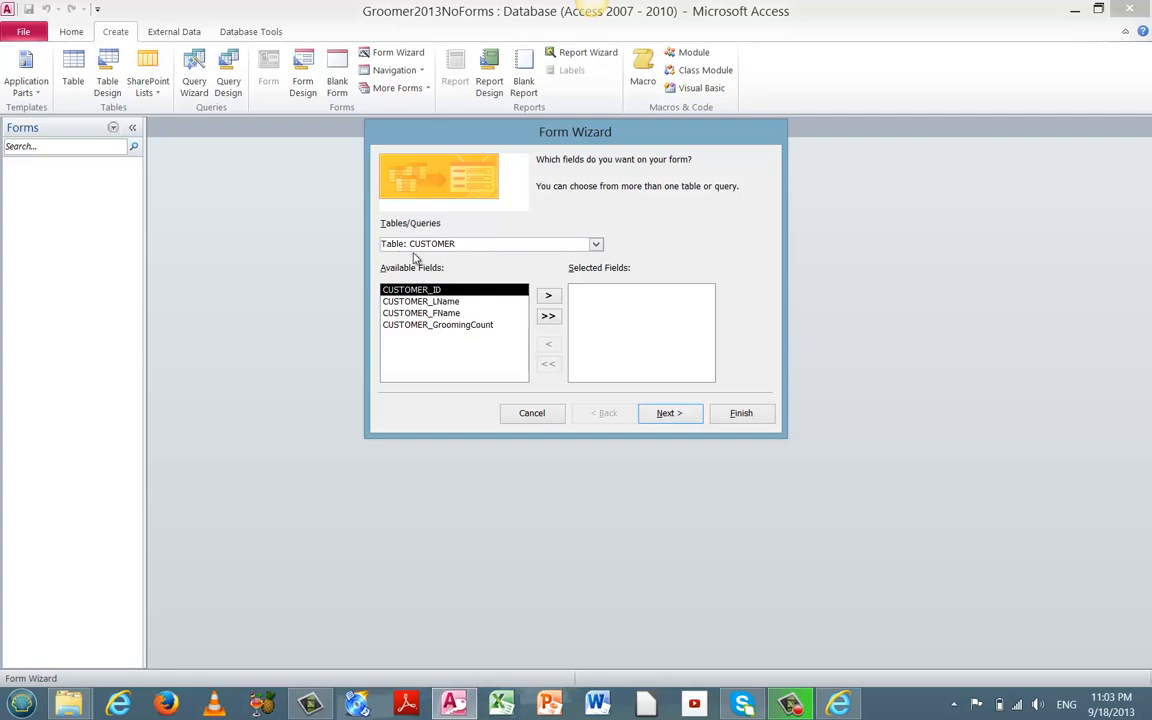
click(596, 245)
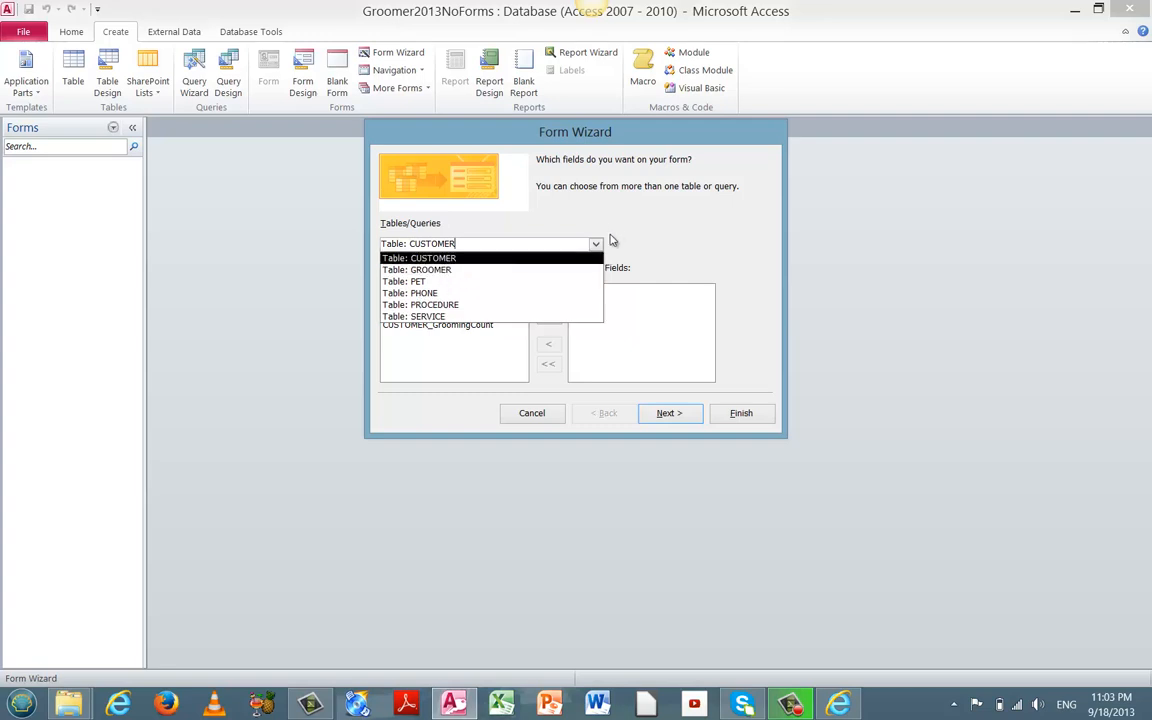
click(596, 245)
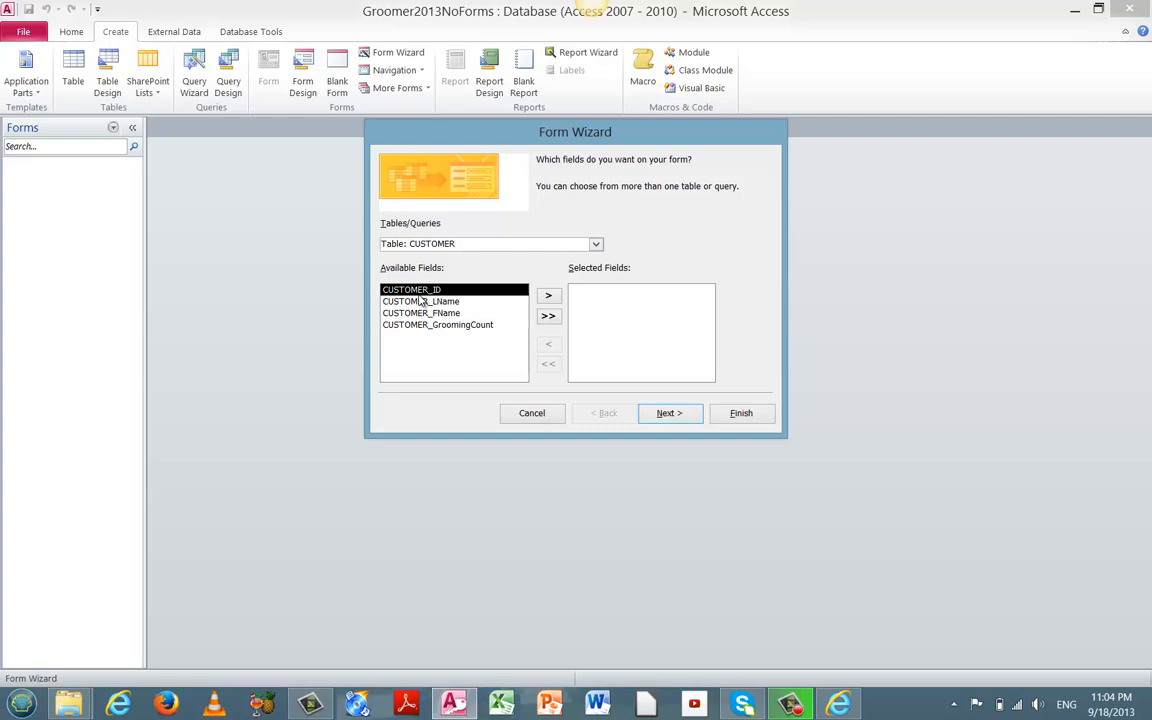
click(550, 319)
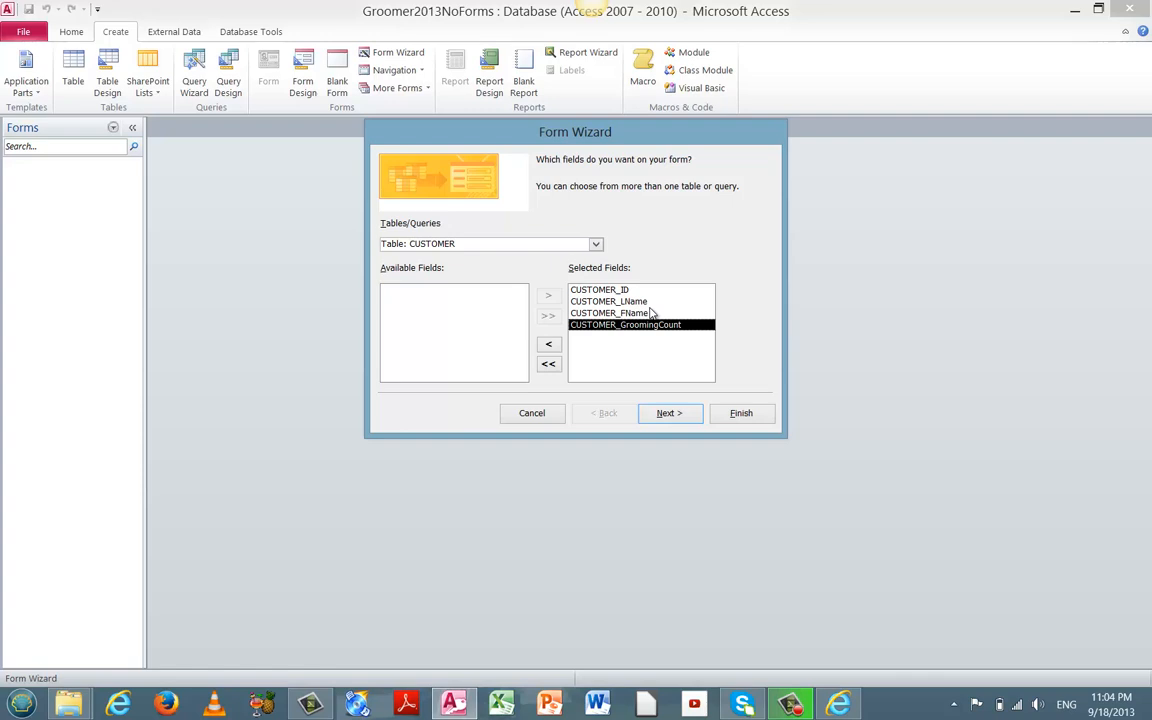
click(689, 416)
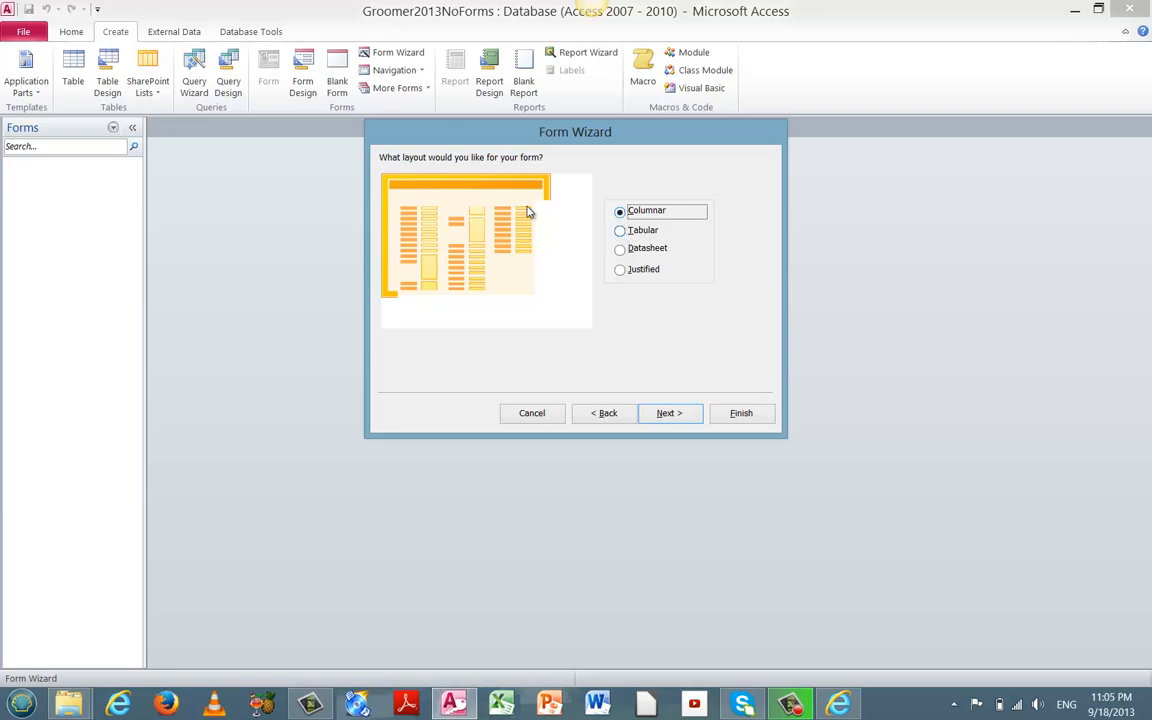
- Preview the Tabular, Datasheet and Justified layouts, and settle on Columnar for the customer form
click(621, 231)
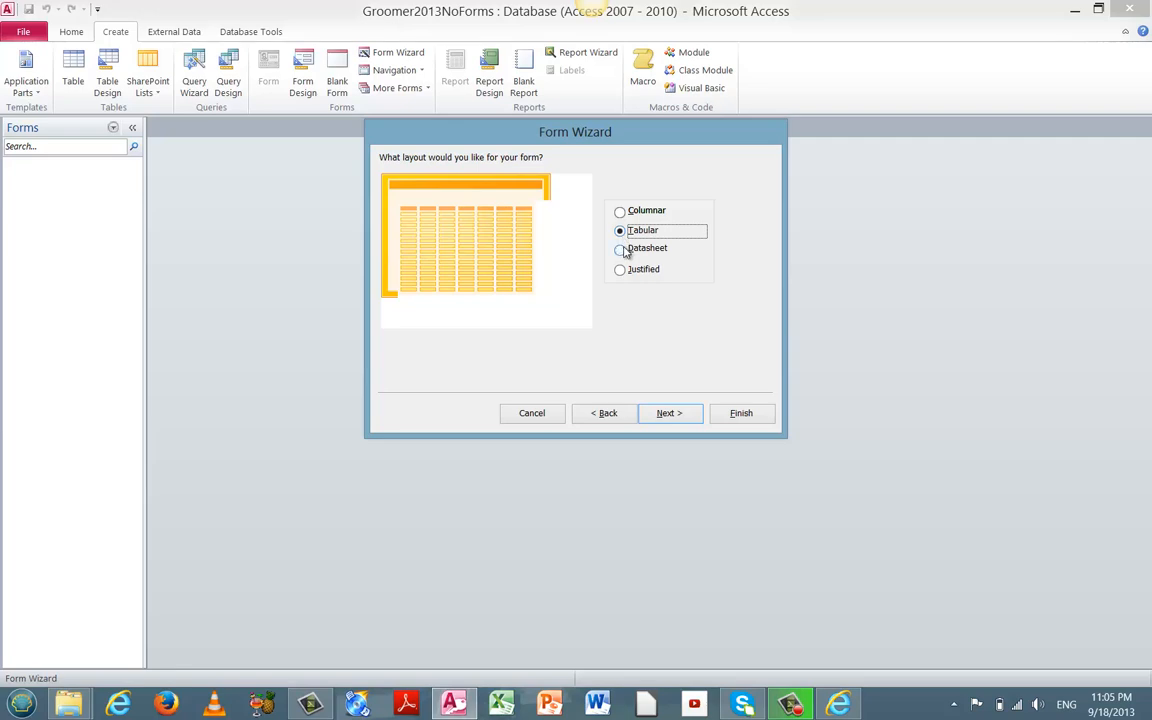
click(623, 251)
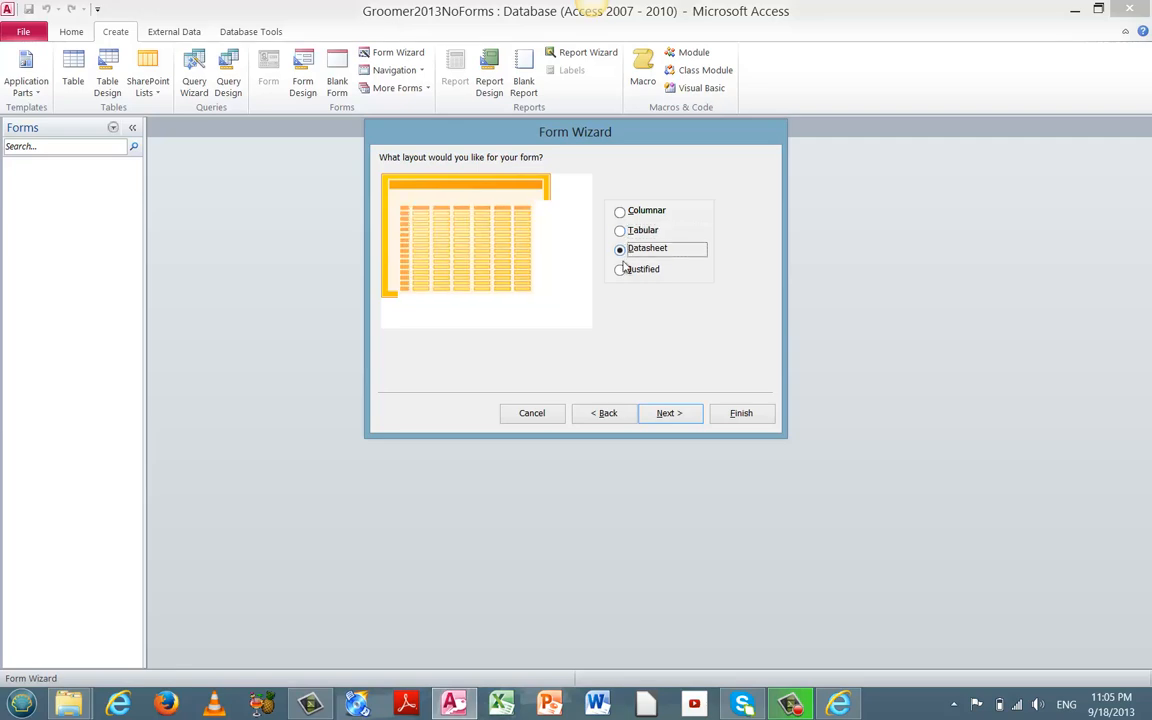
click(623, 271)
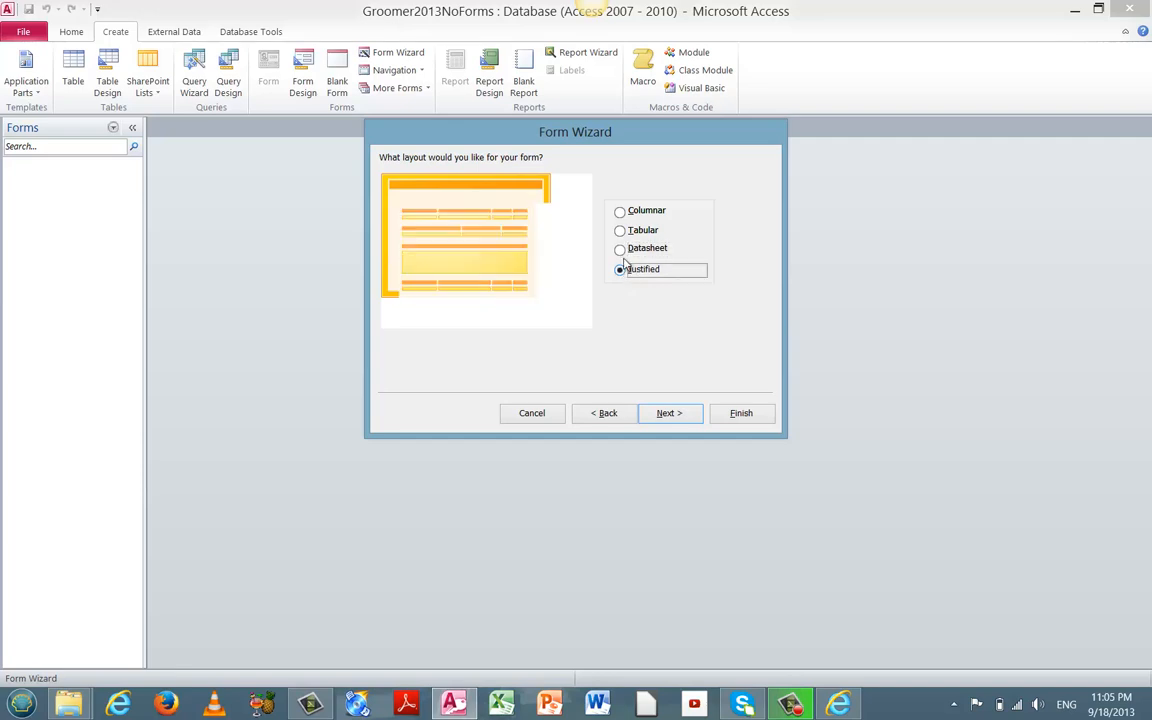
click(622, 213)
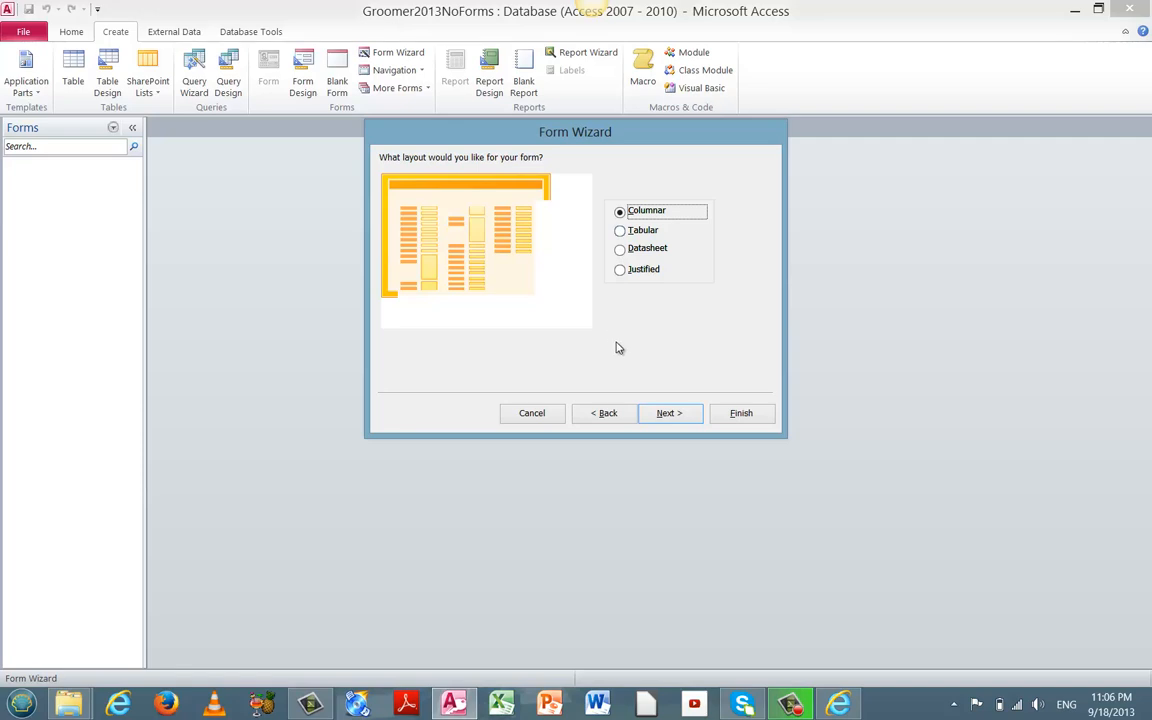
click(670, 414)
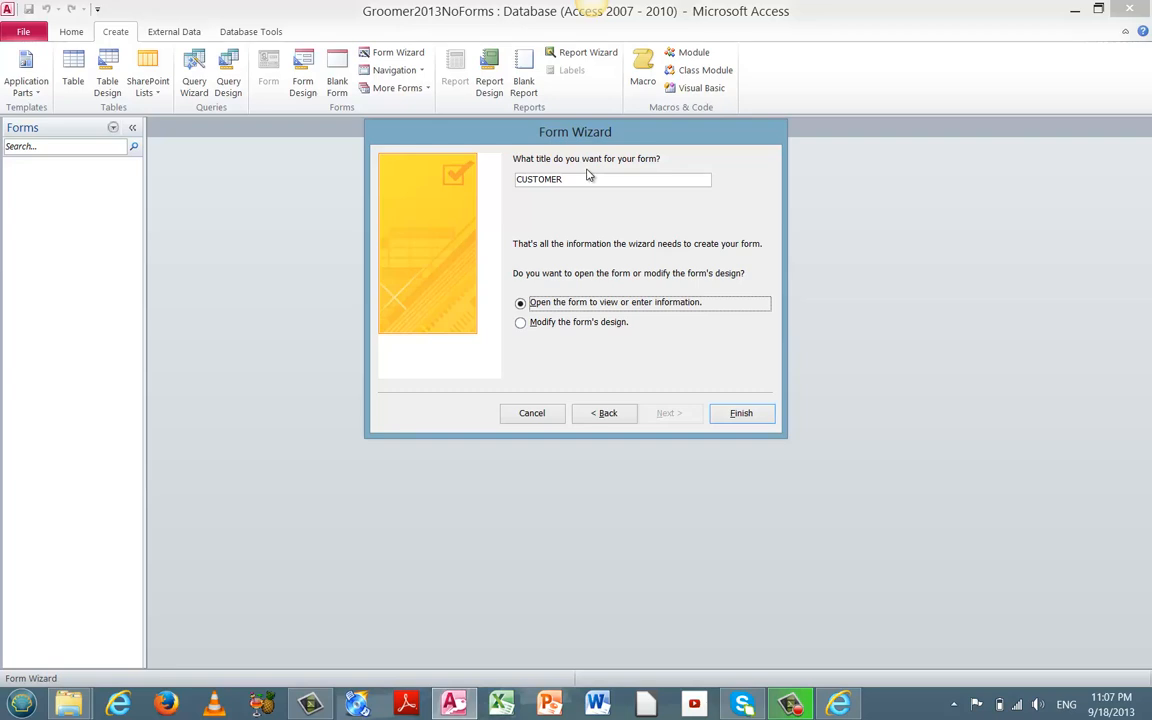
- Title the form Form_CUSTOMER and finish the wizard with the form opened for viewing or entering information
click(521, 184)
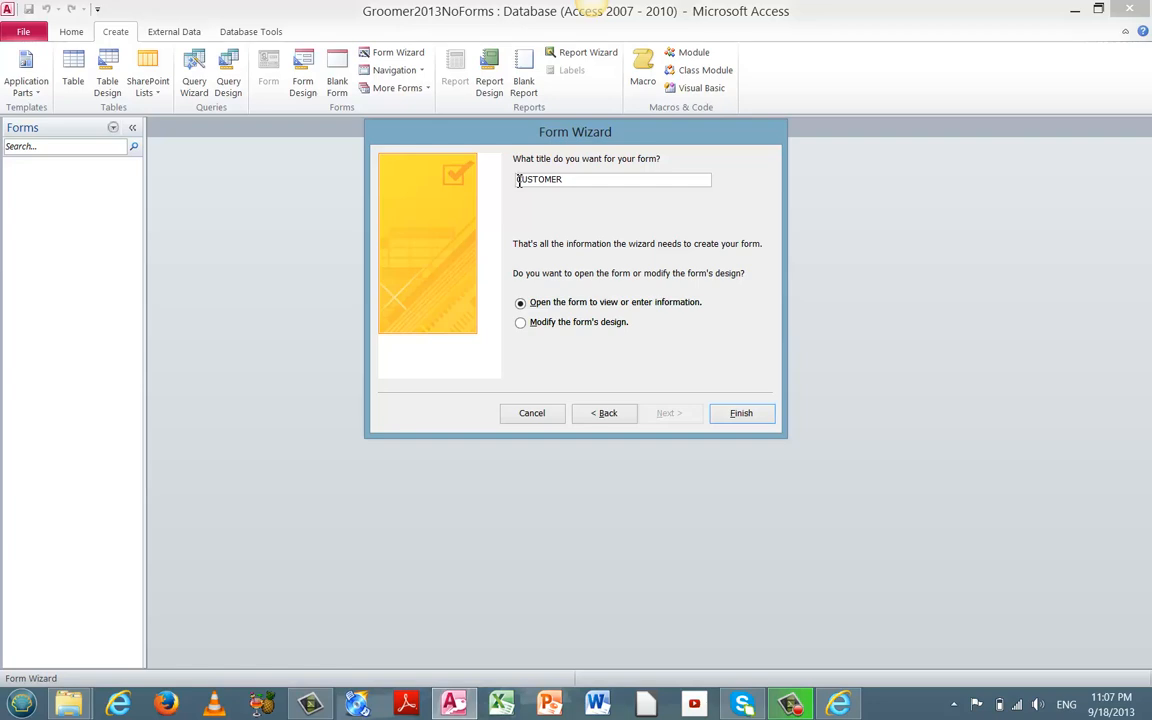
double_click(517, 181)
click(519, 179)
text(Form_)
click(738, 414)
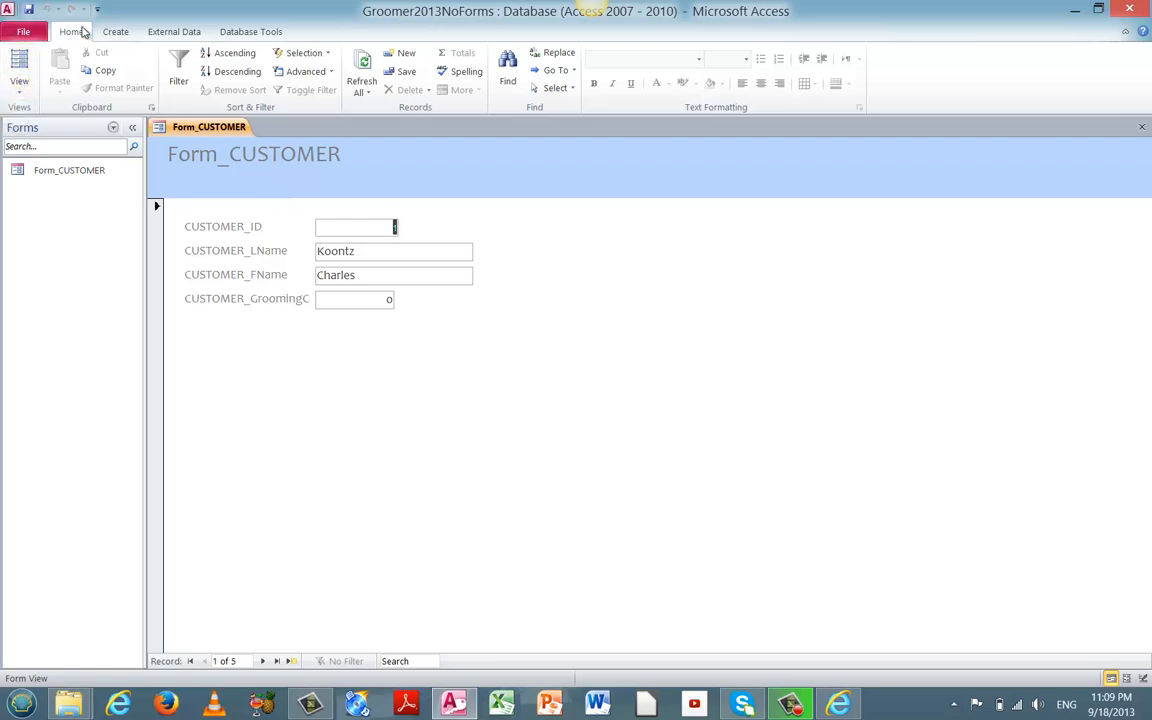
- Open the customer form in Design View and shorten the header title to CUSTOMER
click(20, 93)
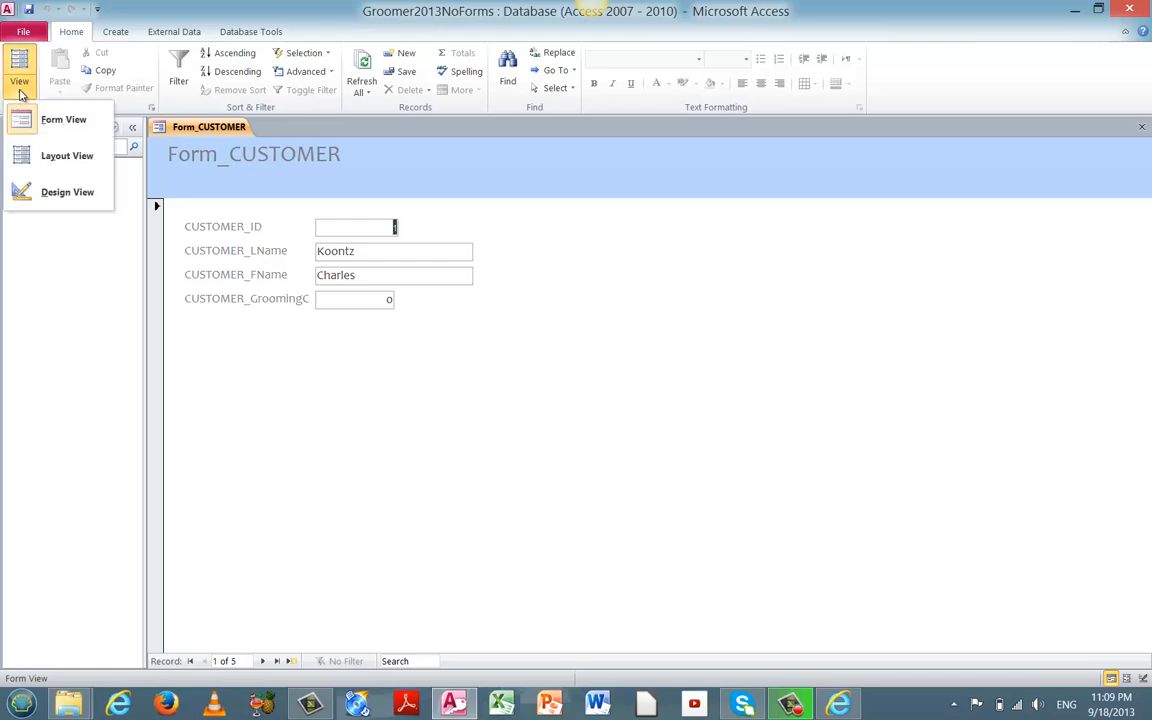
click(53, 196)
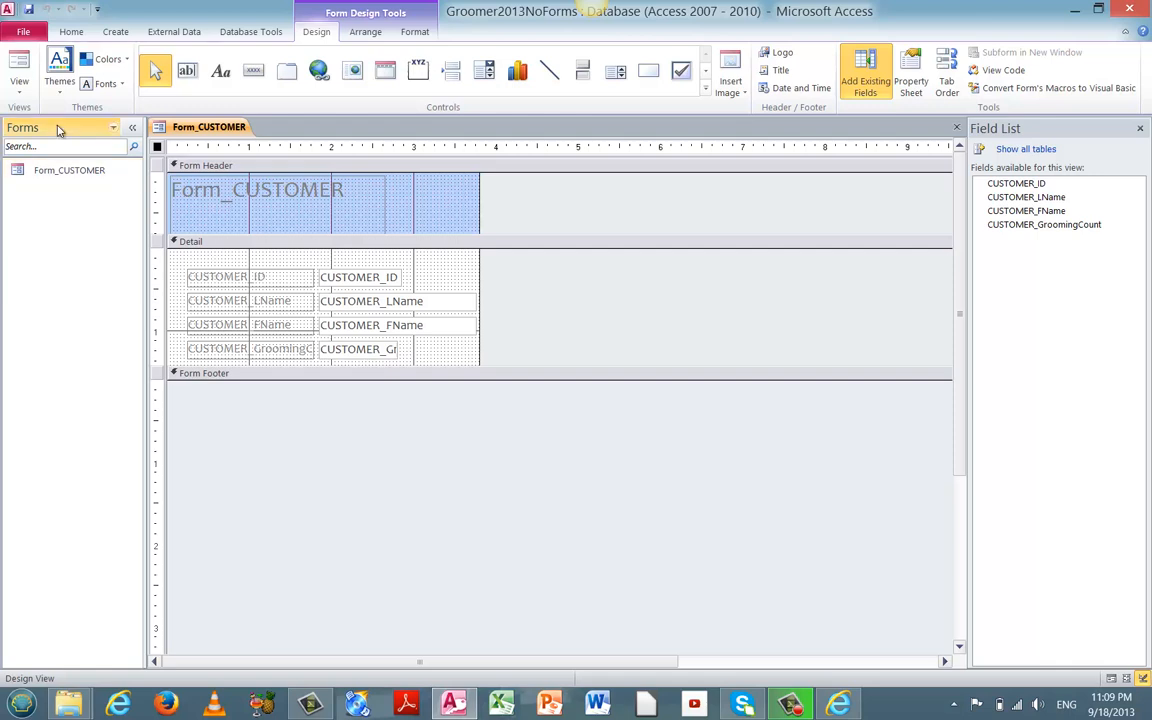
click(228, 195)
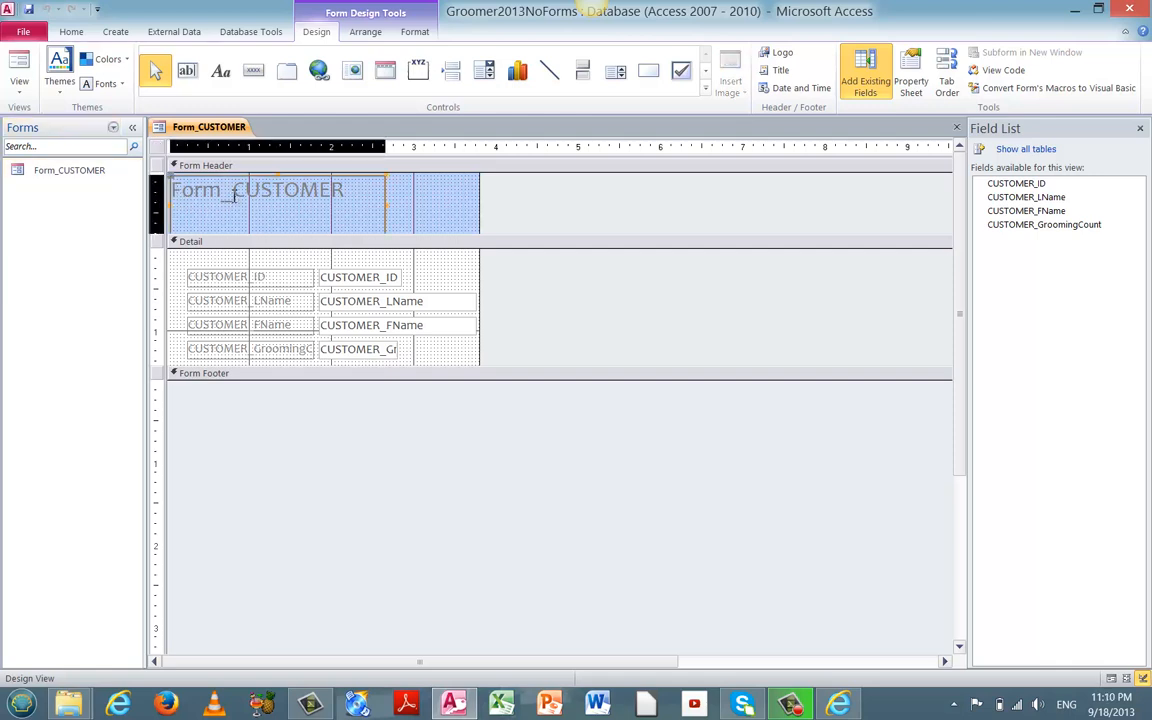
click(233, 194)
drag(233, 194, 164, 199)
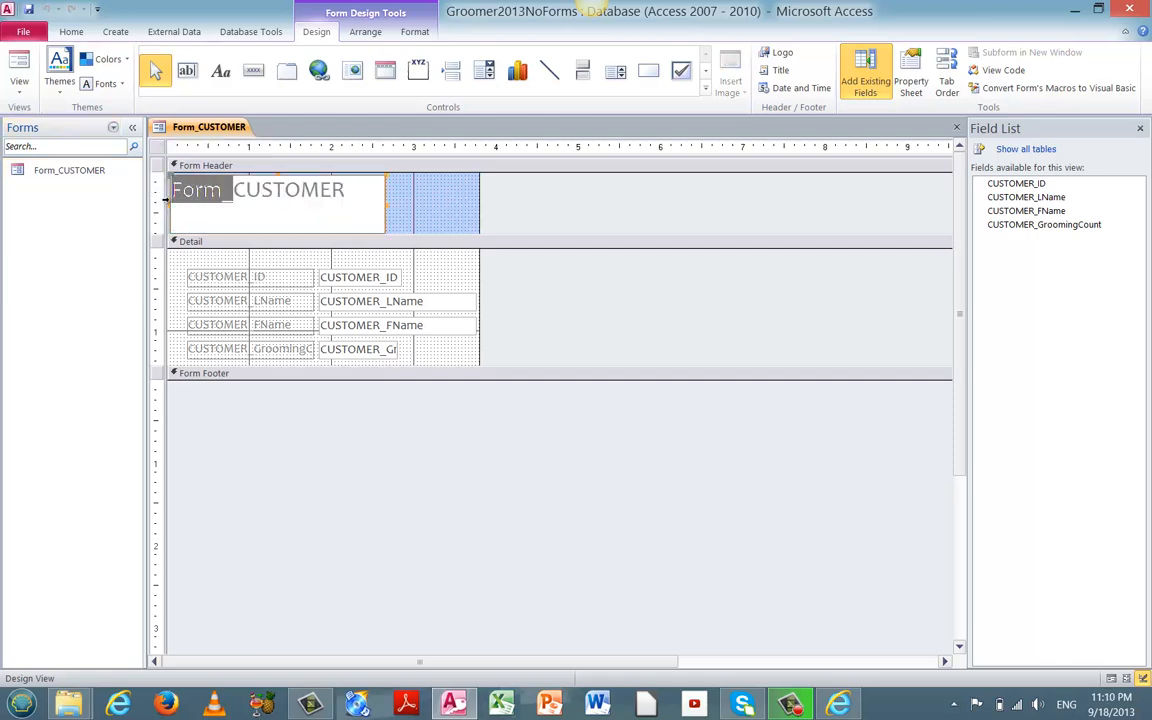
key(Delete)
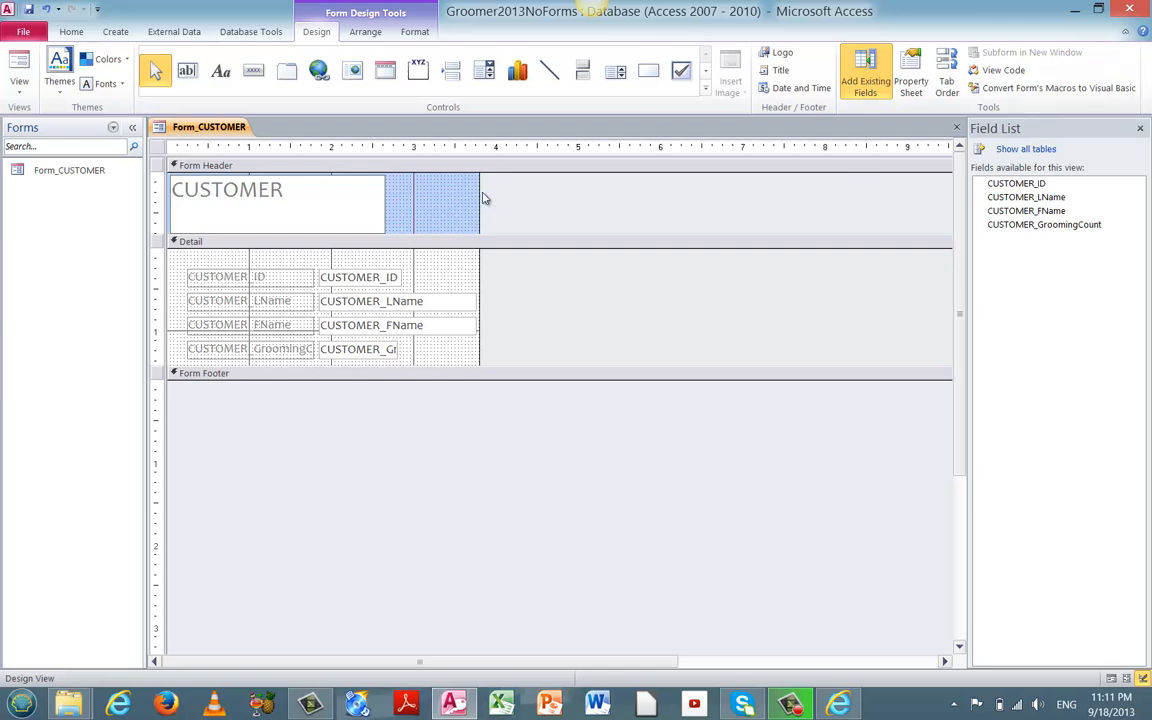
- Widen the form by setting its Width property to 11 inches
drag(478, 191, 598, 184)
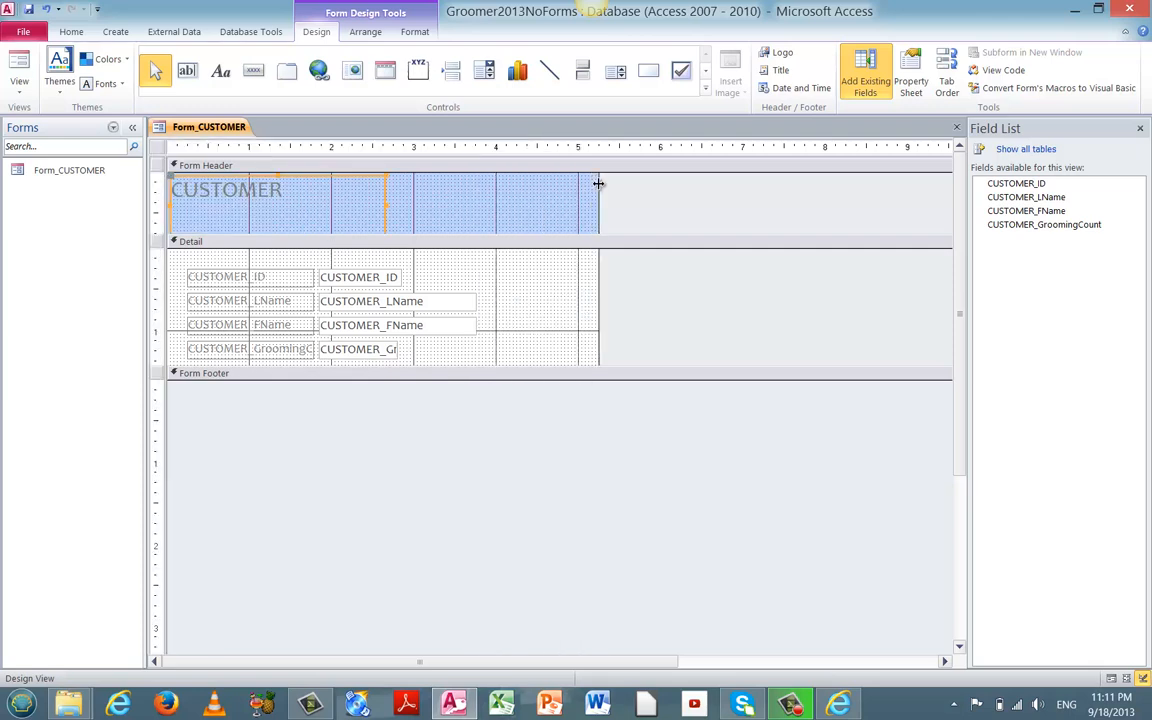
right_click(226, 133)
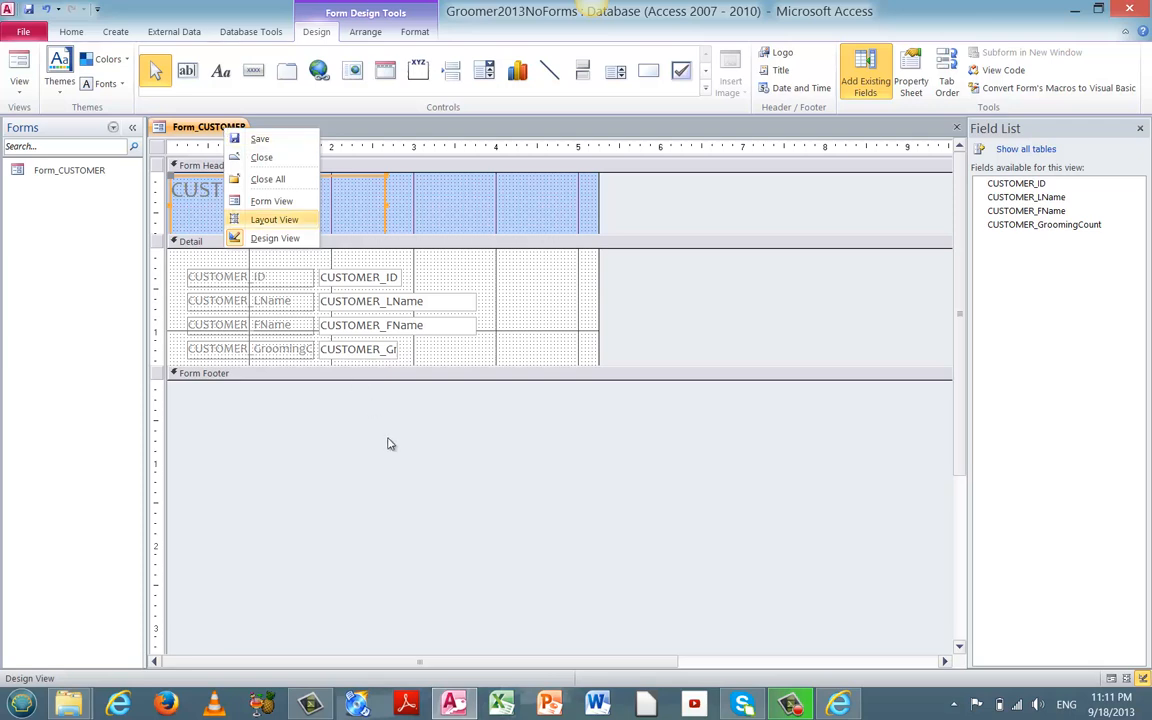
click(642, 218)
right_click(642, 218)
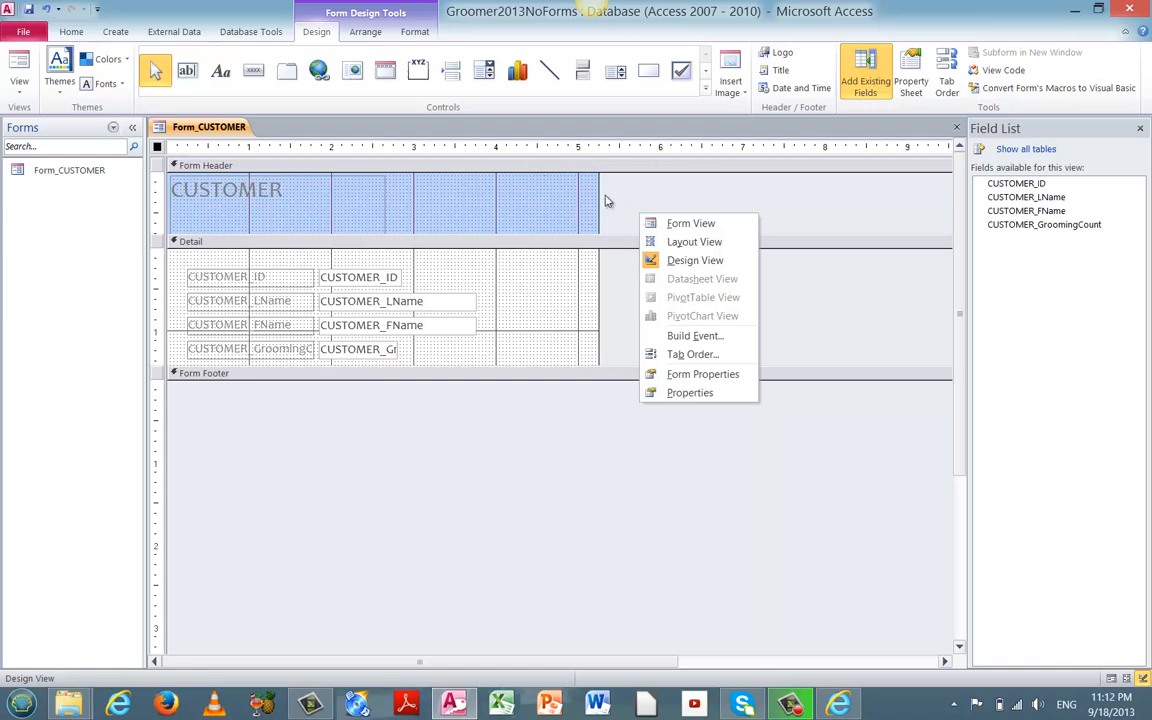
click(710, 378)
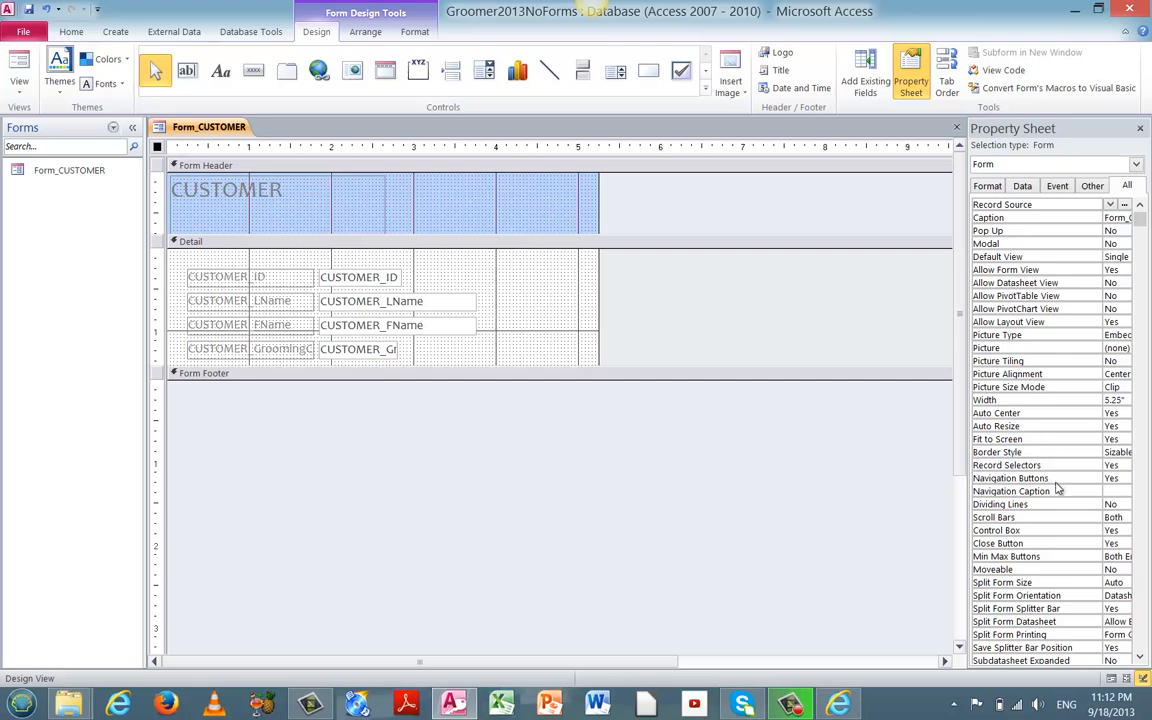
click(1029, 402)
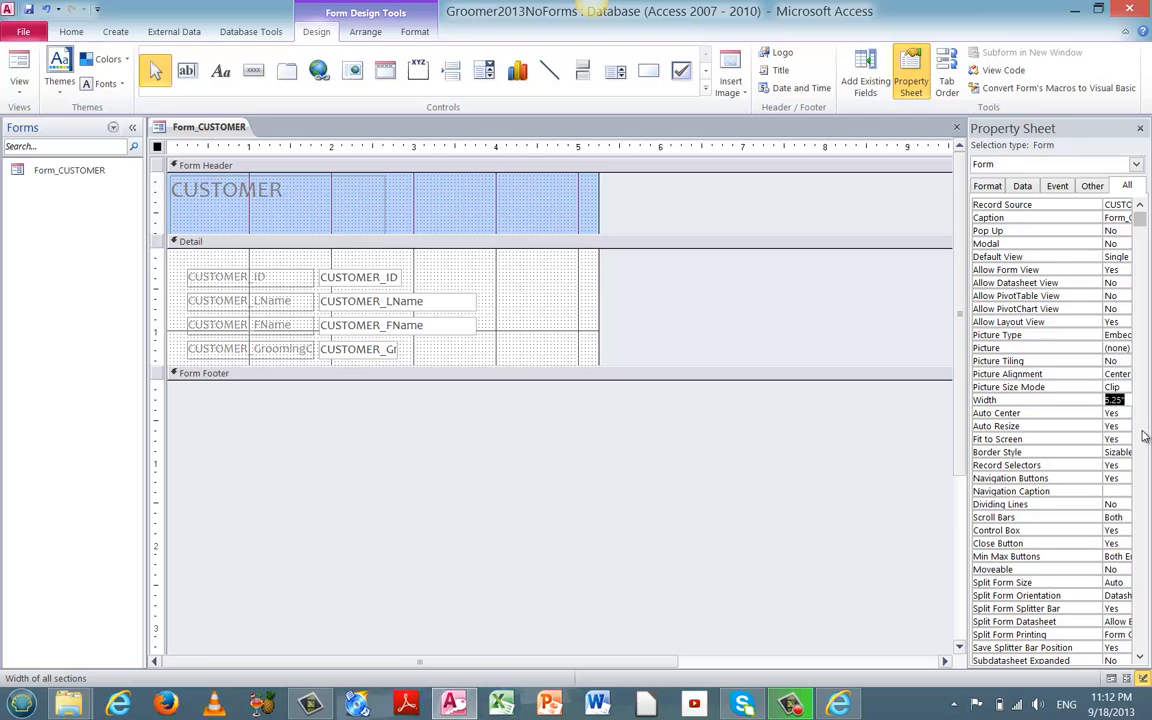
text(11)
key(Return)
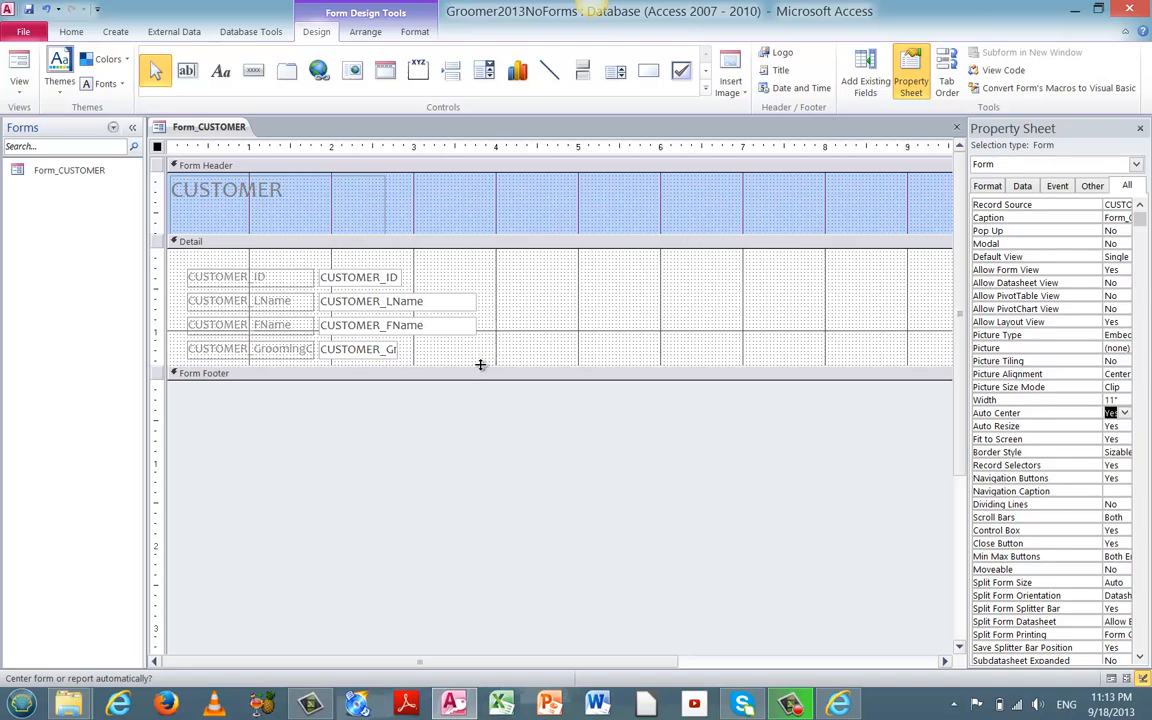
- Extend the form's Detail section downward to about 12.7 inches tall
drag(480, 365, 498, 638)
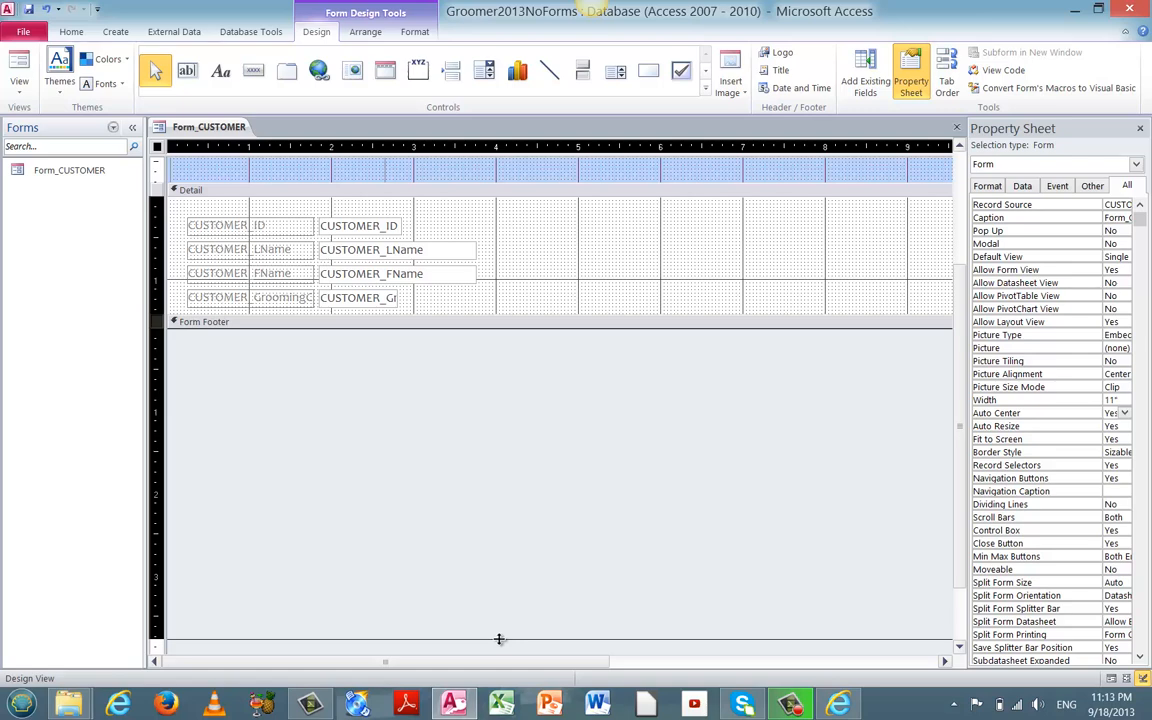
drag(499, 639, 510, 589)
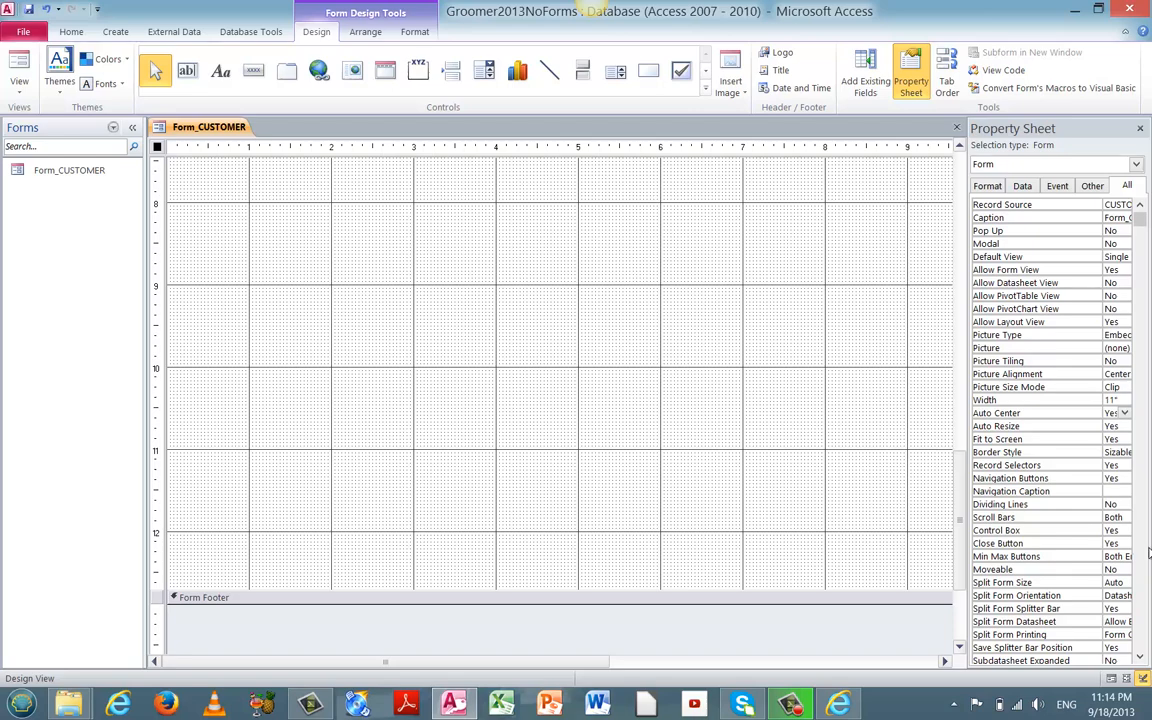
scroll(1148, 551, down, 15)
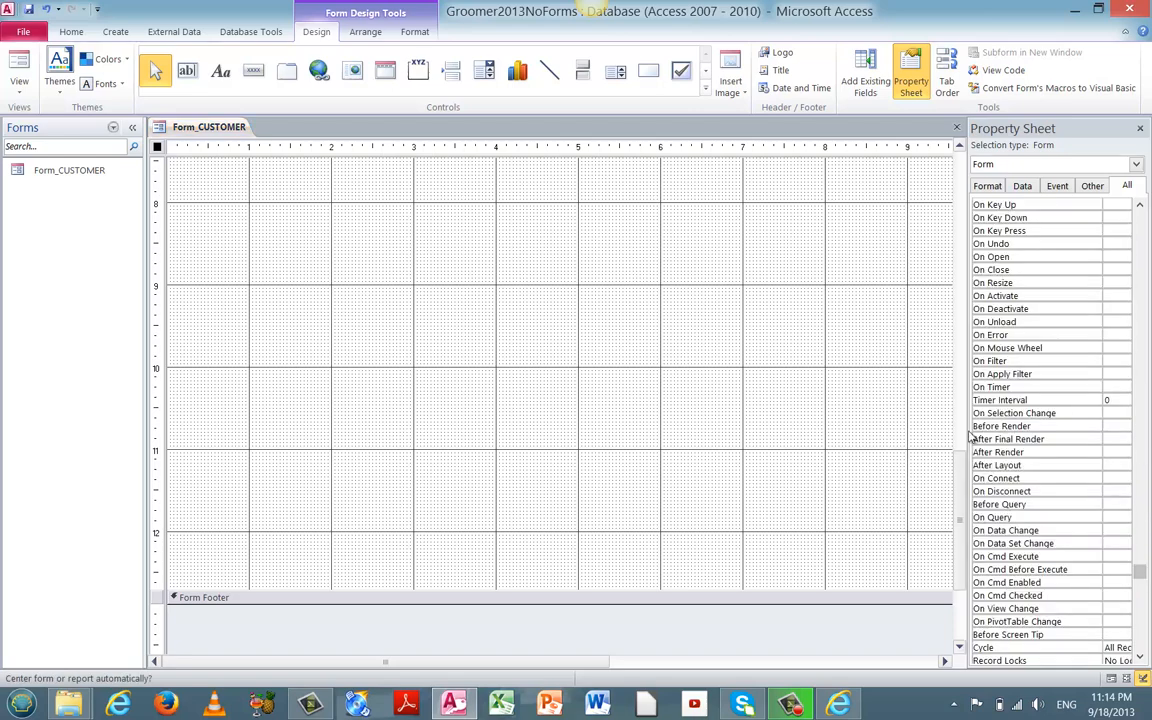
drag(965, 532, 1029, 260)
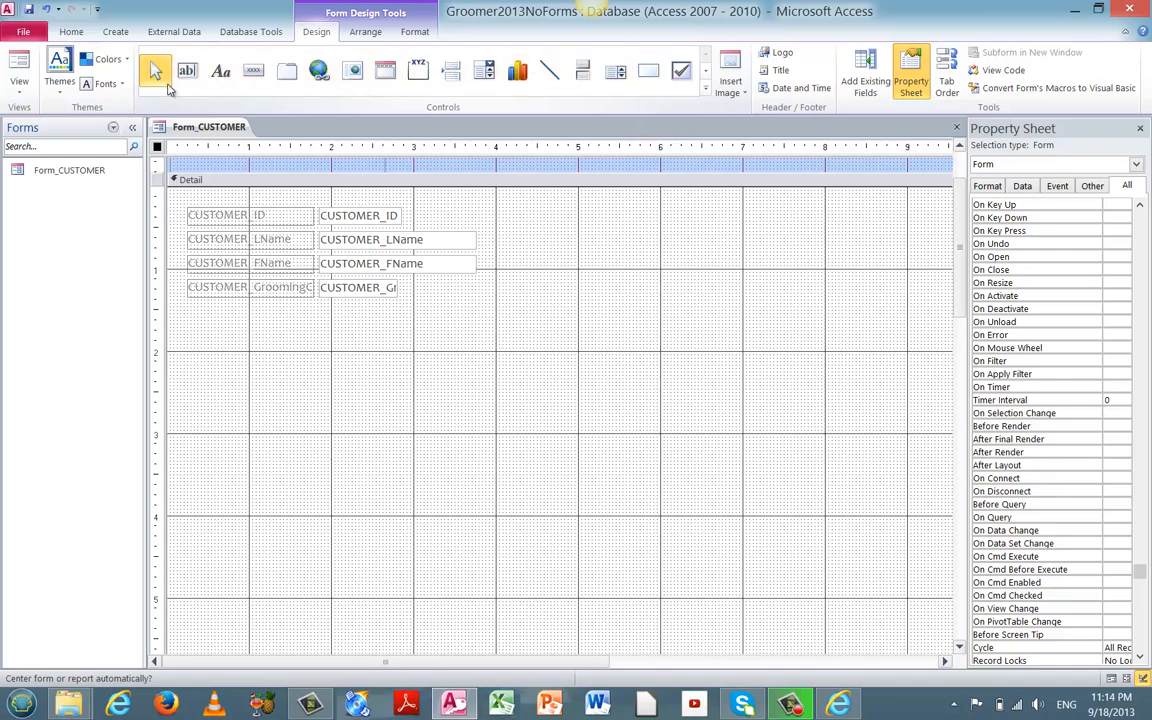
- Draw a subform control about 4.7 inches wide and 2.75 inches high below the customer fields in the Detail section
click(706, 78)
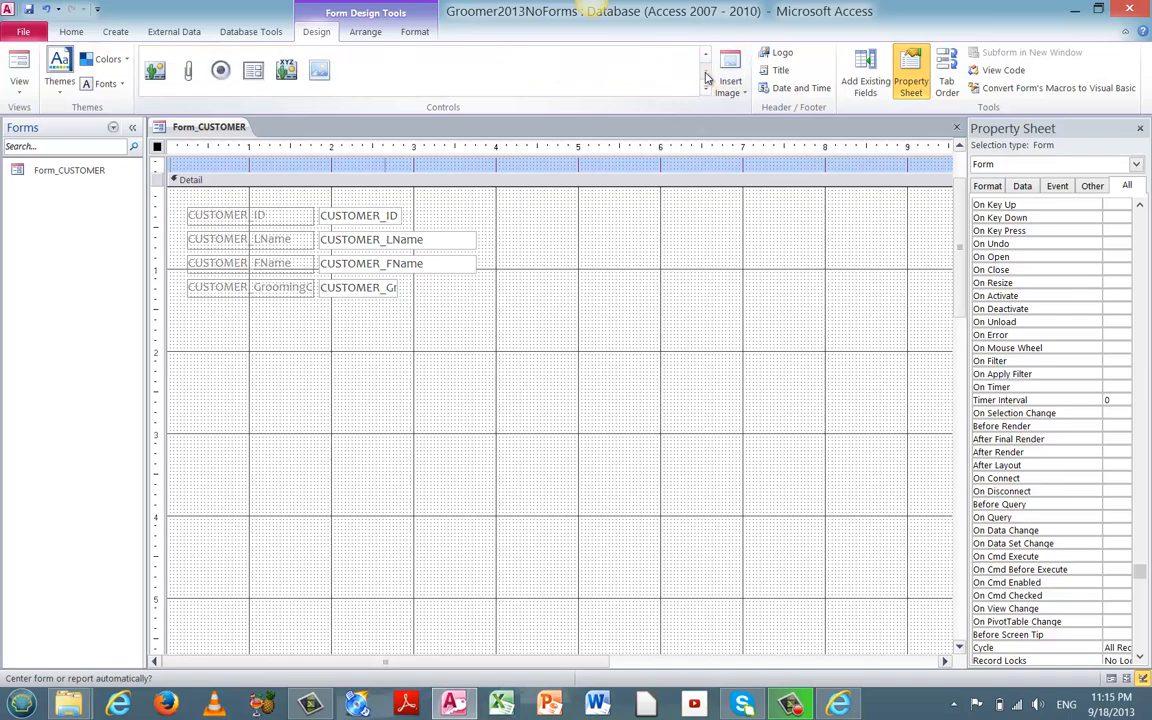
click(253, 72)
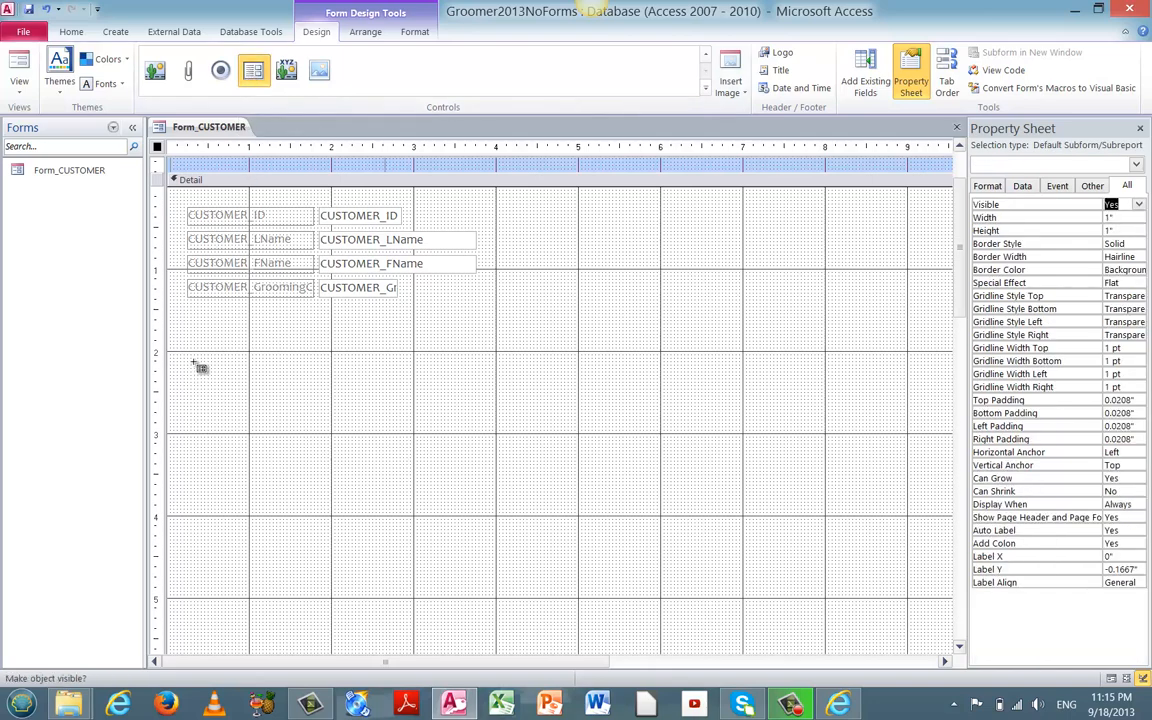
drag(196, 362, 584, 589)
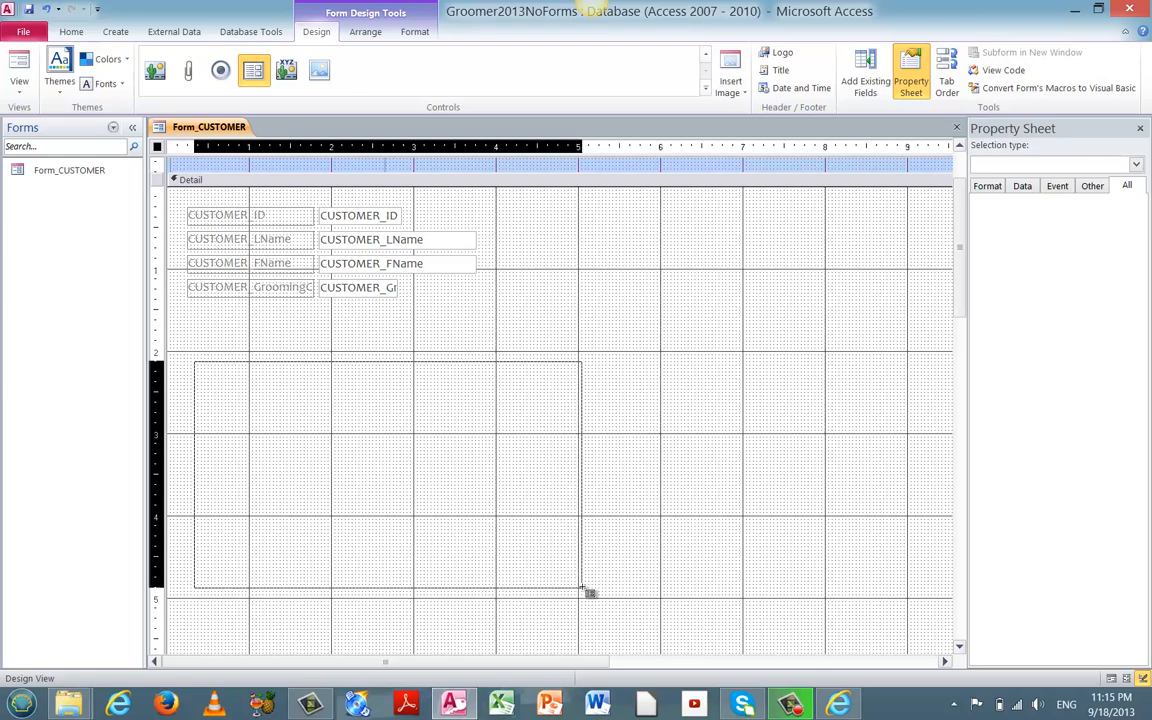
drag(588, 591, 585, 591)
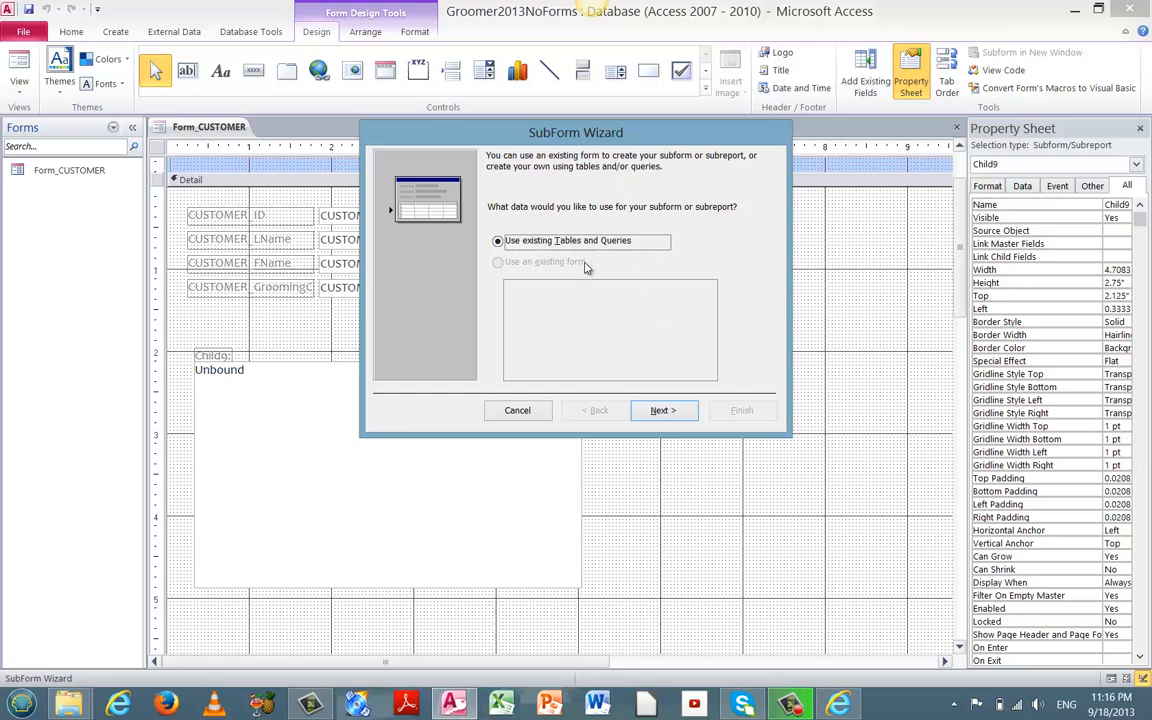
- Base the subform on all fields of the existing PET table, showing PET for each CUSTOMER record using CUSTOMER_ID
click(668, 414)
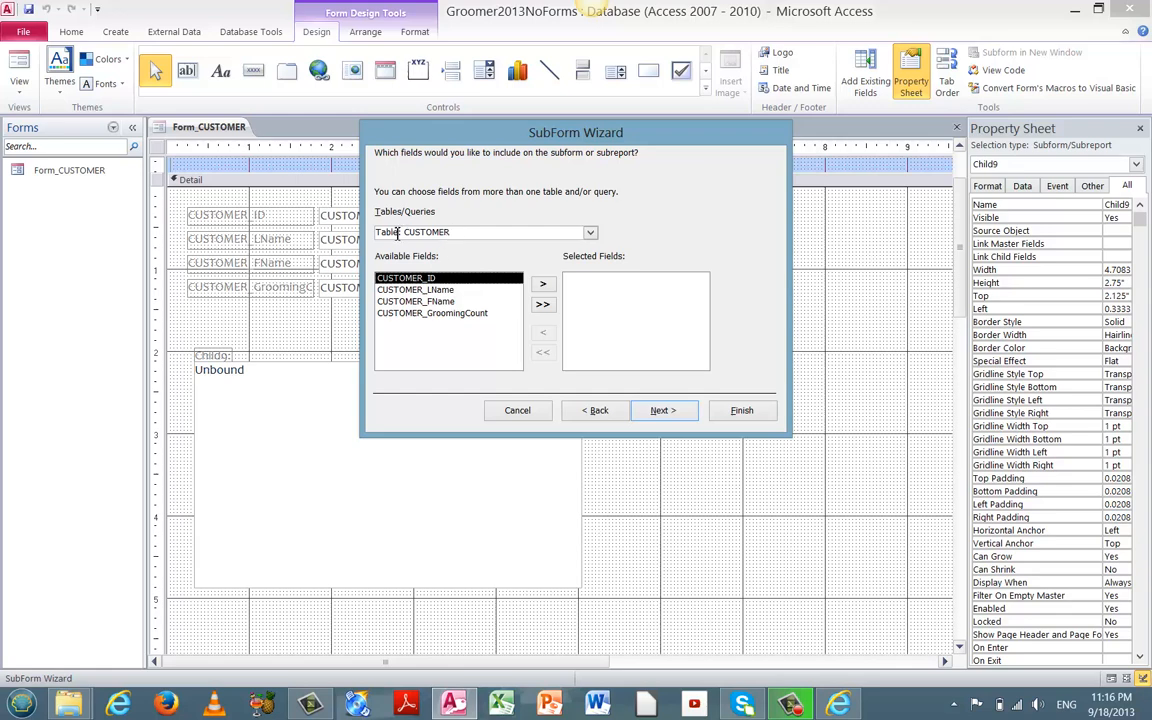
click(533, 231)
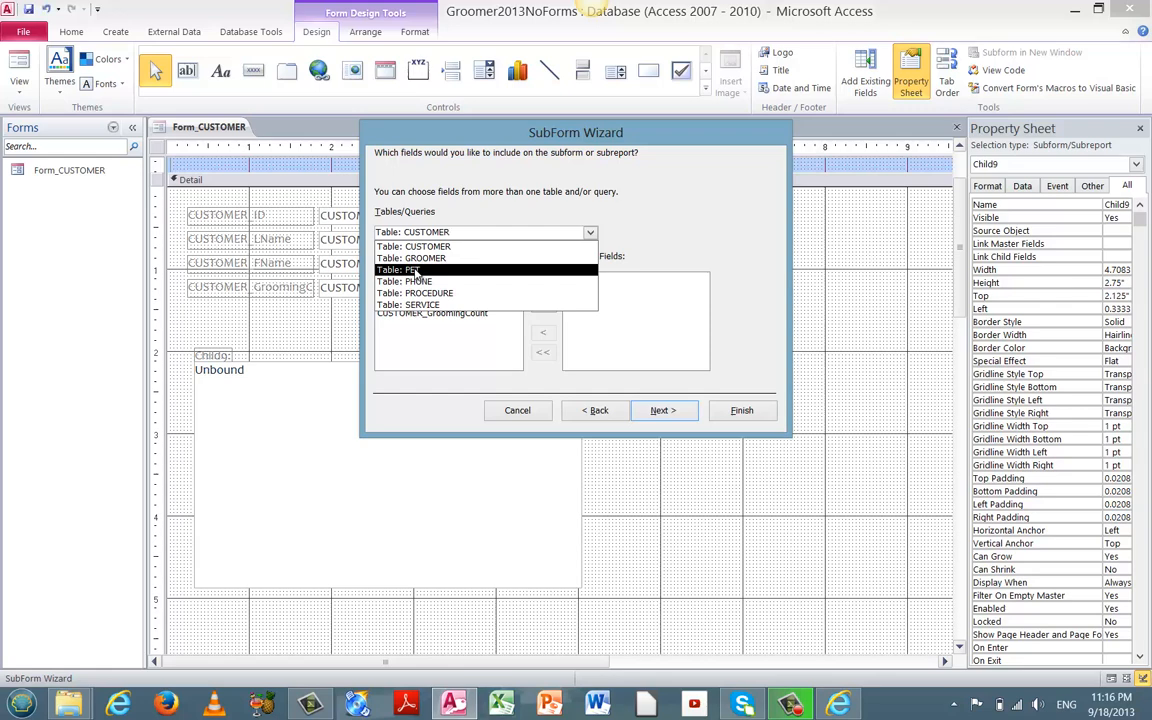
click(415, 272)
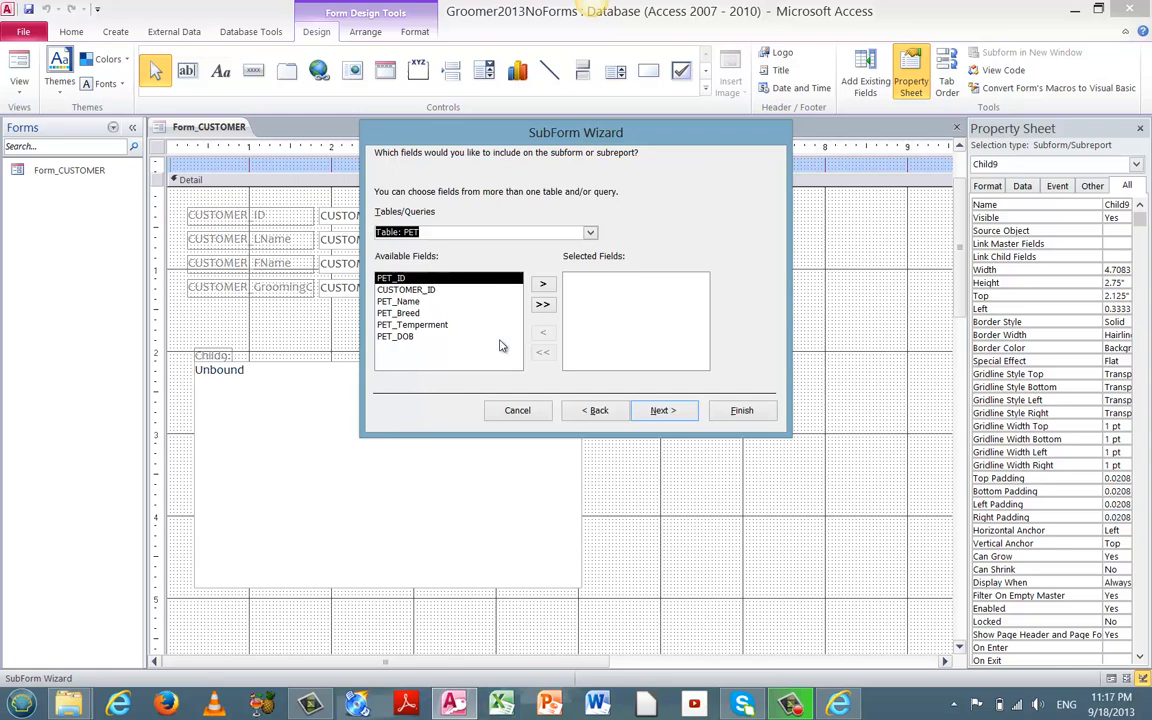
click(545, 306)
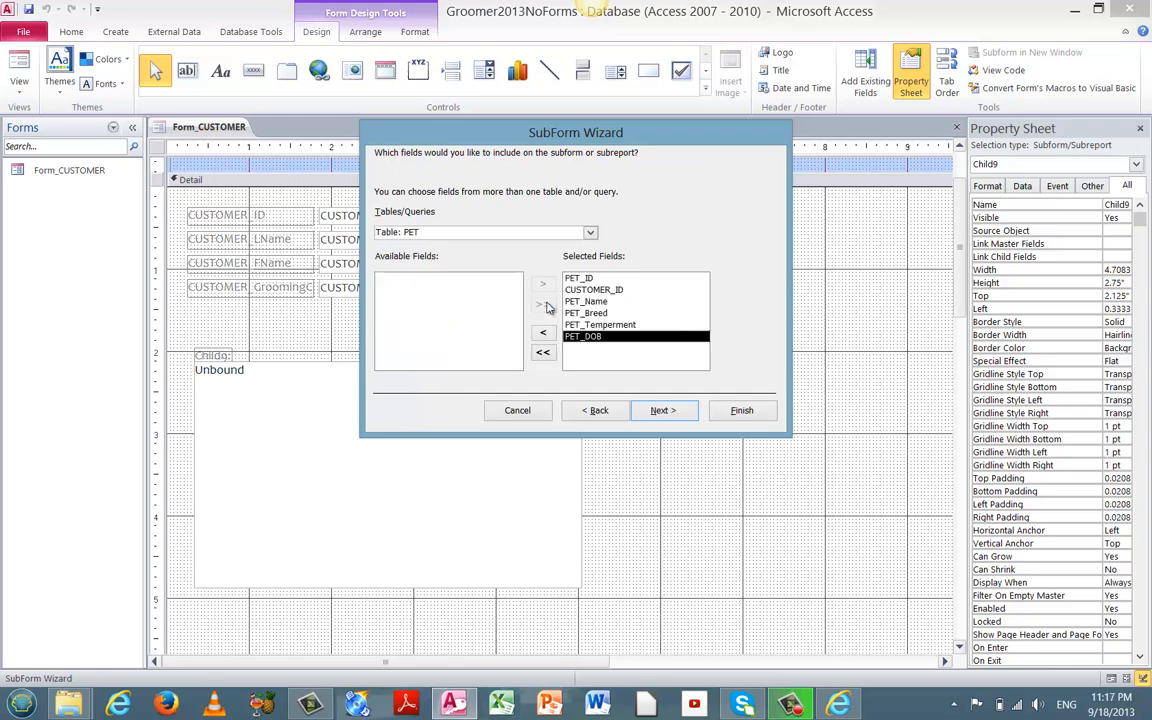
click(690, 413)
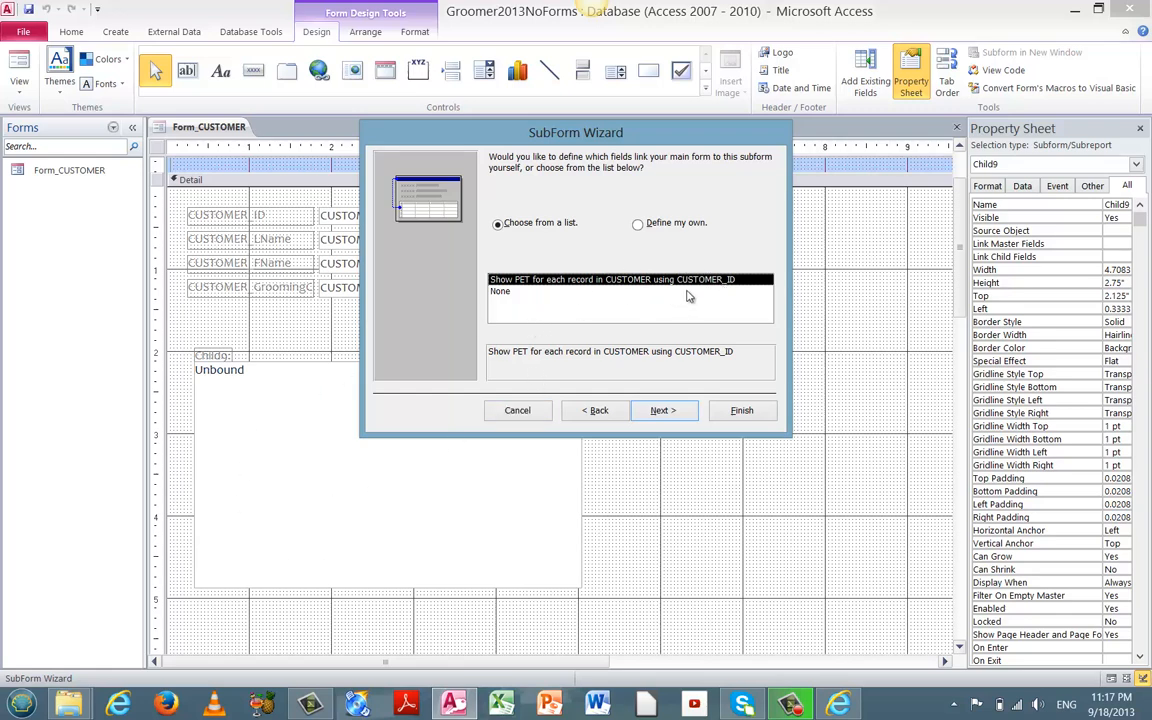
click(662, 411)
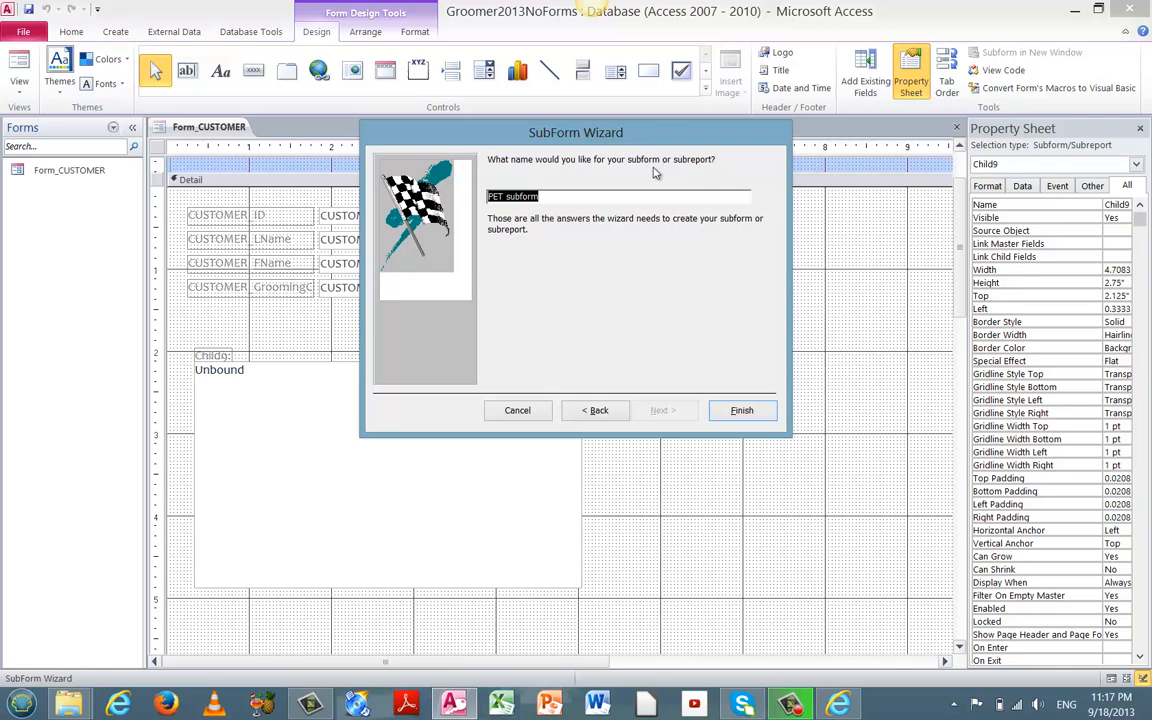
- Name the subform subformPET, without a leading space, and finish the SubForm Wizard
click(543, 196)
drag(543, 196, 504, 198)
key(BackSpace)
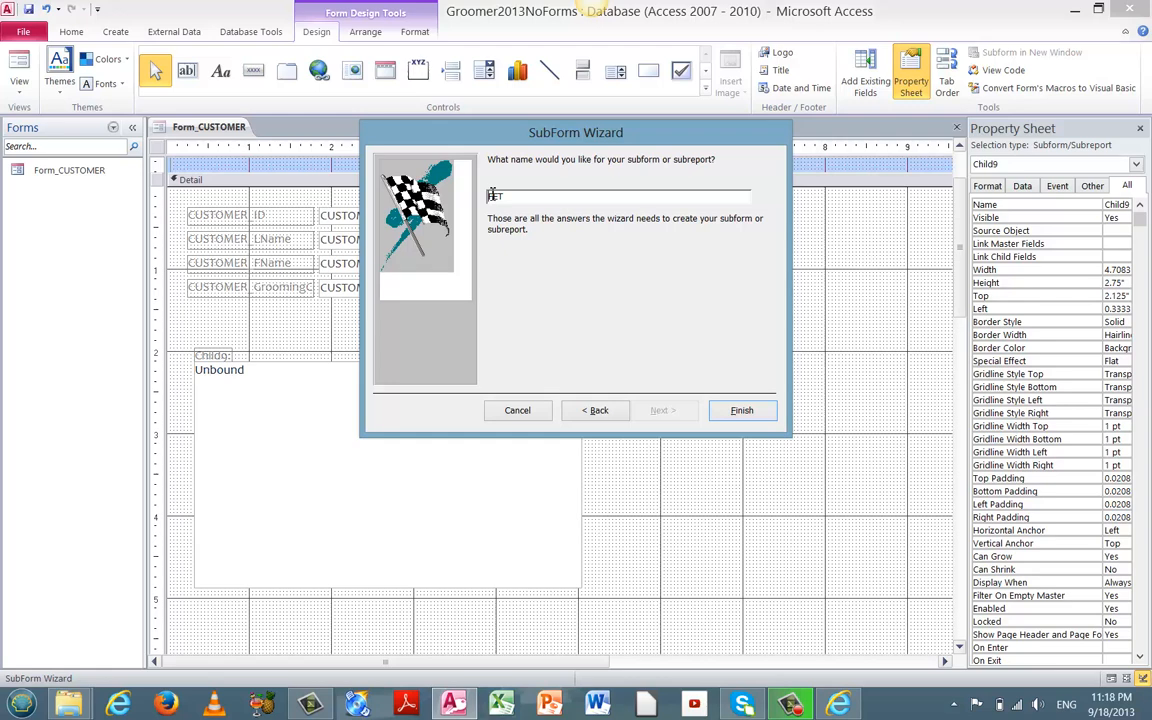
click(491, 196)
text(subform)
click(742, 411)
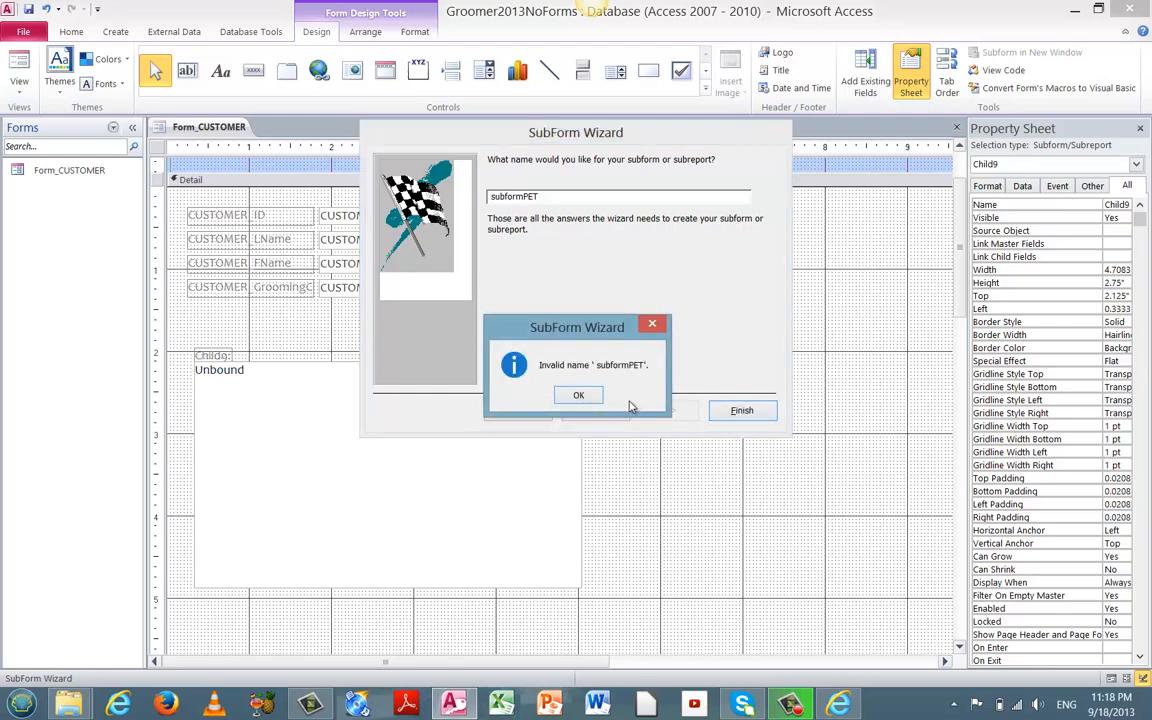
click(586, 395)
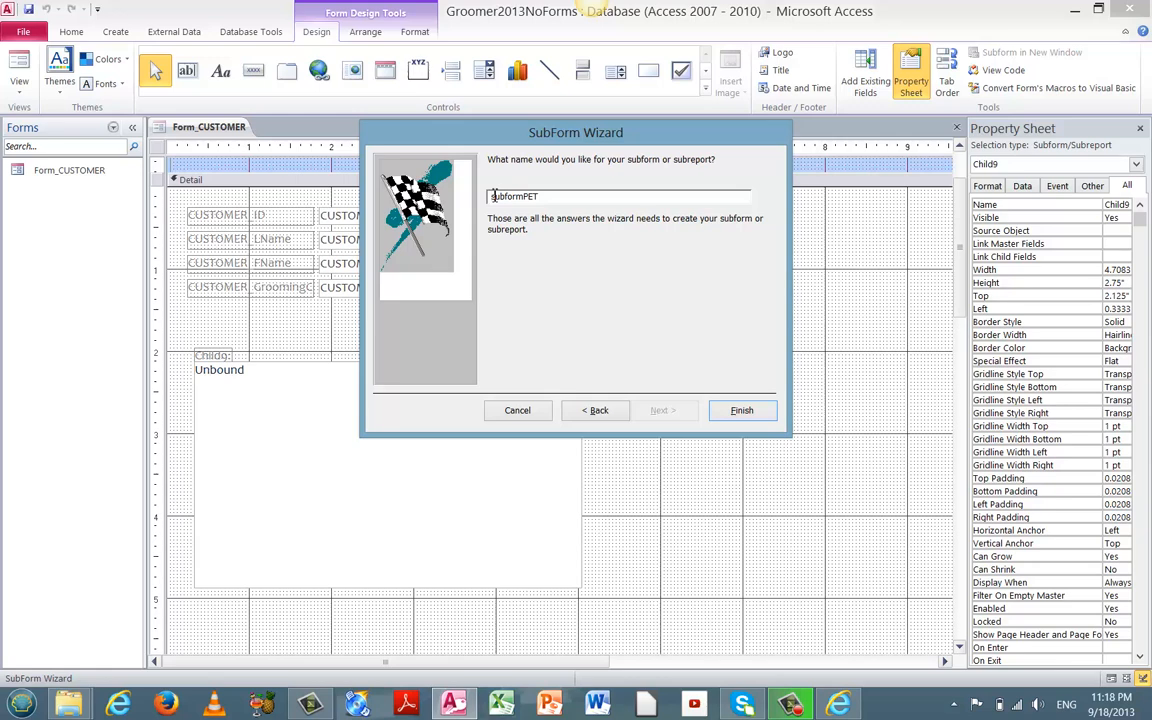
key(BackSpace)
click(745, 410)
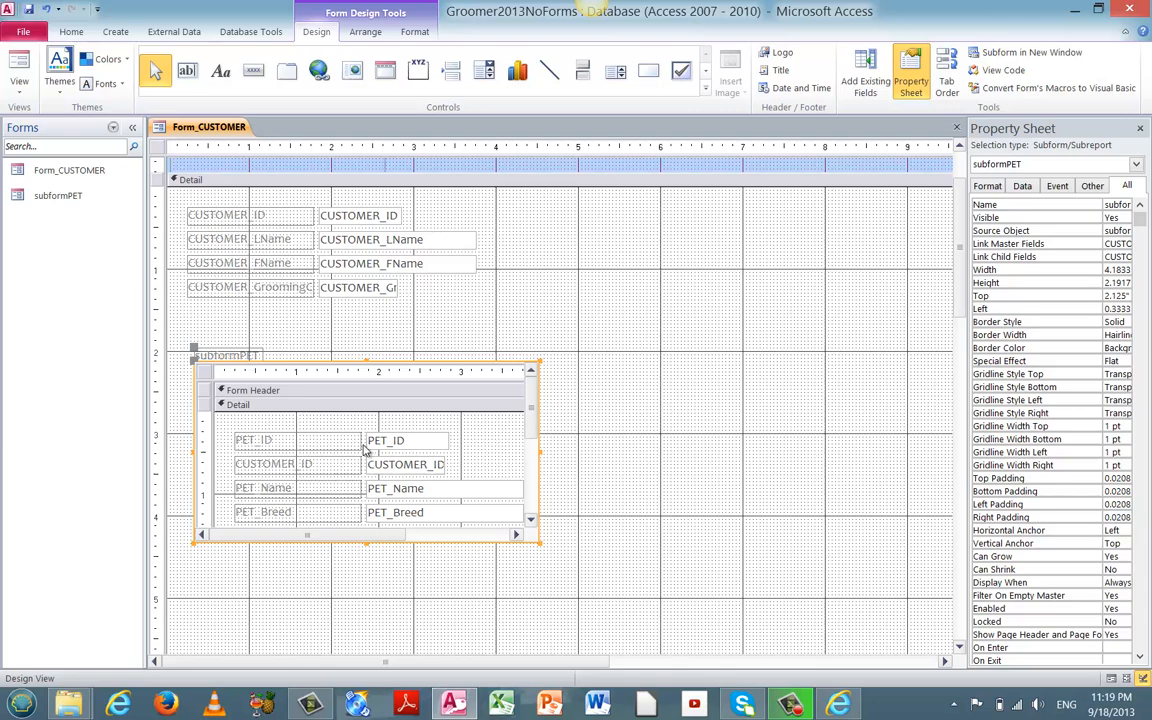
- Change the subform's label text to PET Table
click(242, 356)
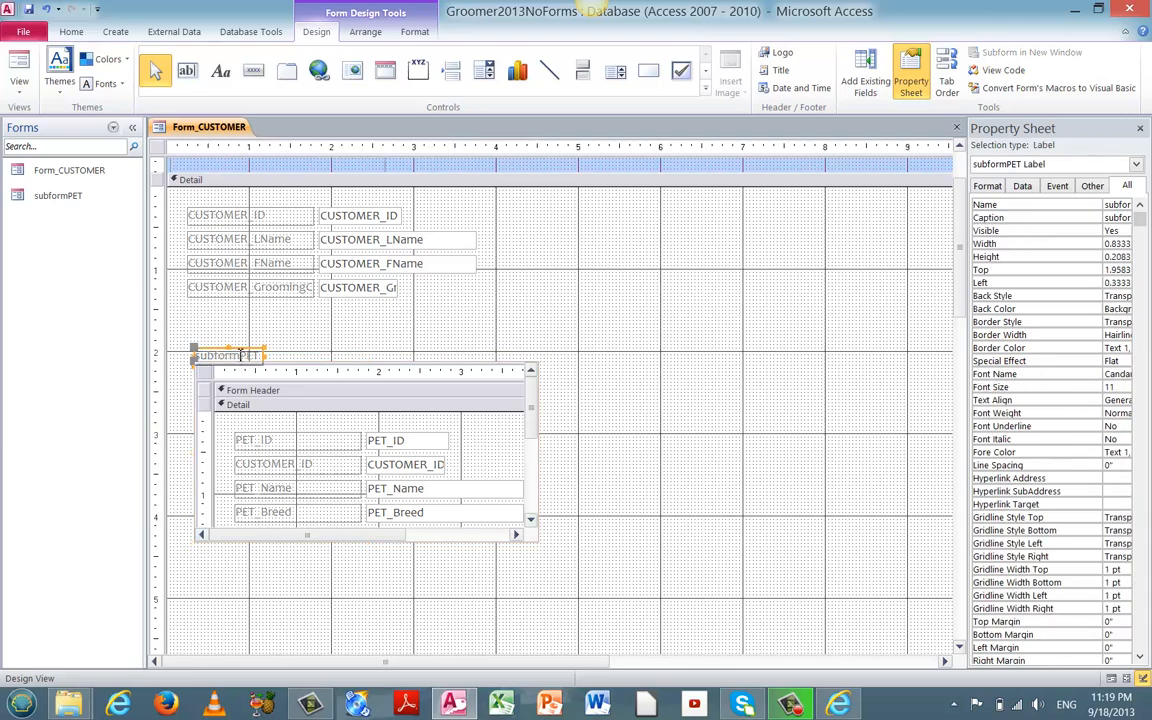
drag(240, 356, 193, 356)
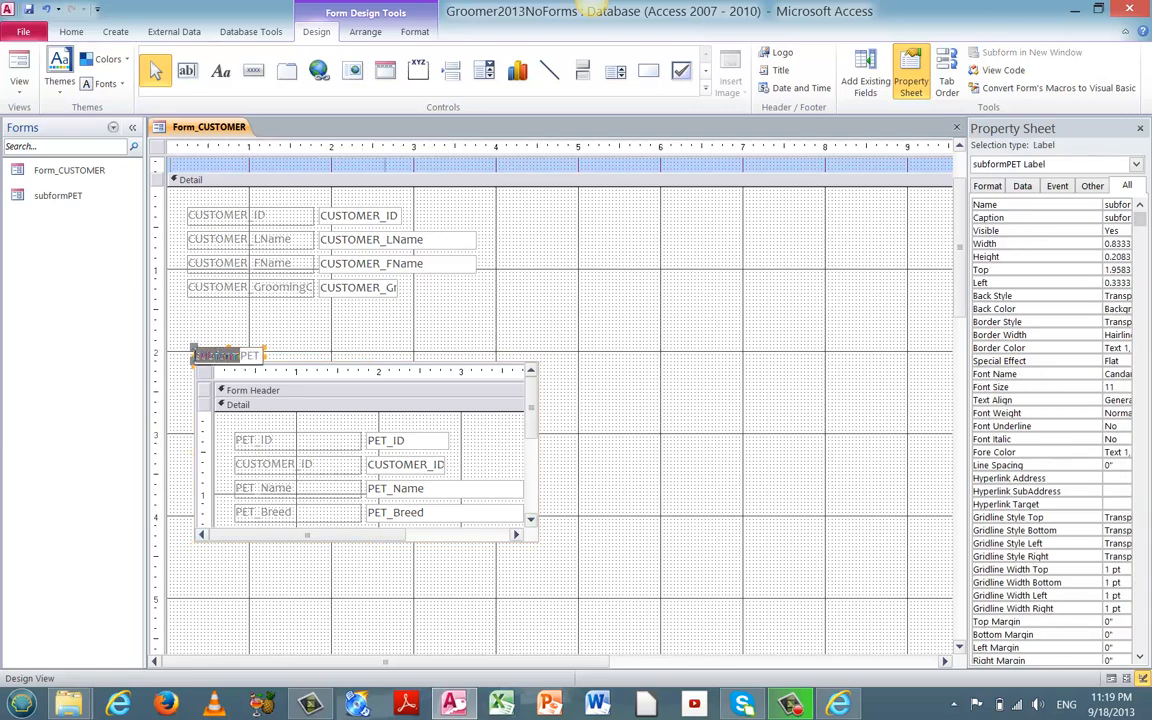
key(BackSpace)
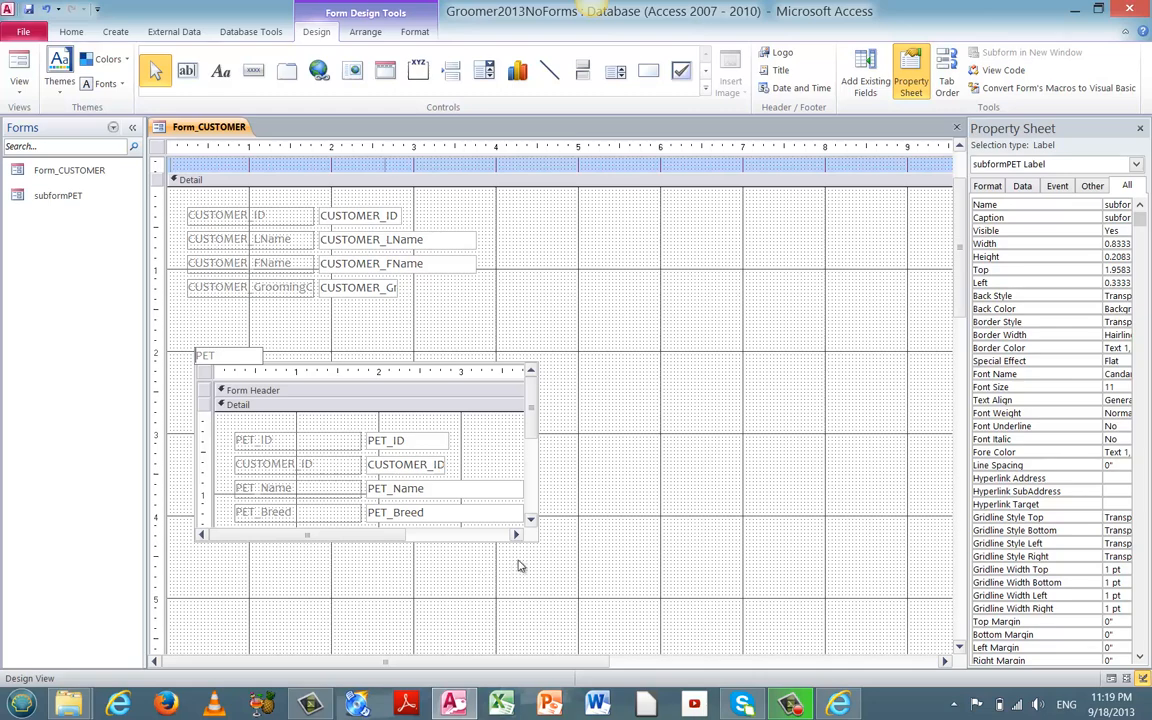
click(231, 356)
text(Table)
- Move the PET subform with its label left, to about 0.08 inches from the form's left edge
click(202, 536)
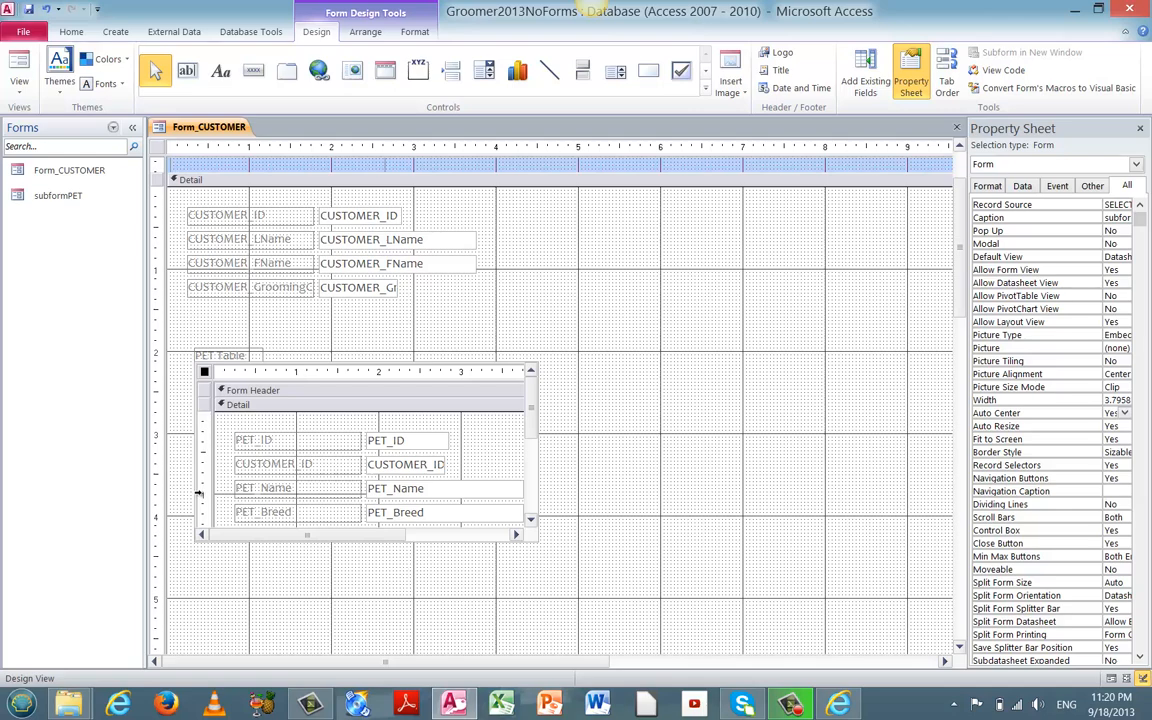
click(199, 492)
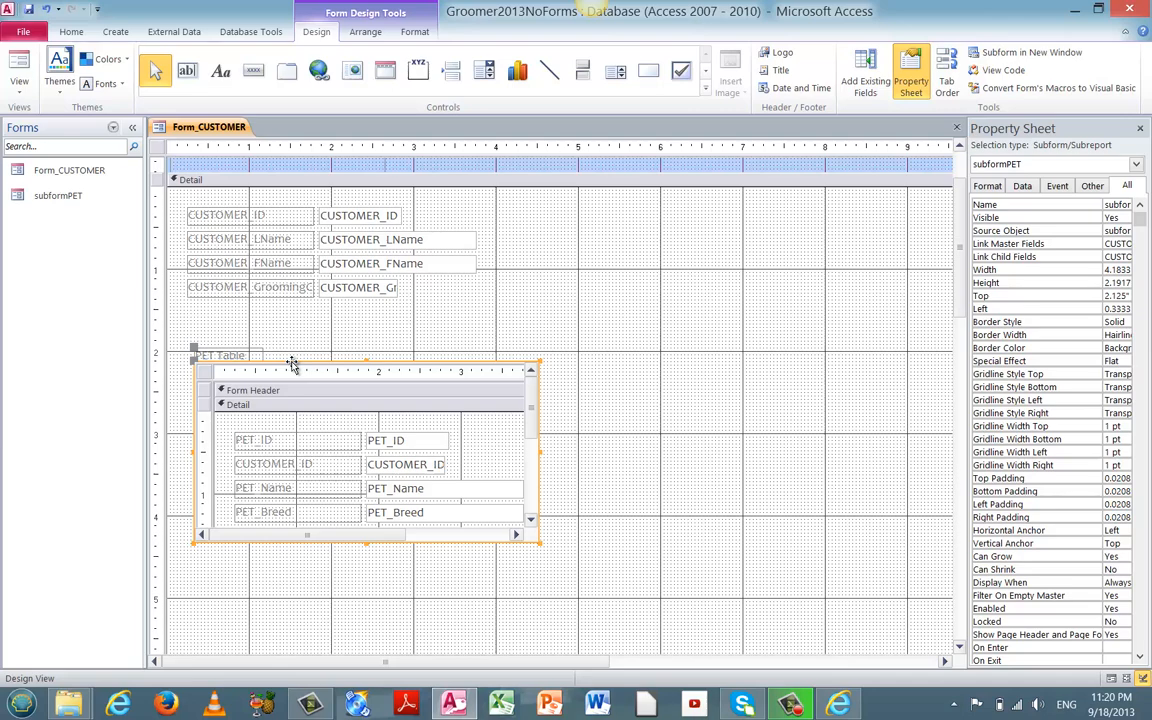
drag(292, 365, 270, 364)
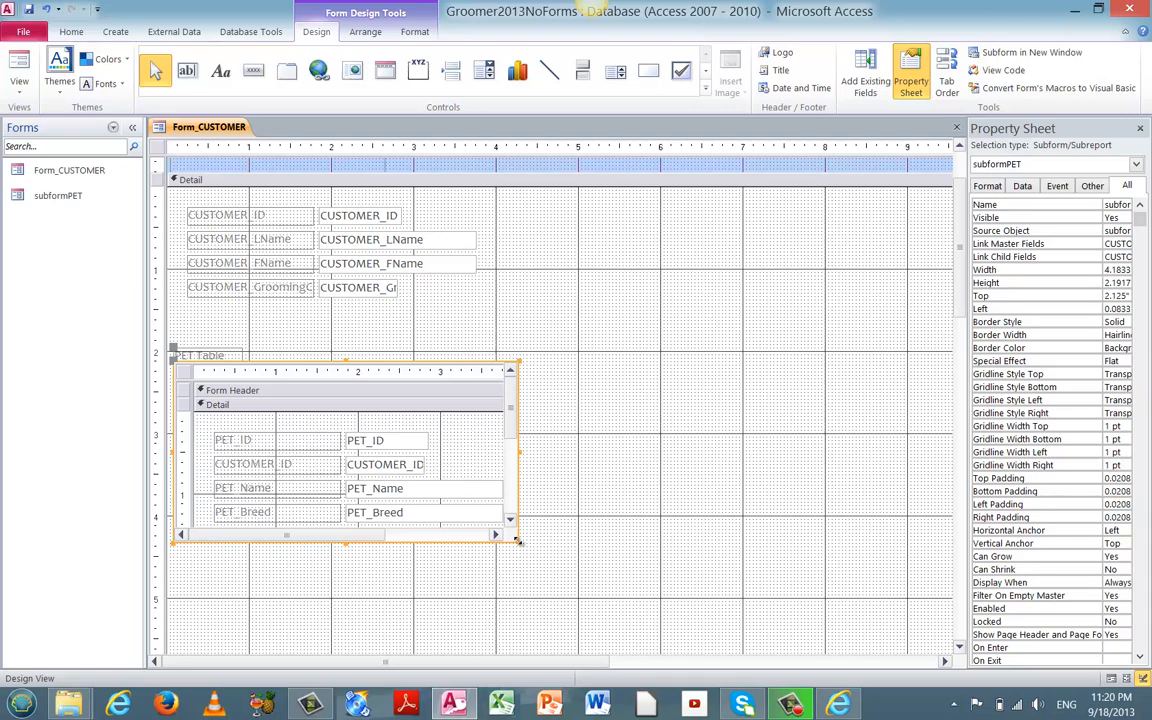
- Enlarge the PET subform to about 4.58 inches wide and 3.2 inches high, then deselect it
drag(517, 540, 551, 596)
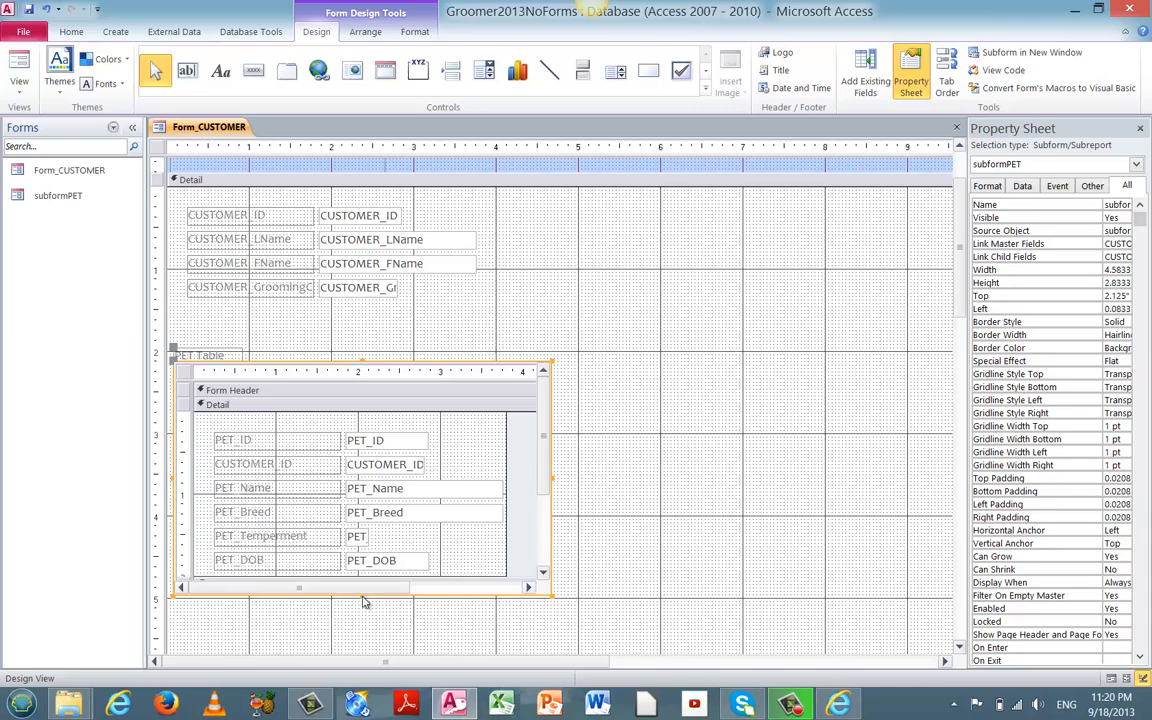
drag(363, 595, 360, 627)
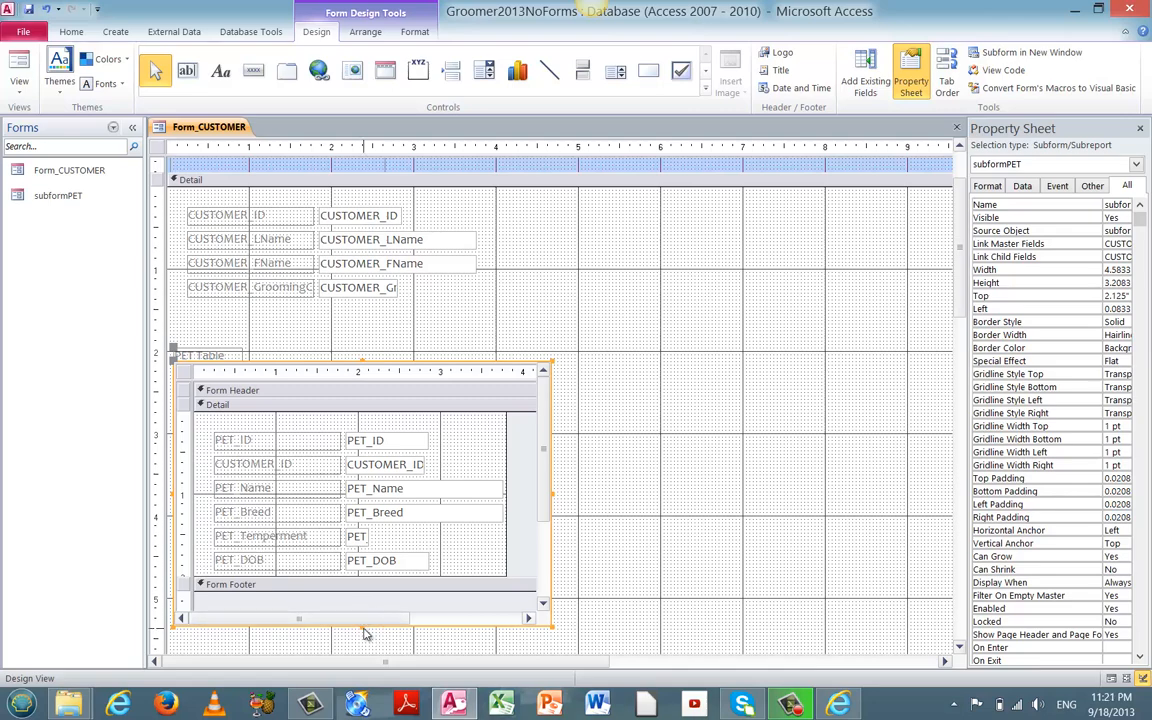
click(365, 640)
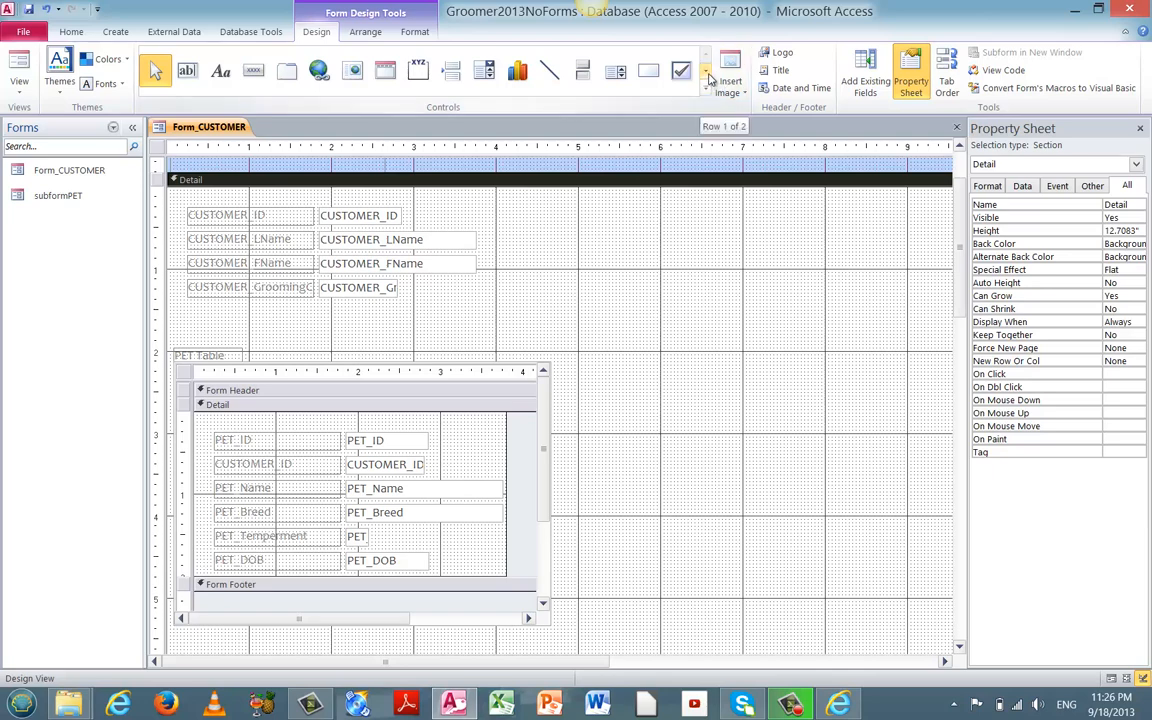
- Draw a second subform about 4.5 by 3 inches beside the PET subform, about 5.08 inches from the form's left edge
click(707, 78)
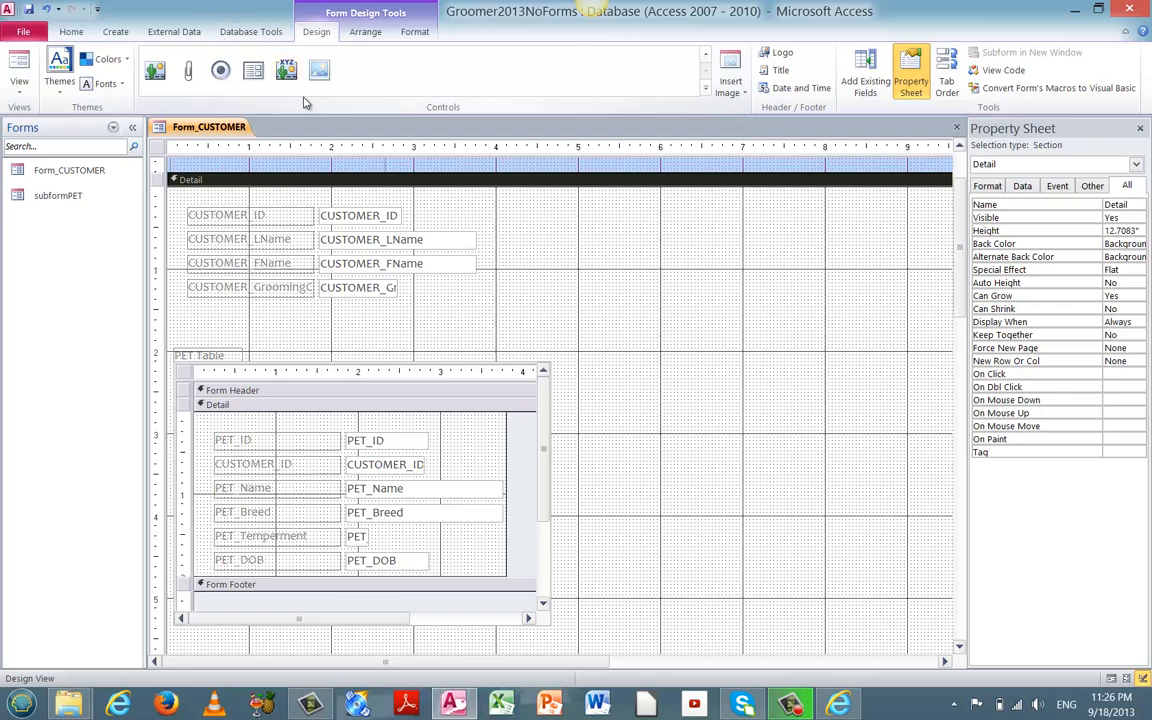
click(253, 72)
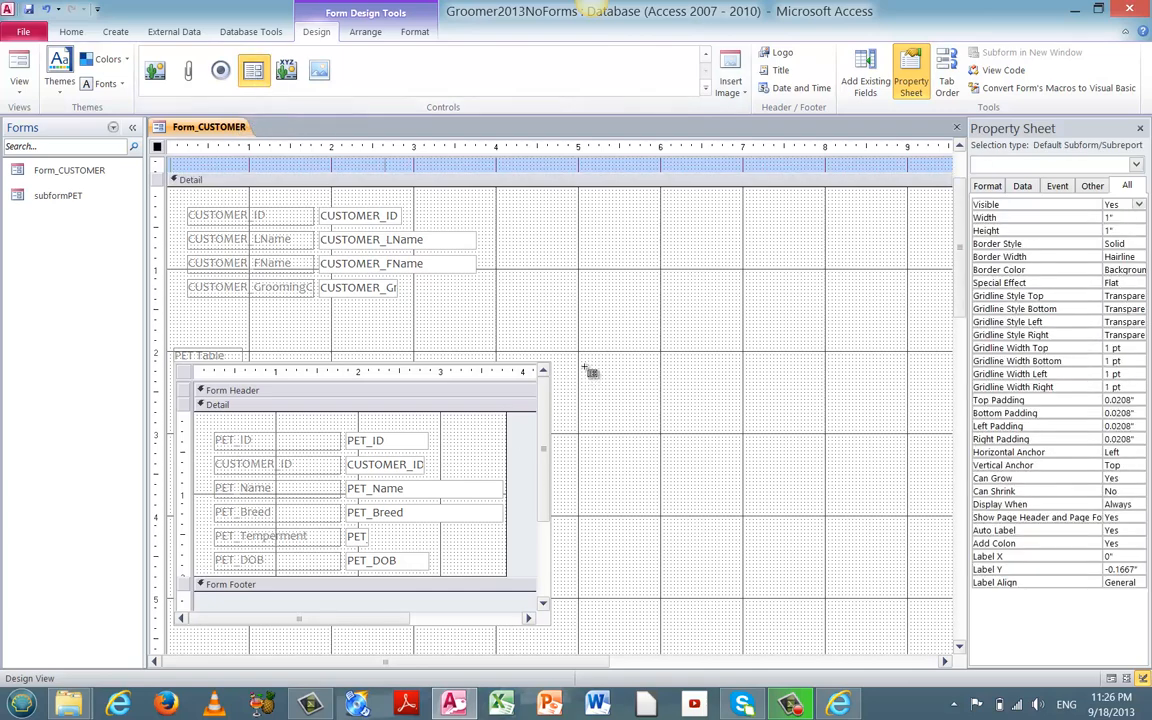
drag(585, 367, 938, 620)
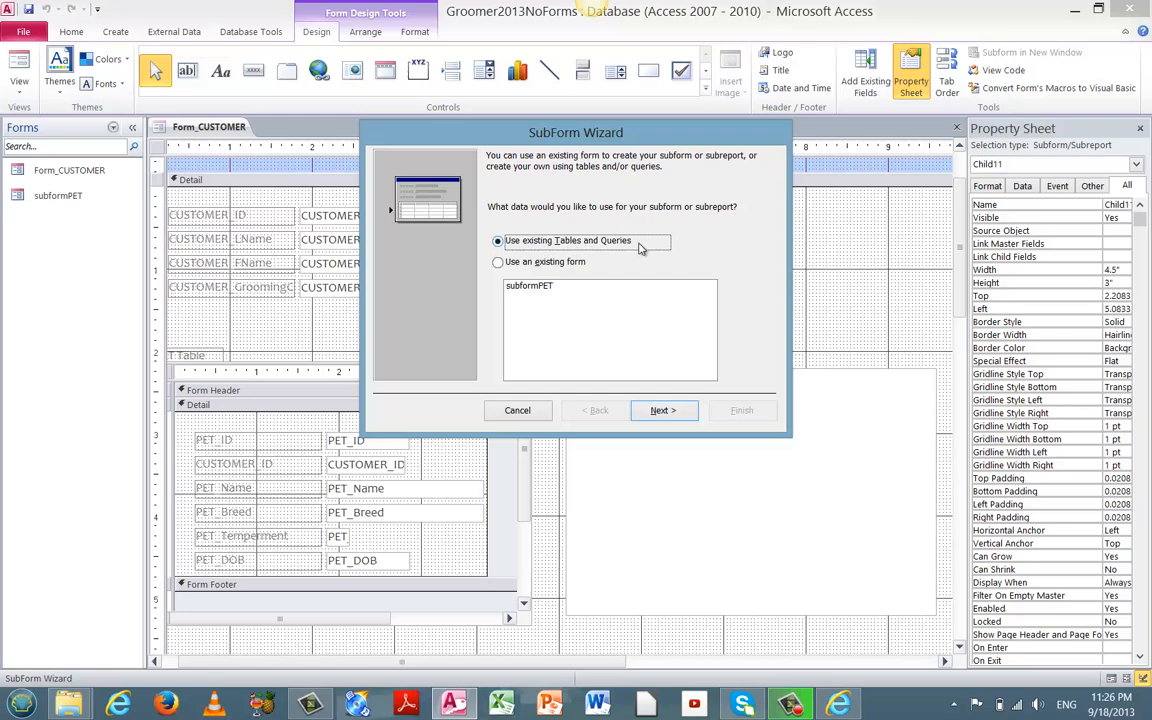
- Base the second subform on all fields of the existing PET table, showing PET for each CUSTOMER record using CUSTOMER_ID
click(664, 412)
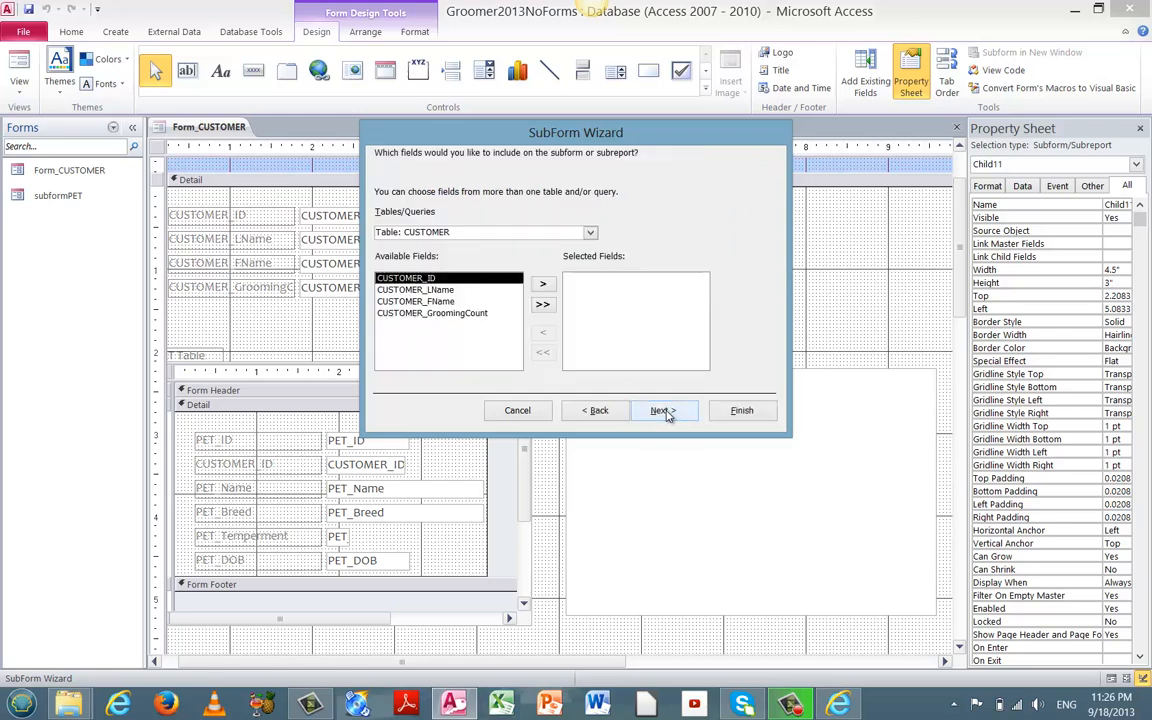
click(592, 234)
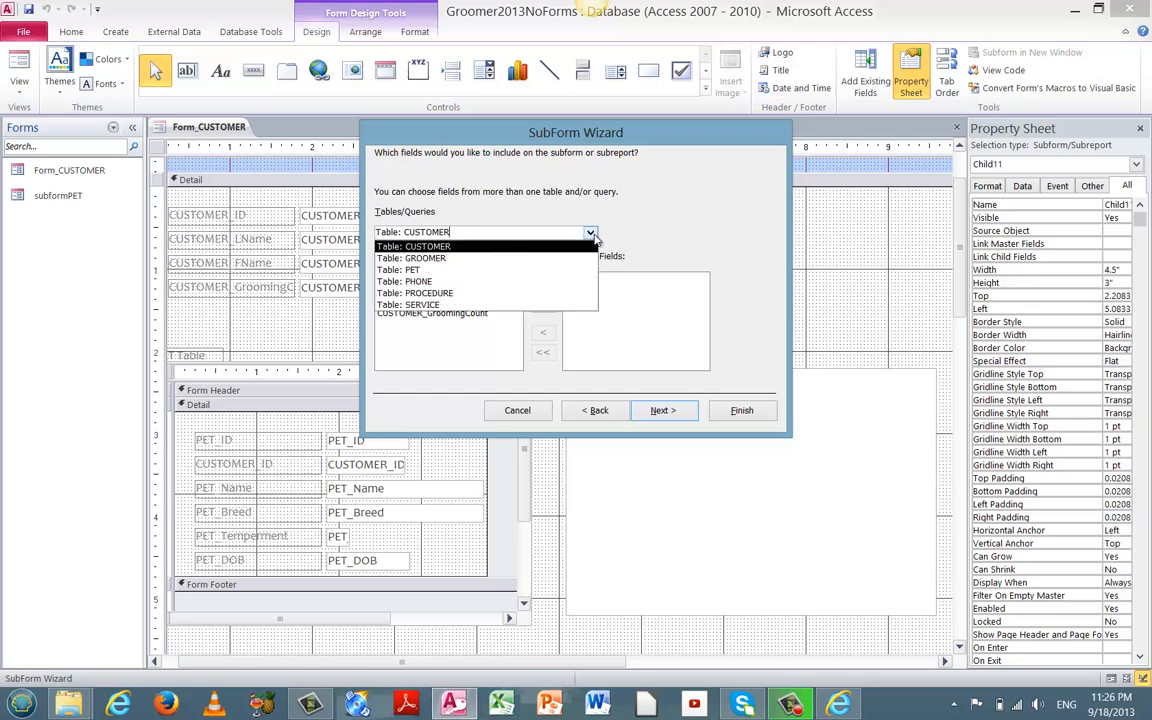
click(516, 268)
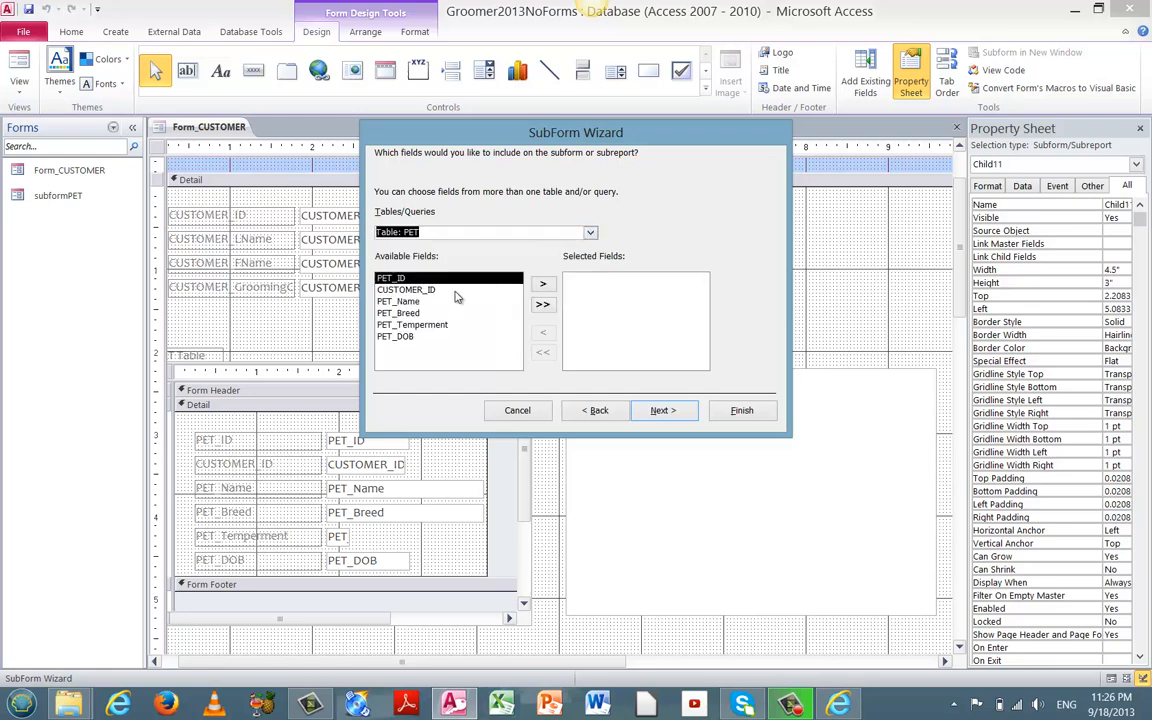
click(543, 305)
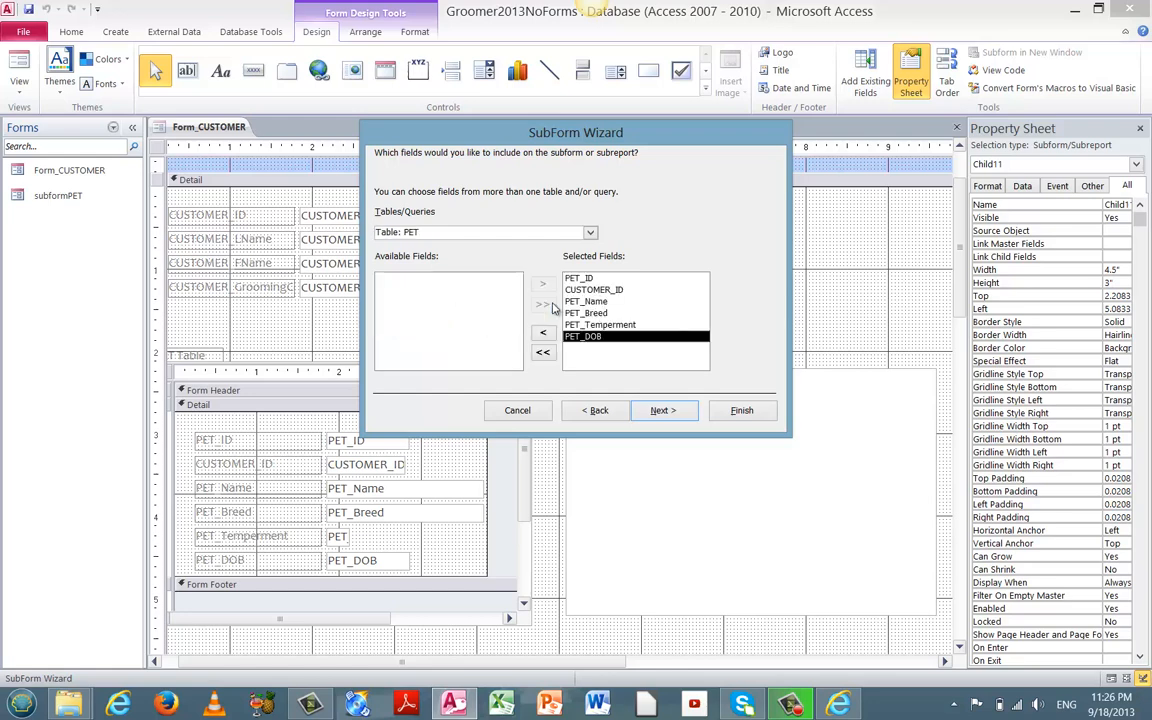
click(661, 414)
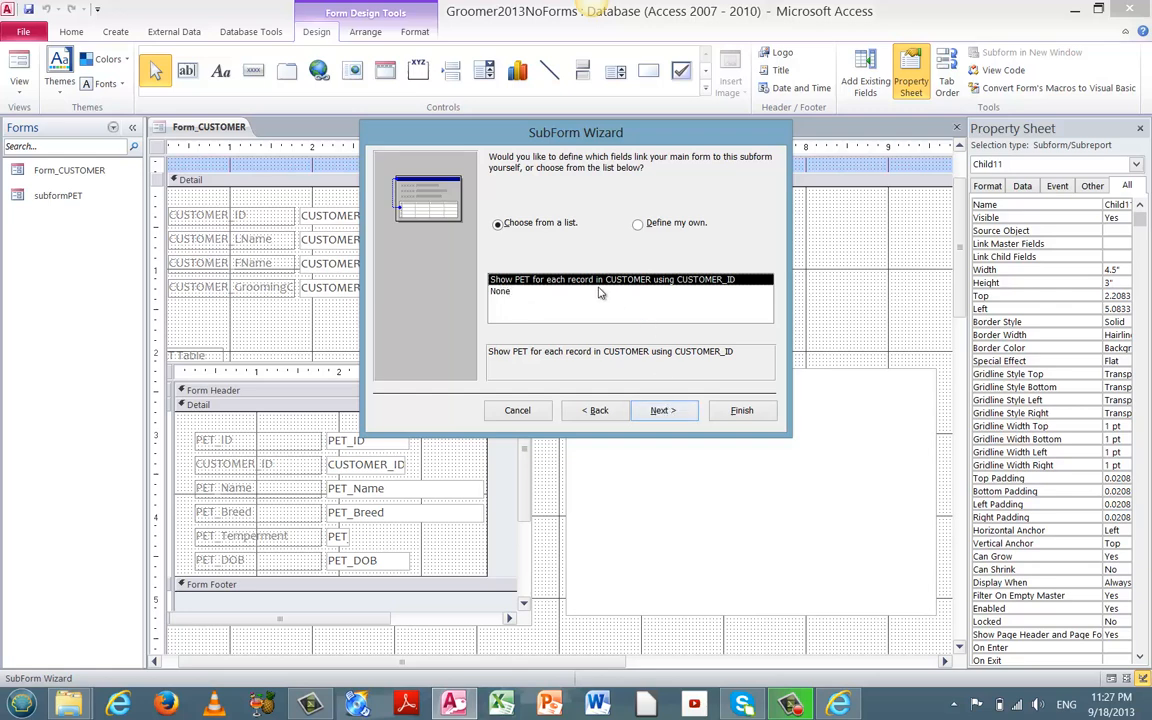
click(662, 411)
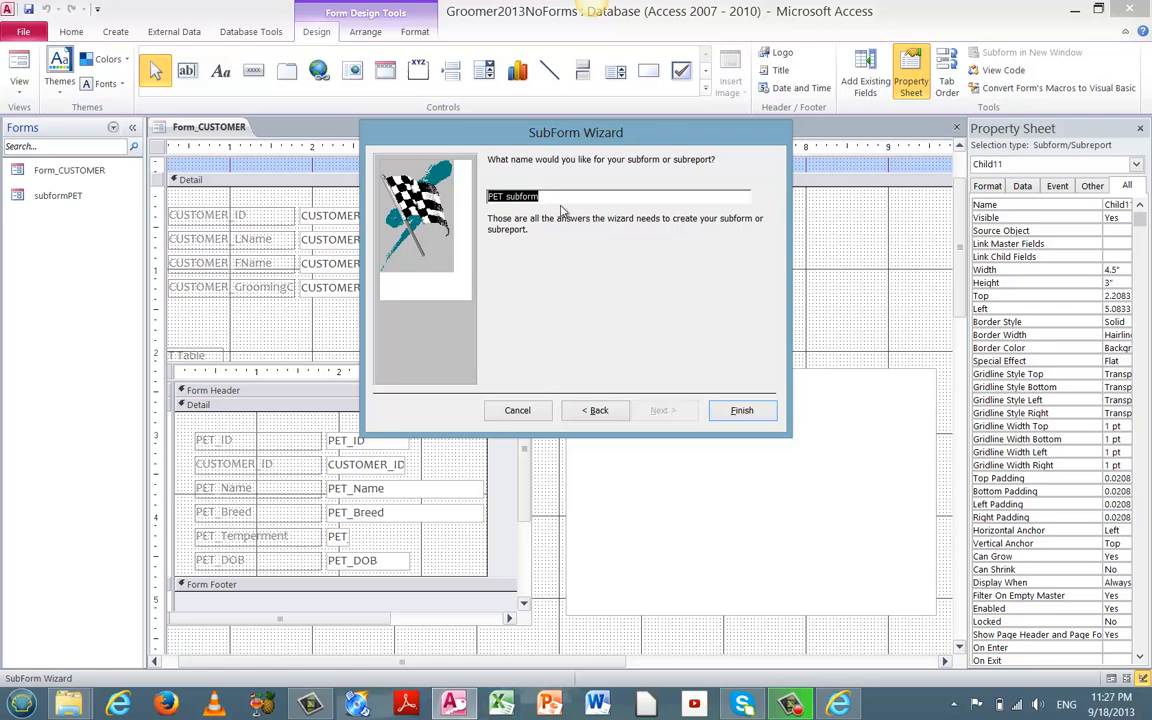
- Try to name the second subform subformPET and finish the SubForm Wizard
drag(544, 197, 513, 198)
key(BackSpace)
text(Subform)
click(492, 198)
key(BackSpace)
text(s)
click(741, 411)
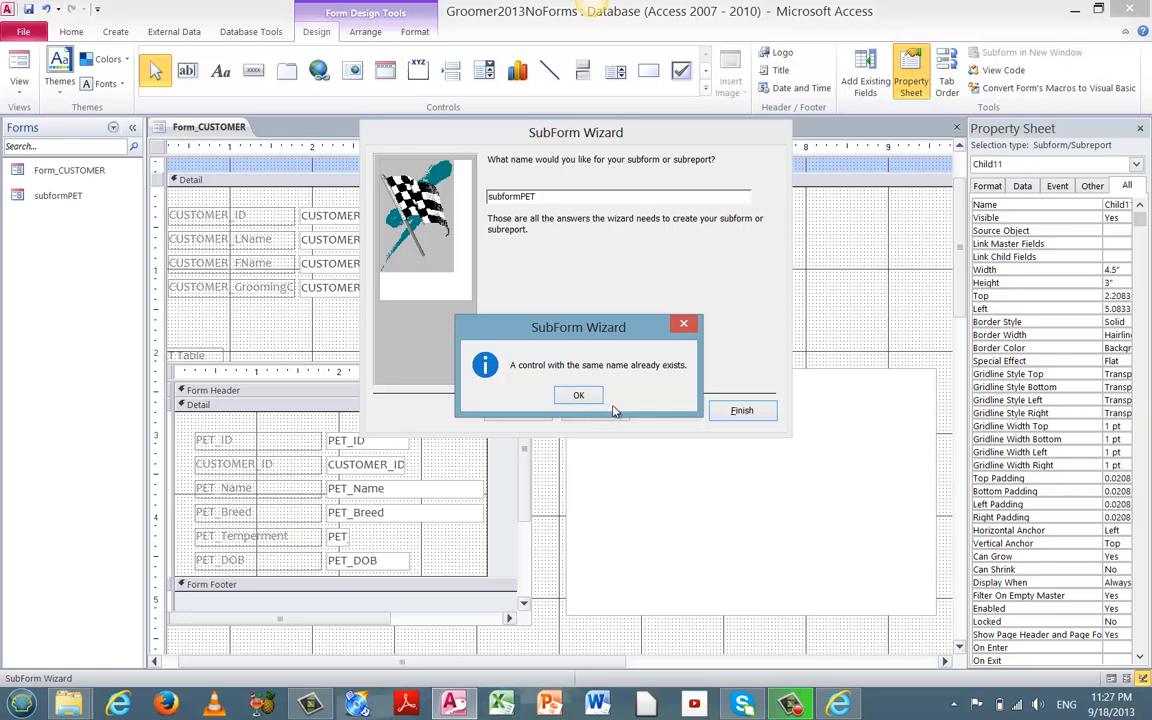
click(578, 397)
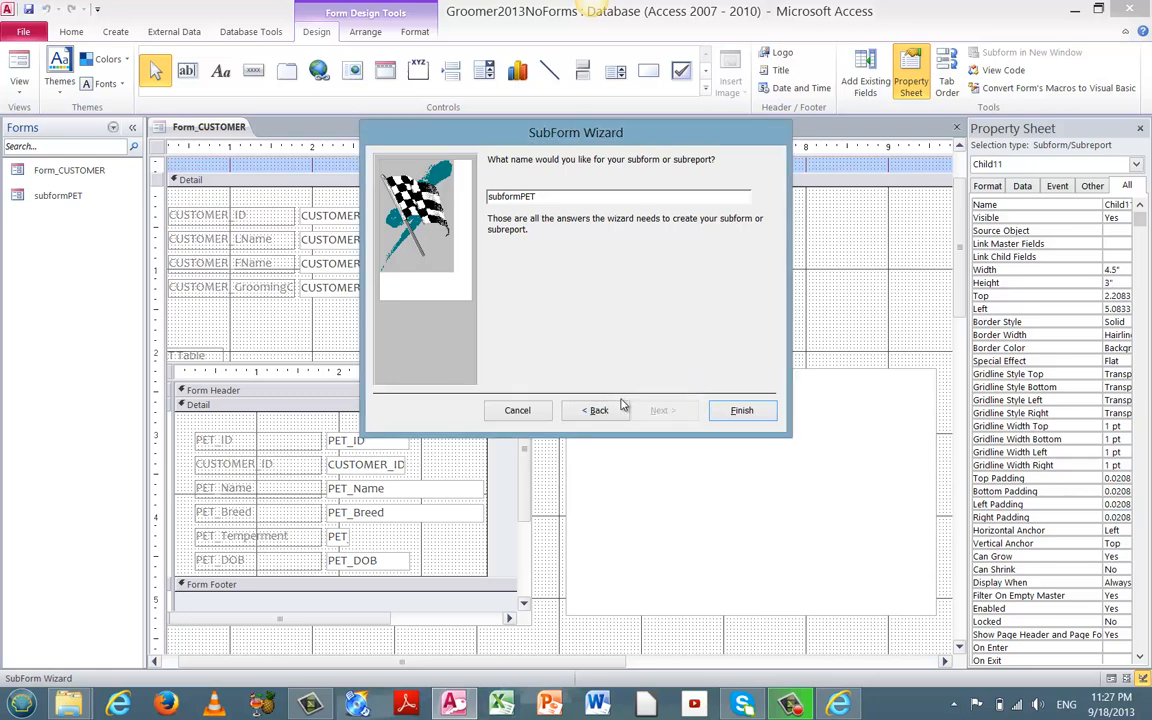
click(740, 412)
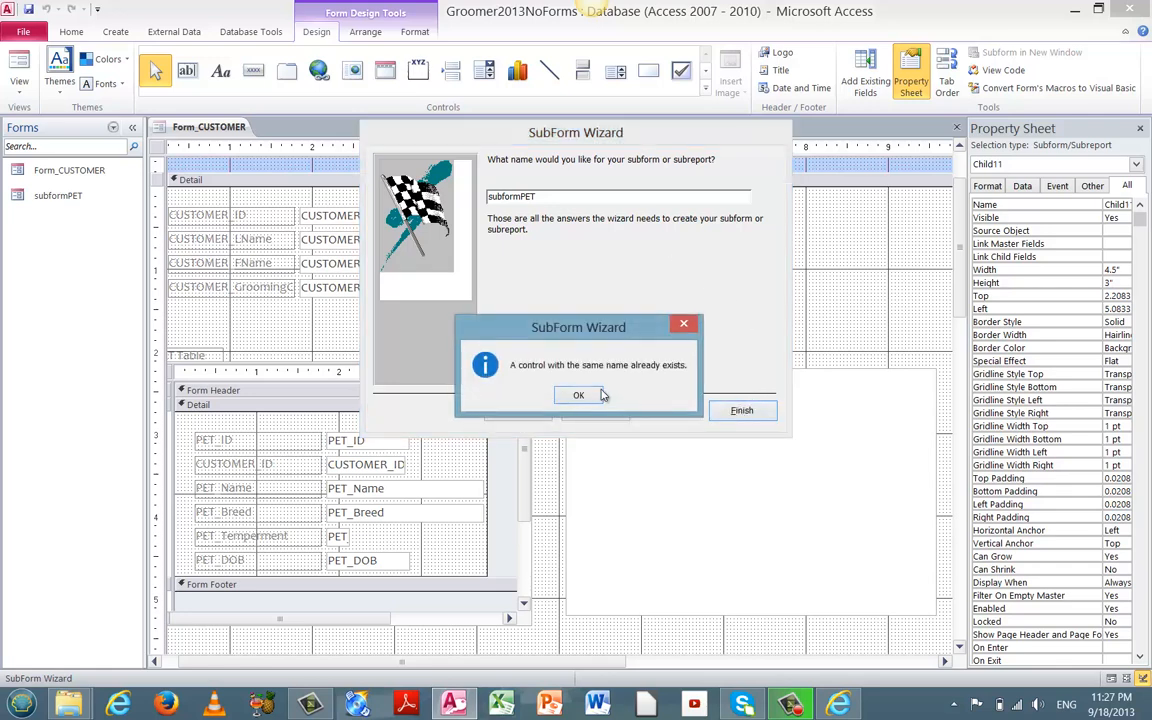
click(590, 395)
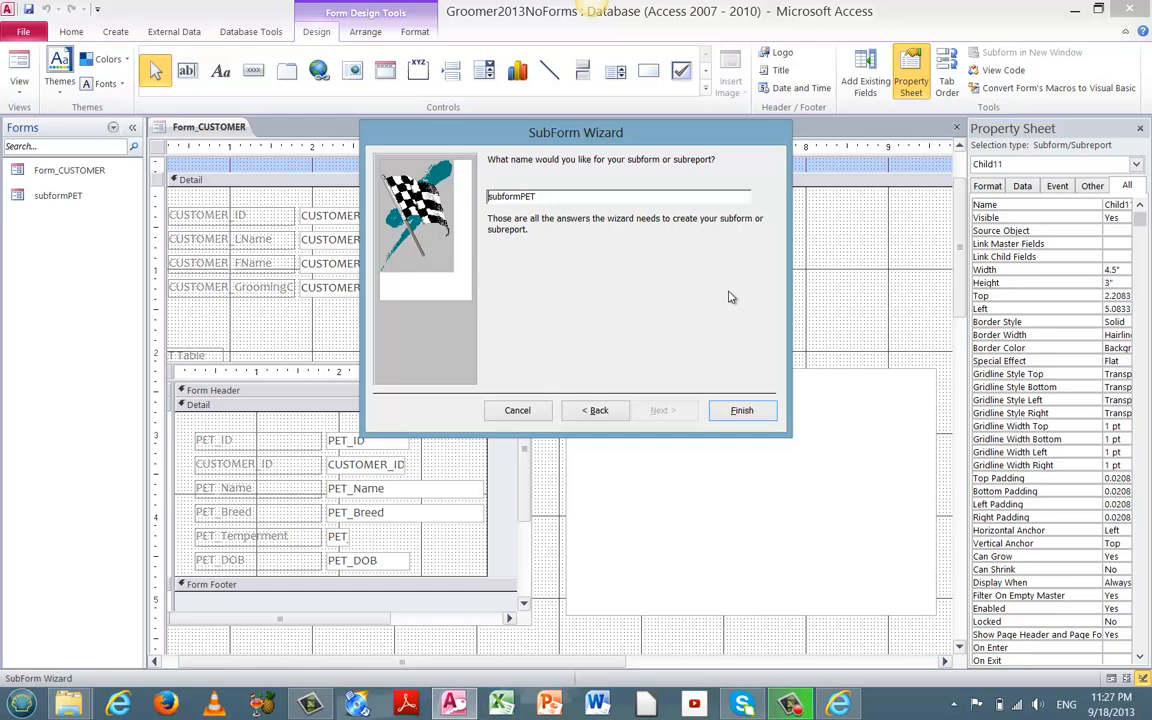
- Return to the wizard's field selection and add all PHONE table fields to the selected PET fields
click(598, 411)
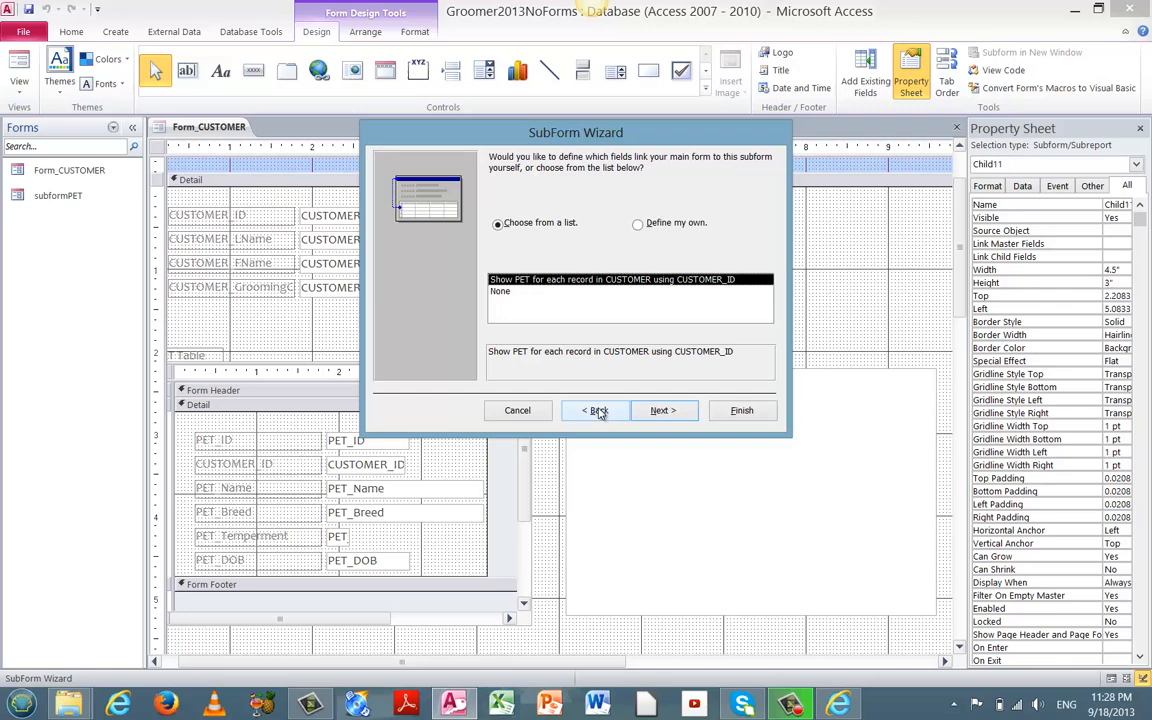
click(598, 411)
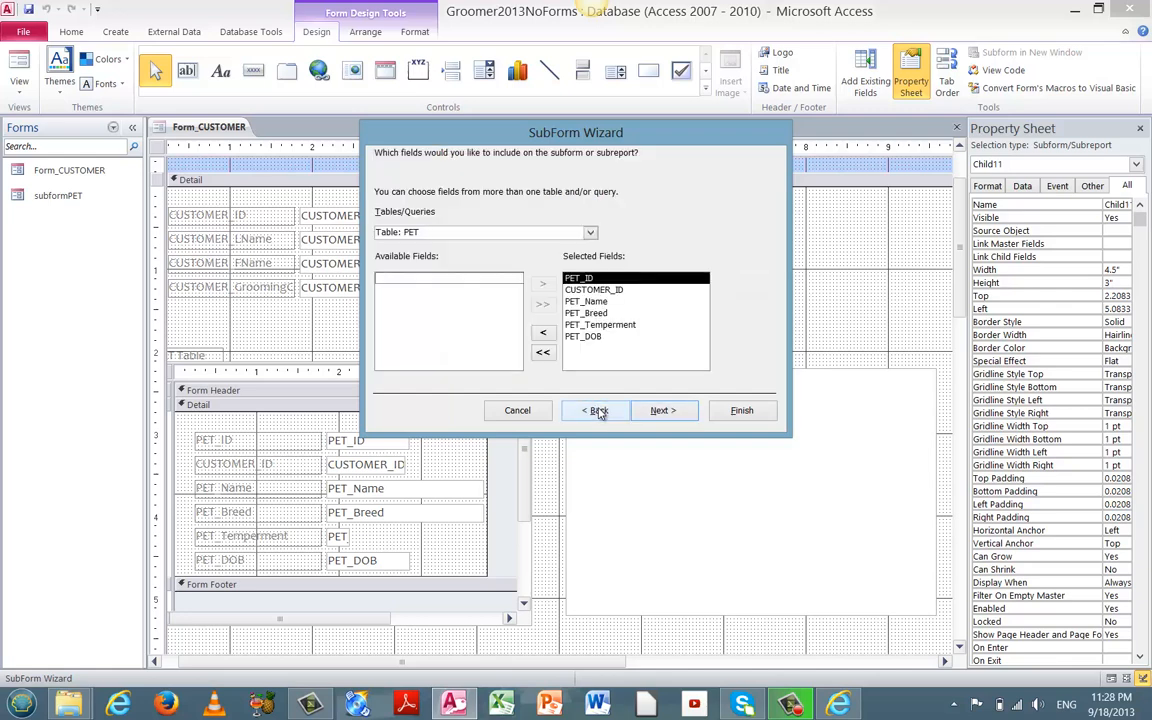
click(591, 233)
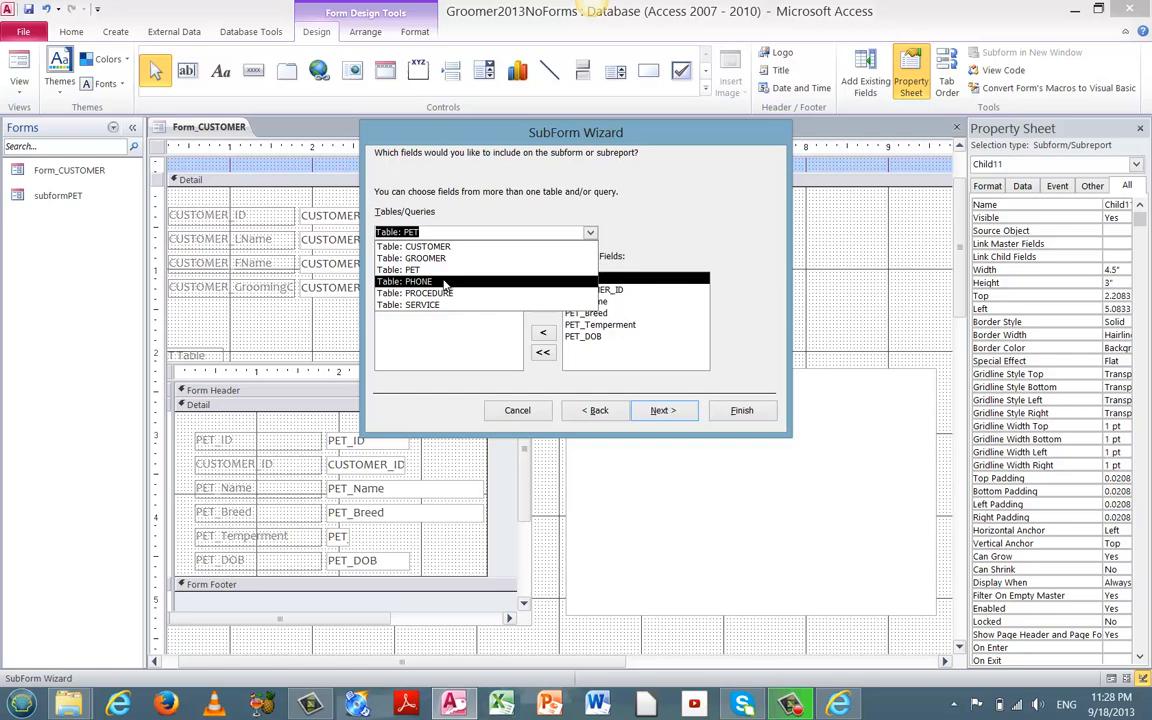
click(445, 282)
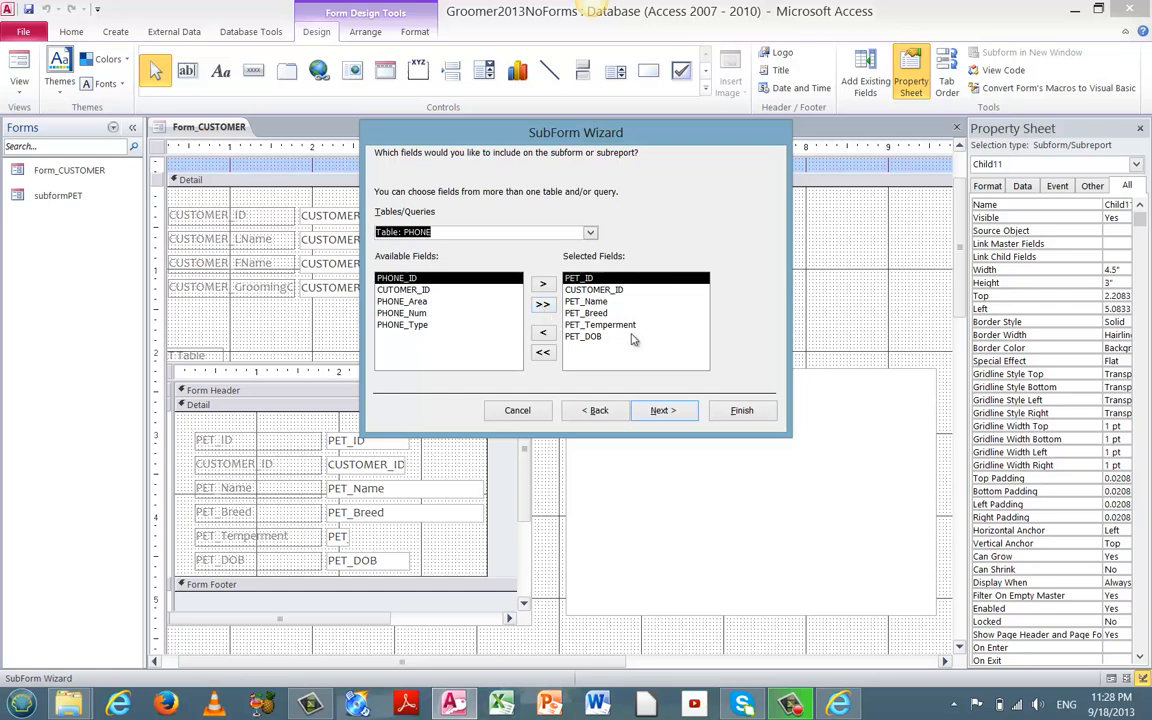
click(543, 305)
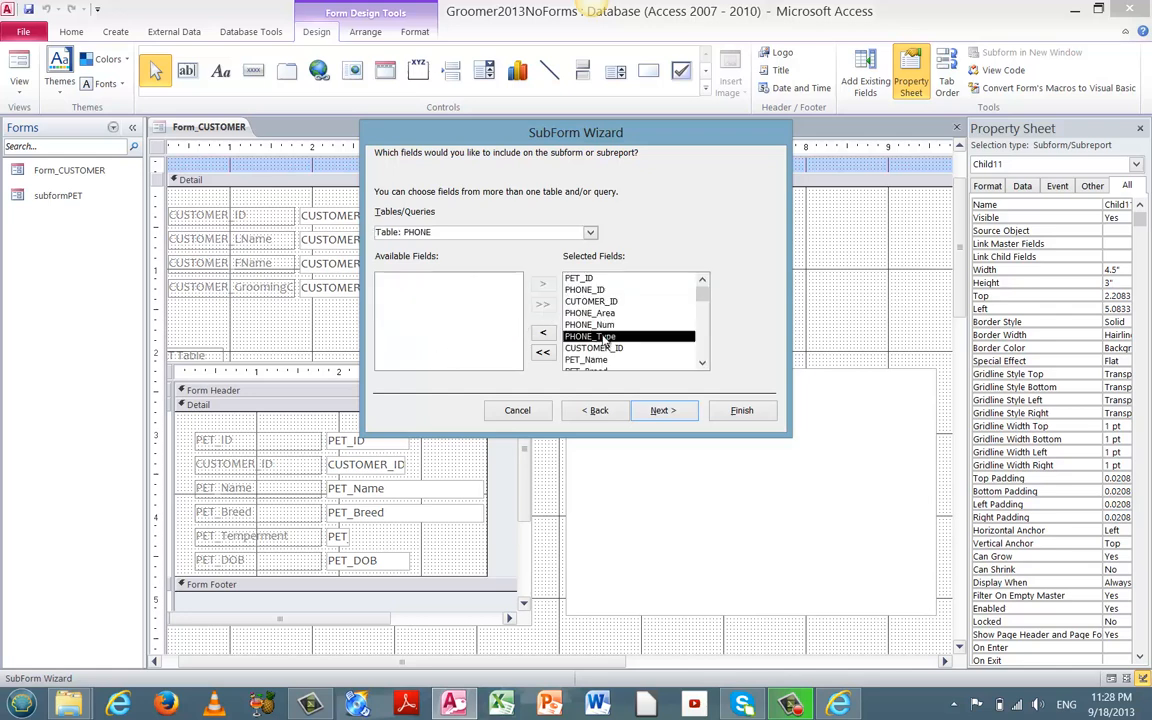
- Review the PET and PHONE fields selected together for the second subform, from PET_ID through PET_DOB
click(618, 419)
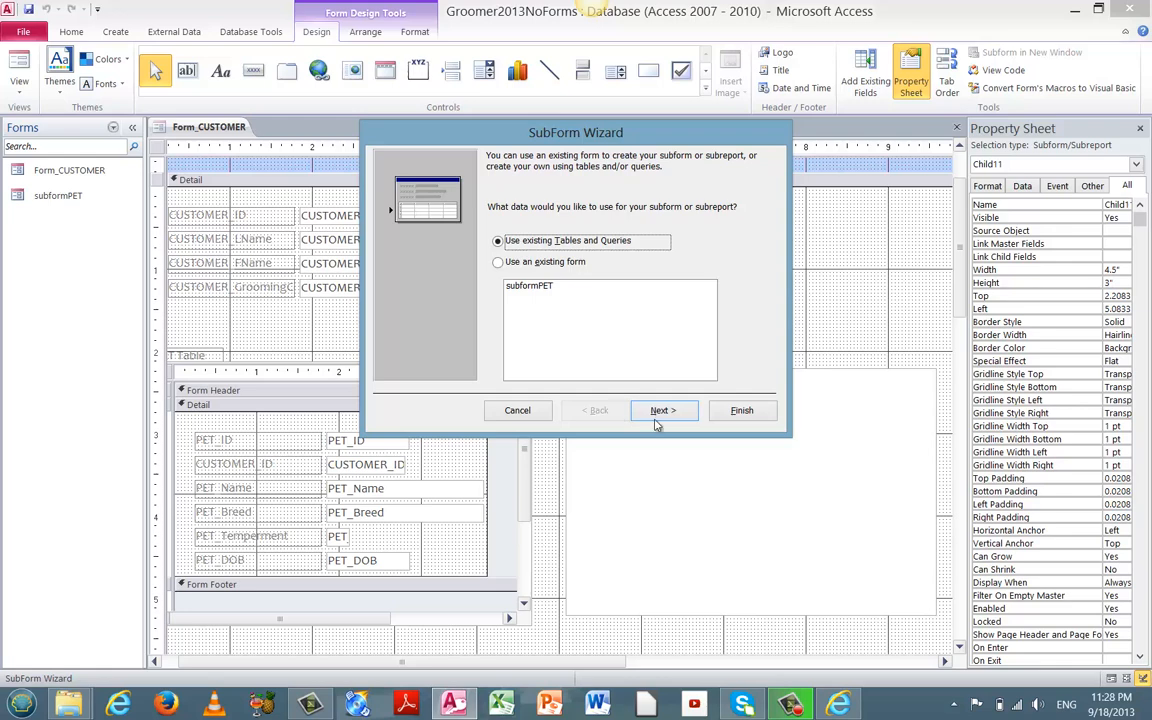
click(665, 413)
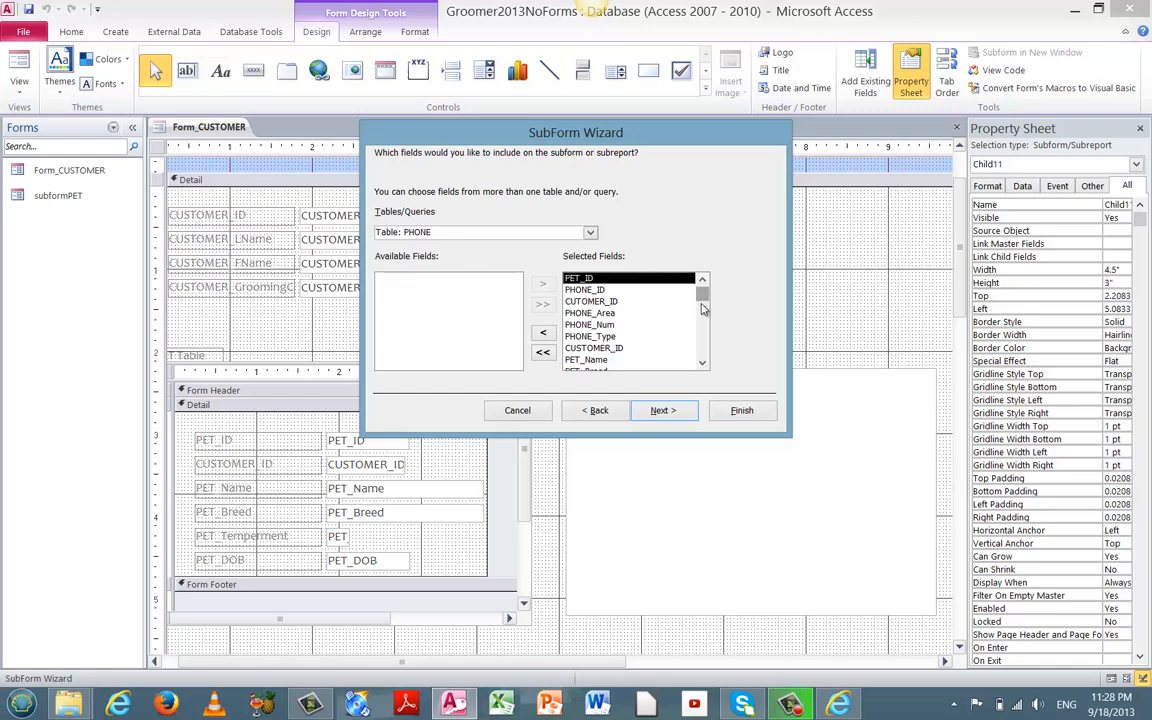
drag(703, 302, 703, 352)
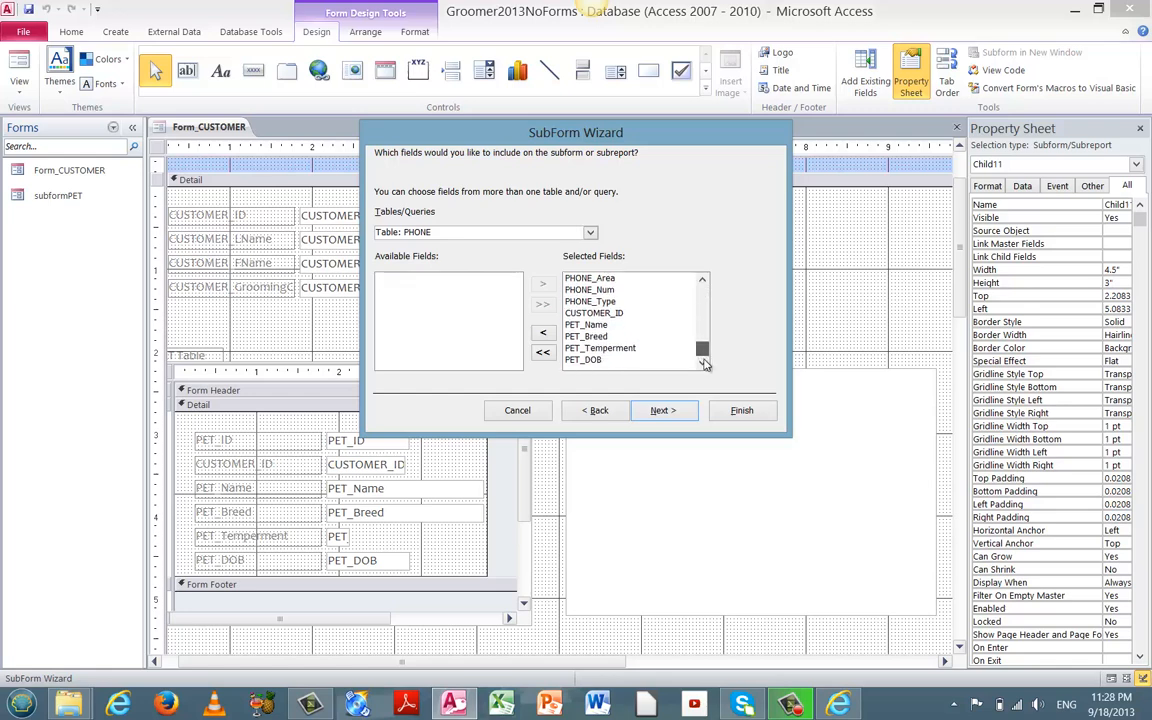
mouse_move(606, 360)
mouse_down()
mouse_move(595, 323)
mouse_move(604, 340)
mouse_up()
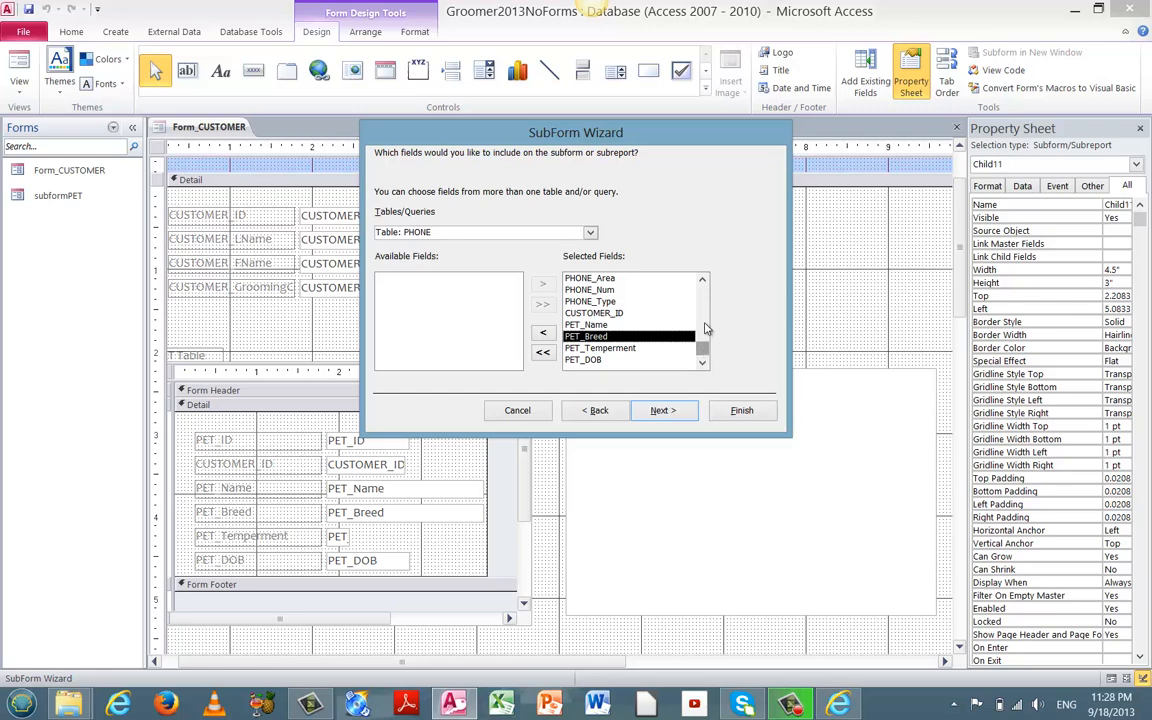
drag(704, 347, 705, 295)
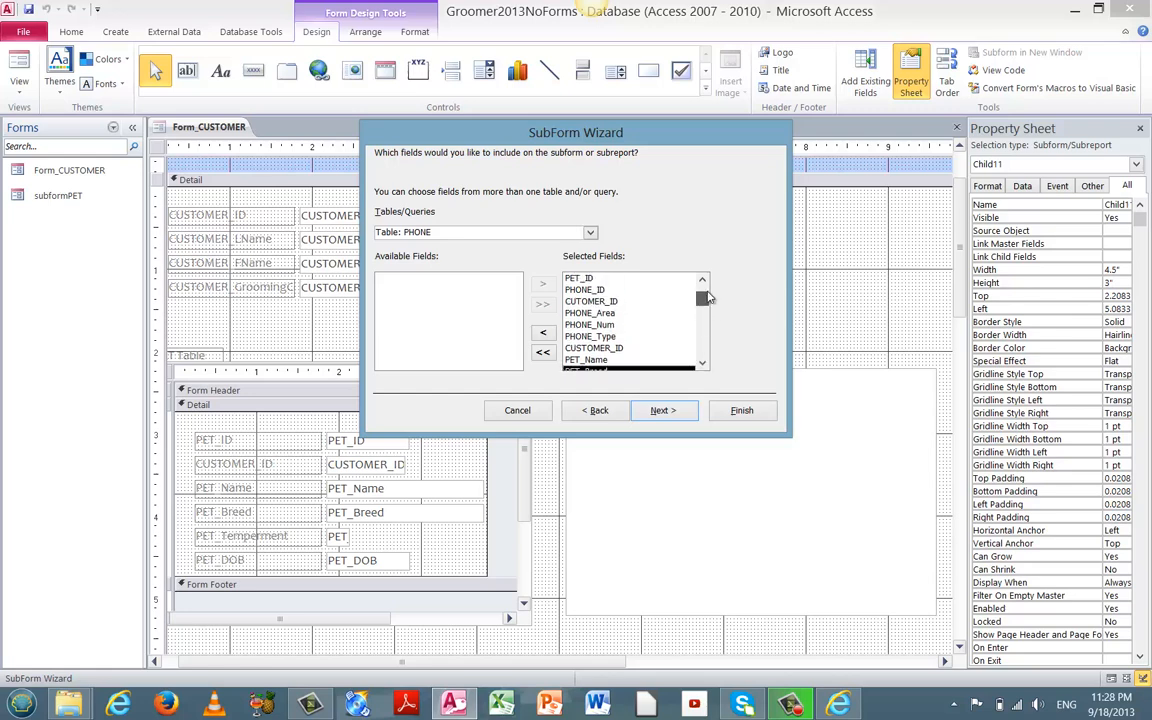
click(588, 278)
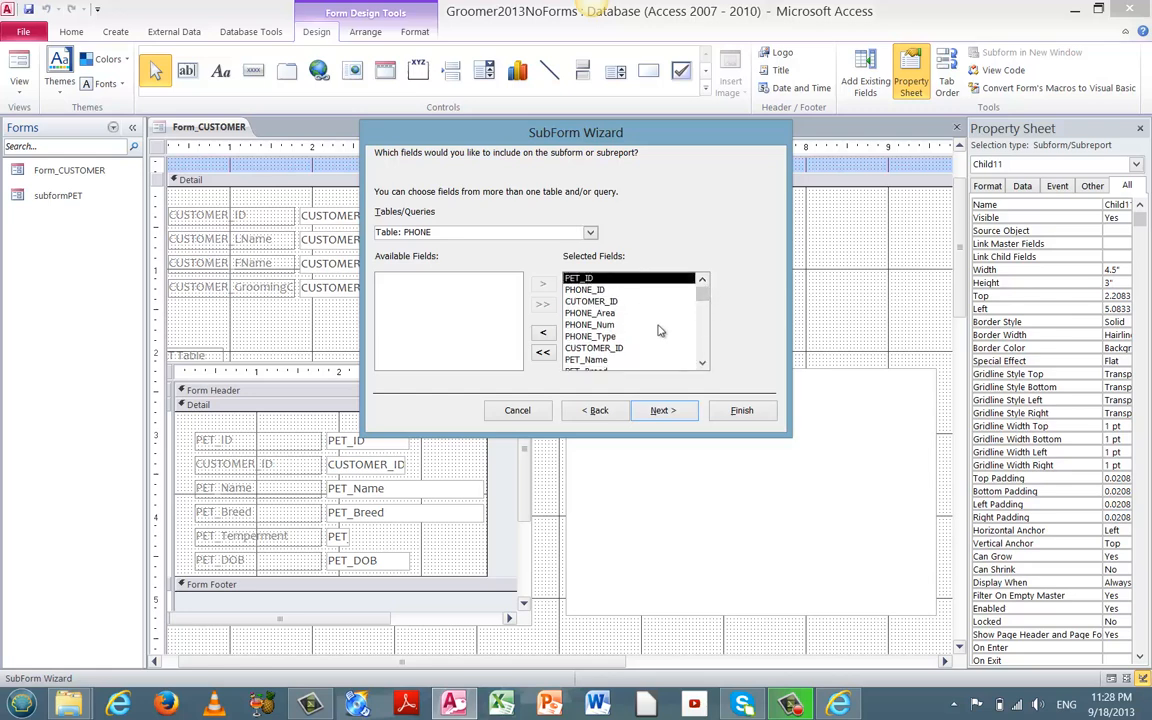
click(703, 363)
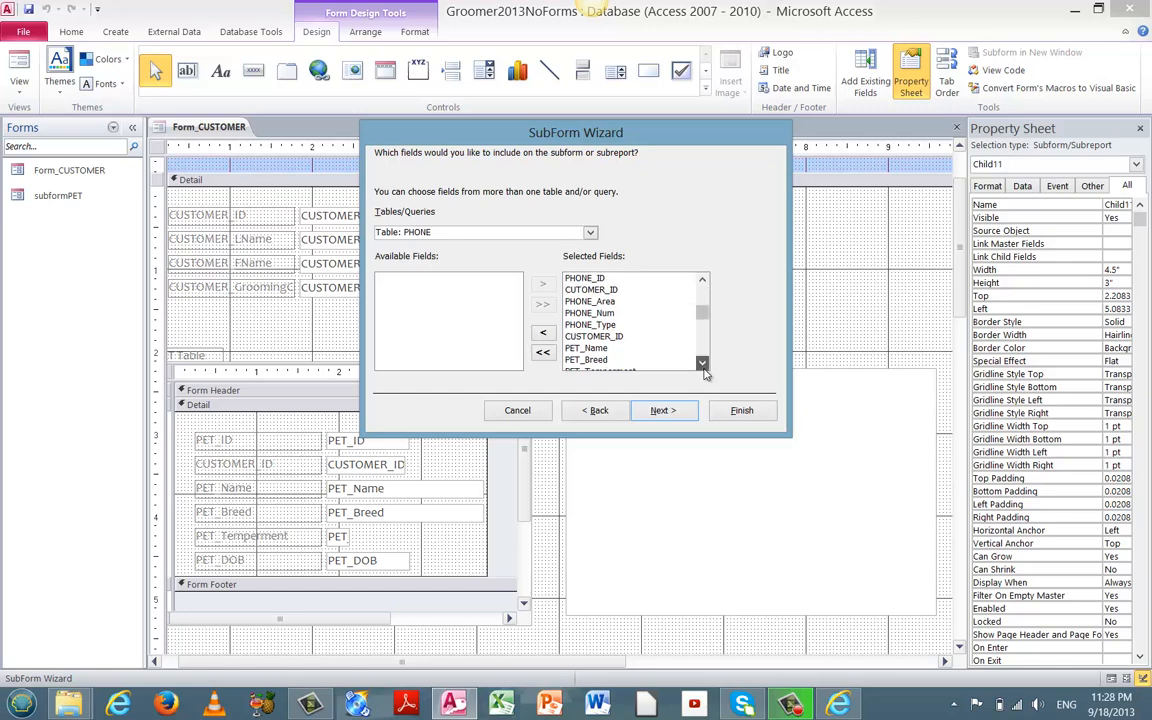
double_click(703, 363)
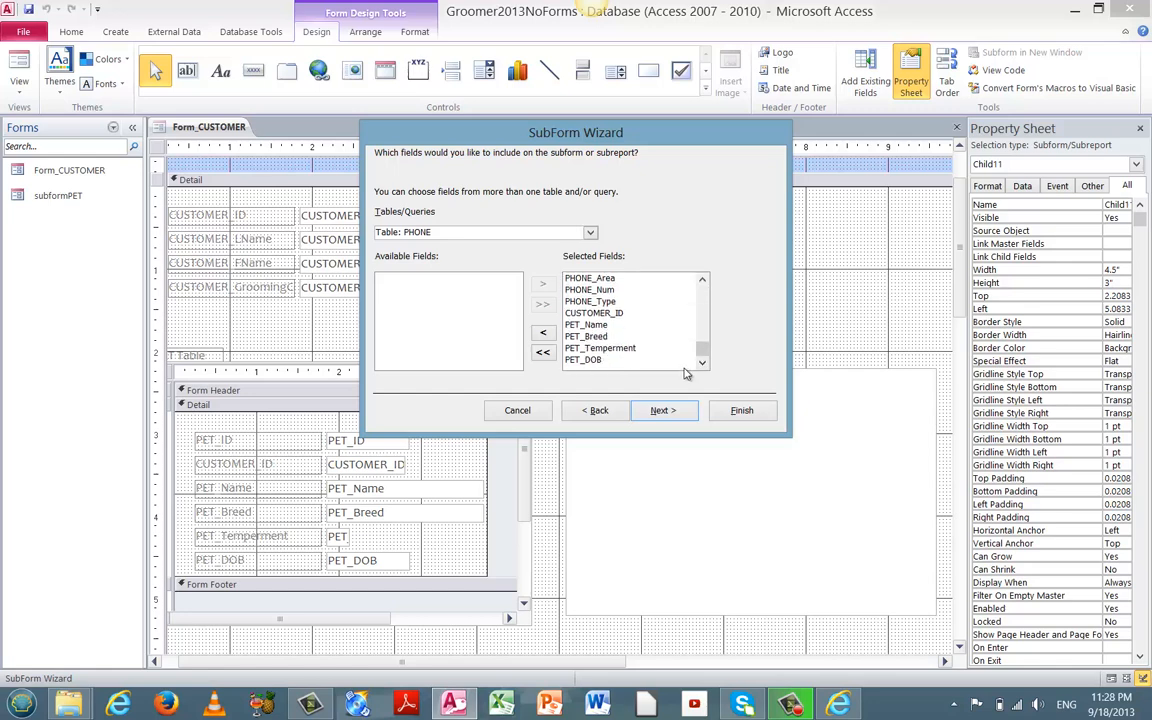
click(592, 361)
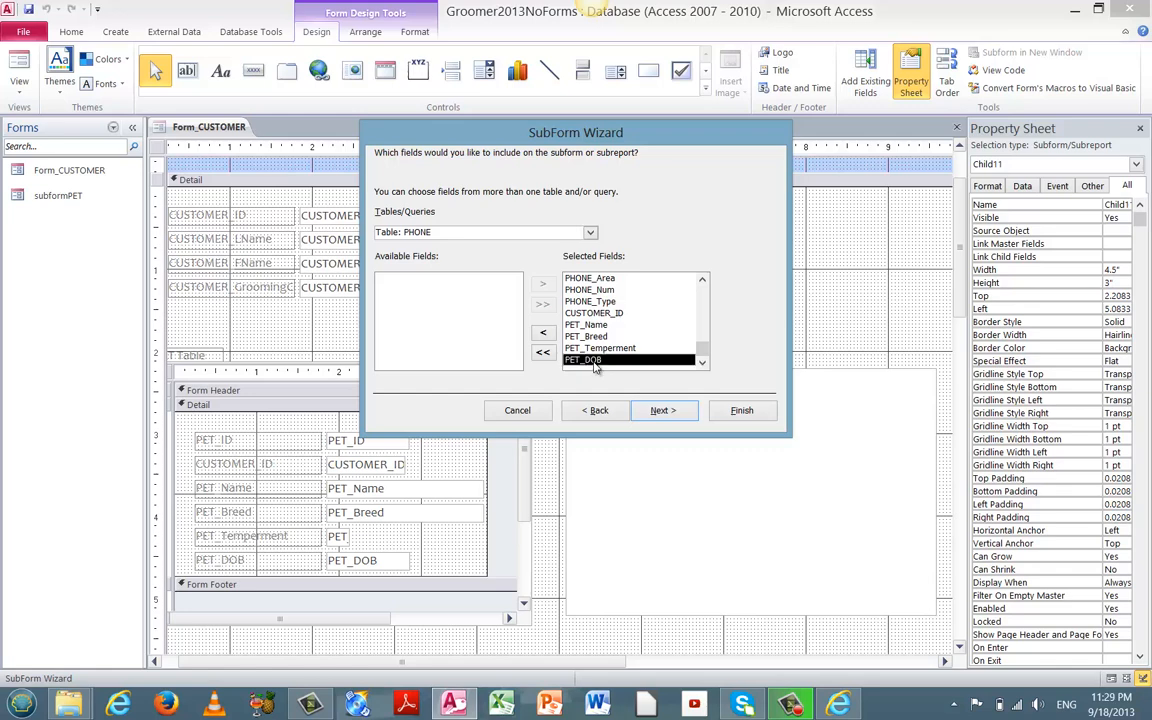
drag(703, 353, 700, 286)
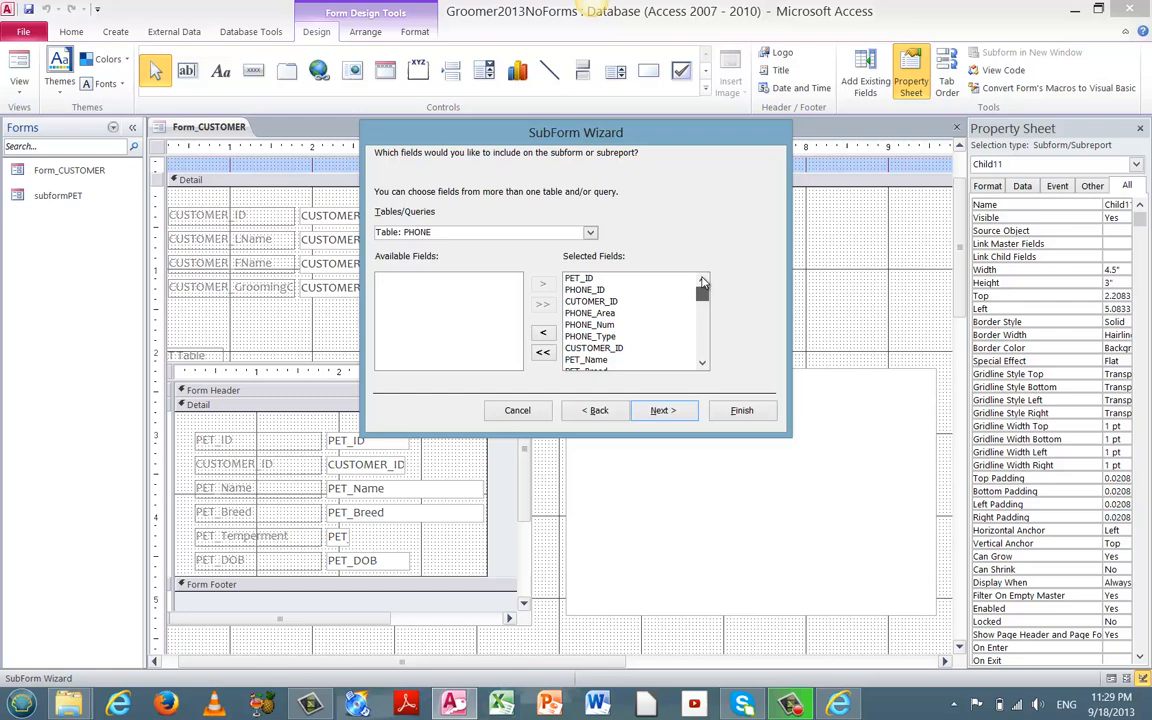
click(594, 279)
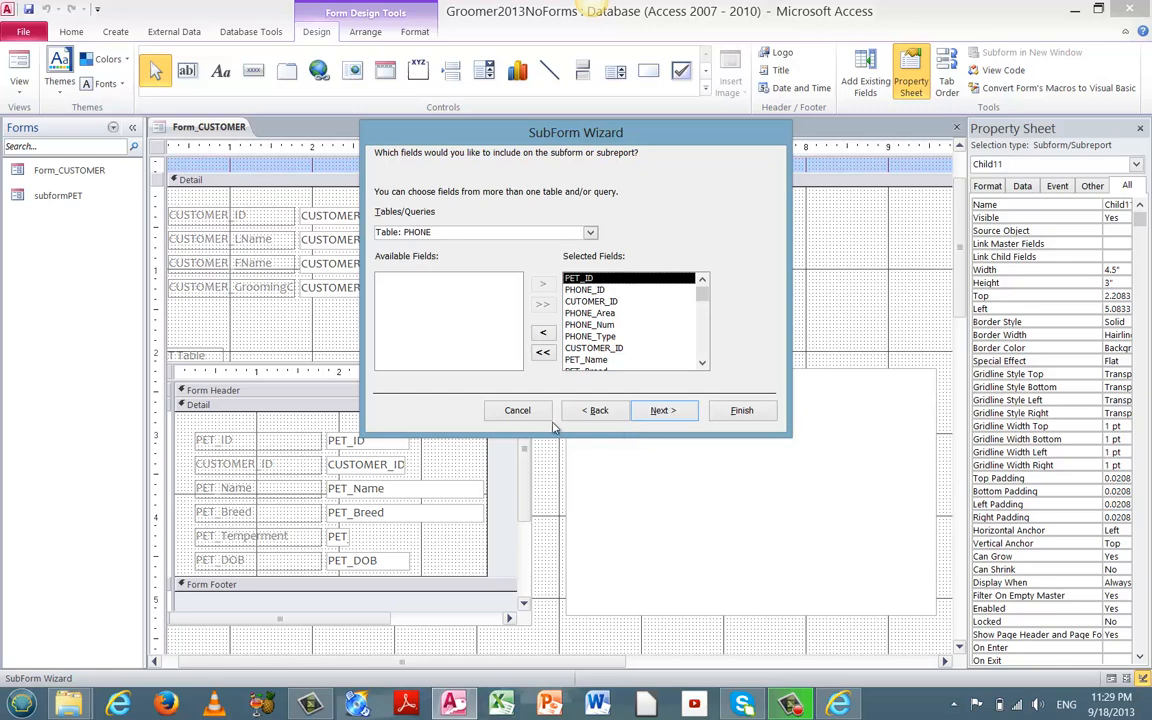
- Cancel the SubForm Wizard and place the cursor in the unbound second subform control
click(599, 410)
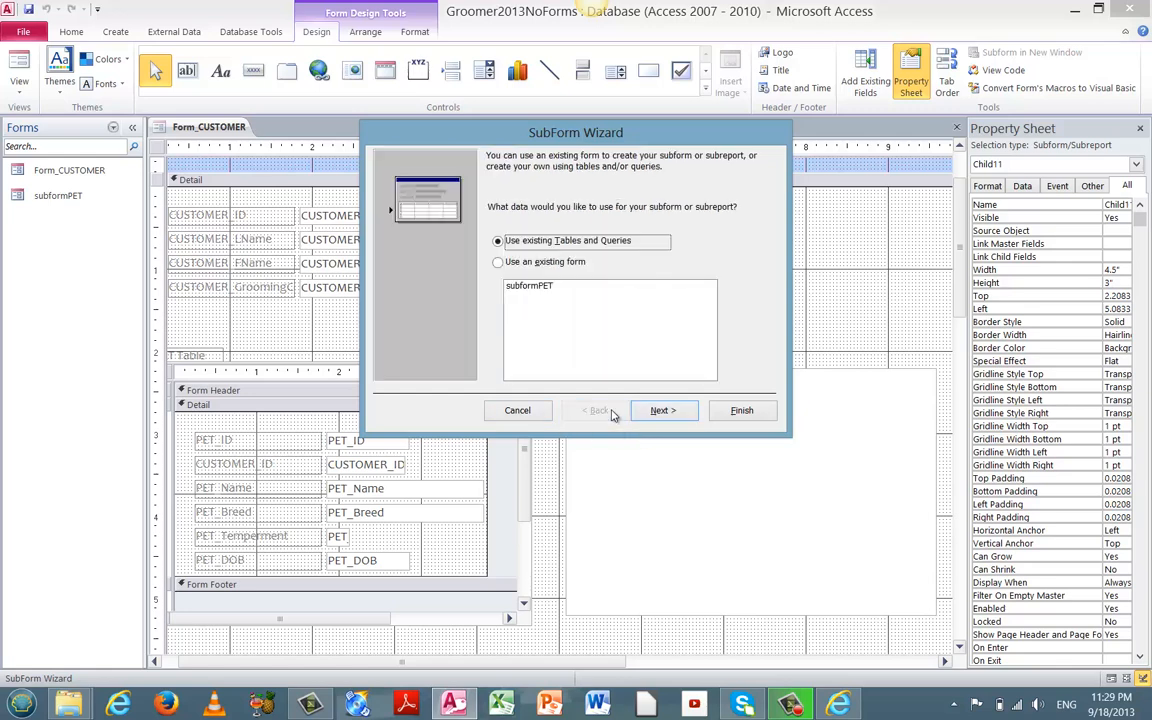
click(540, 414)
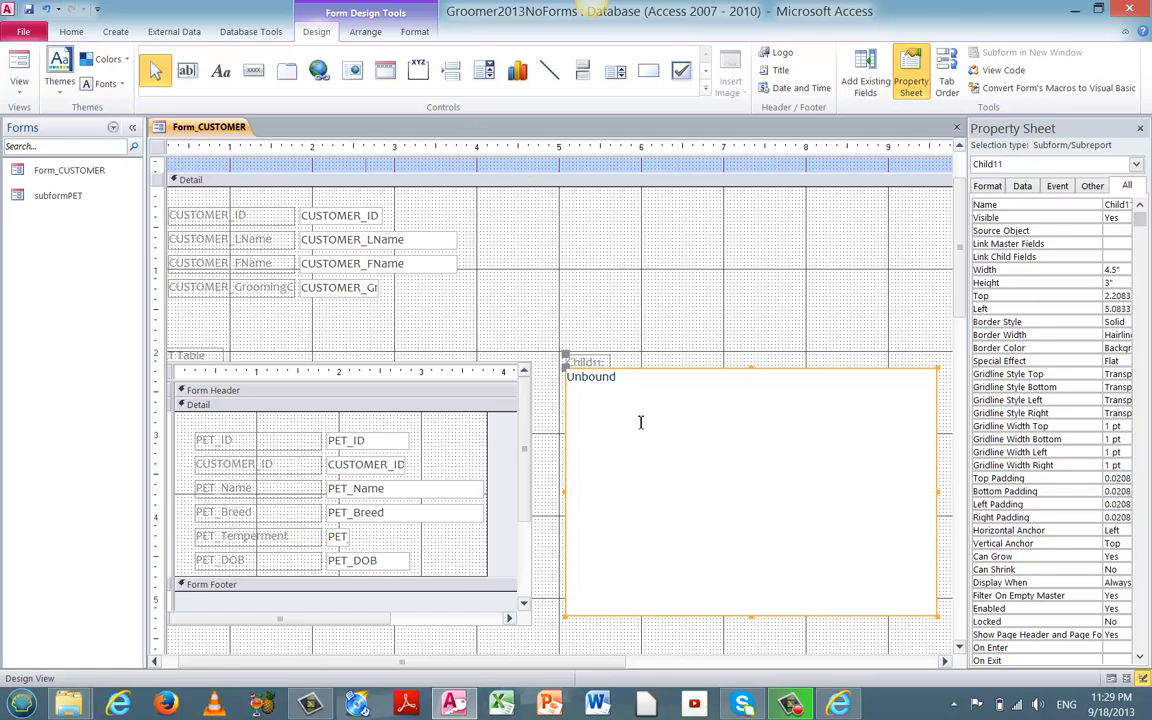
click(655, 372)
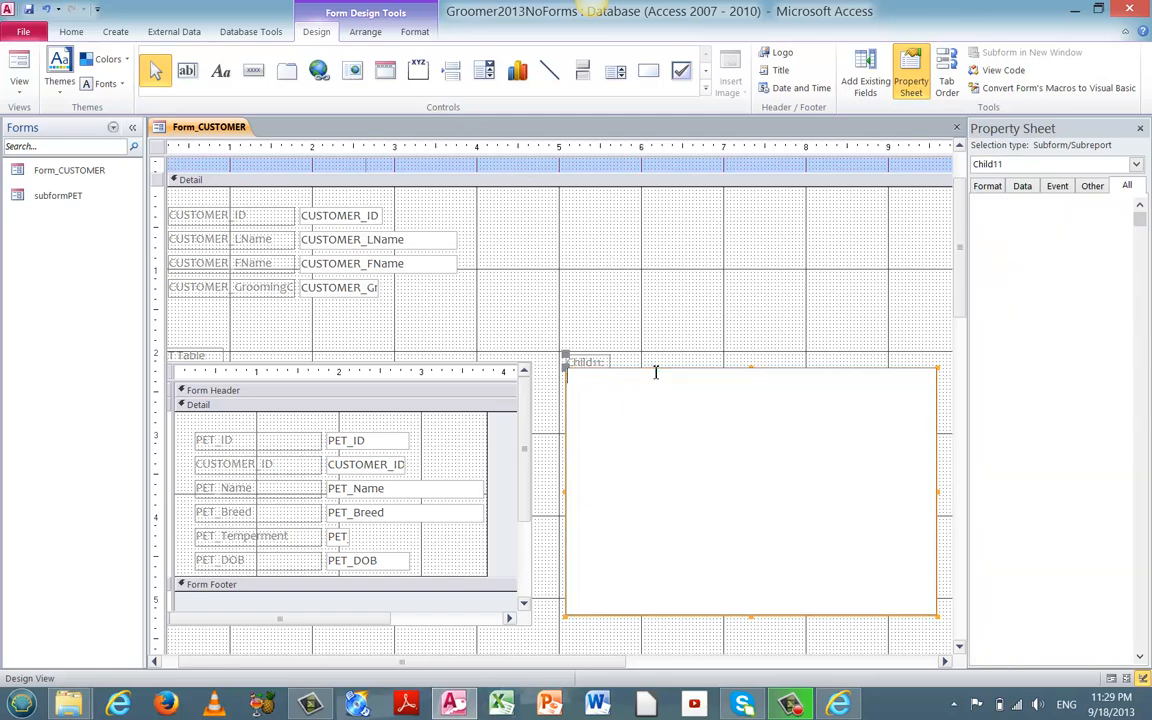
- Delete the empty unbound subform control beside the PET subform
click(653, 369)
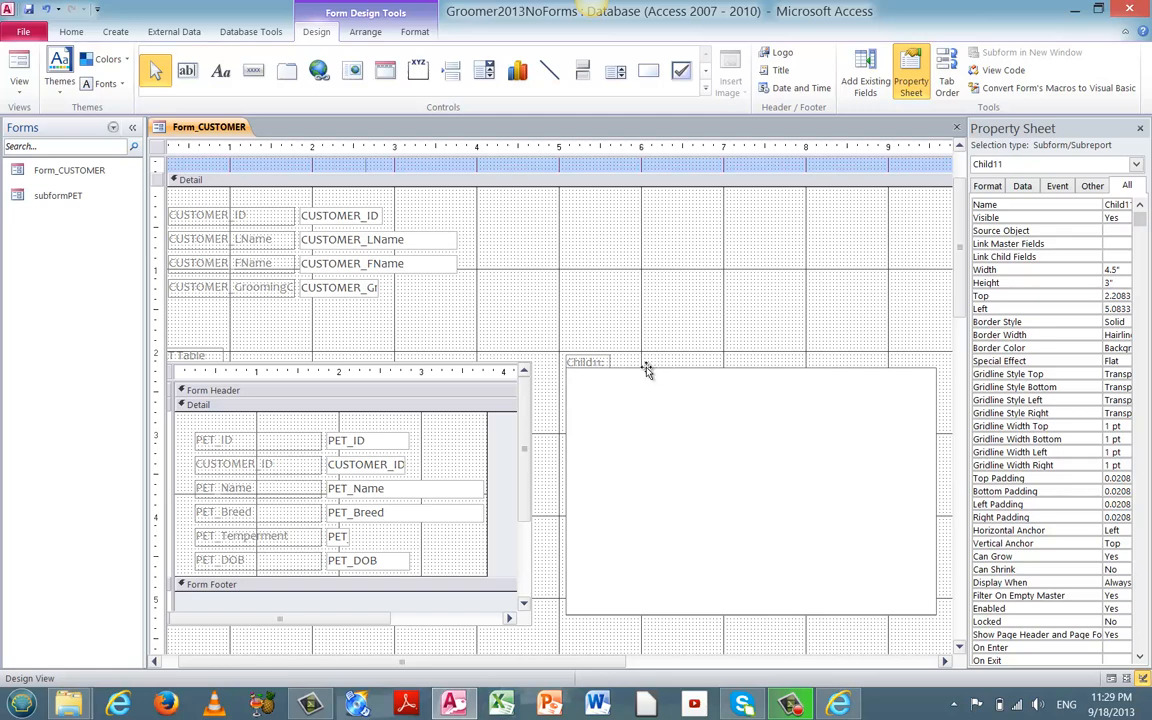
click(647, 370)
click(647, 370)
click(654, 370)
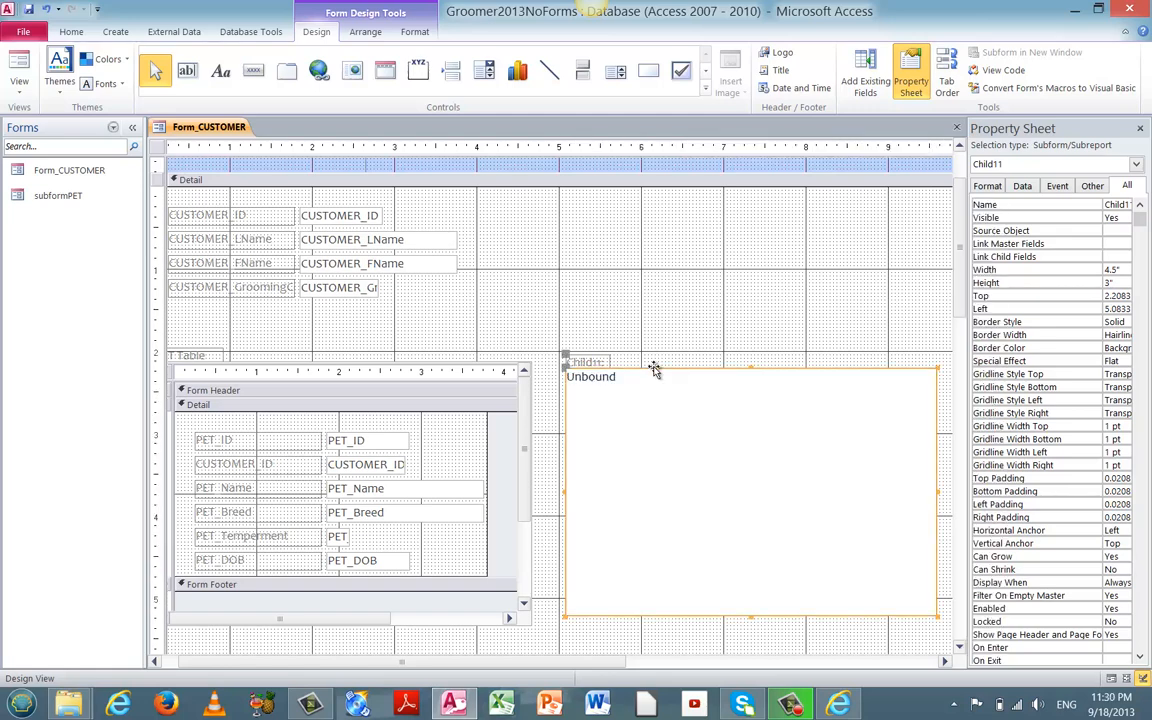
right_click(654, 370)
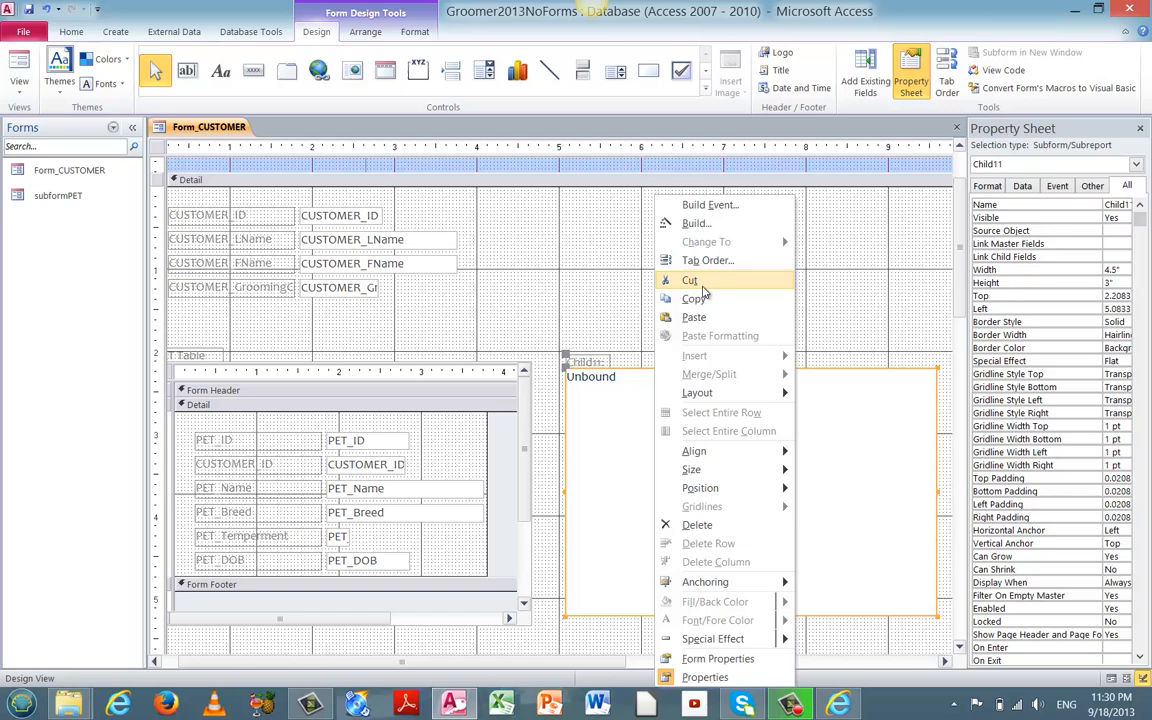
click(700, 526)
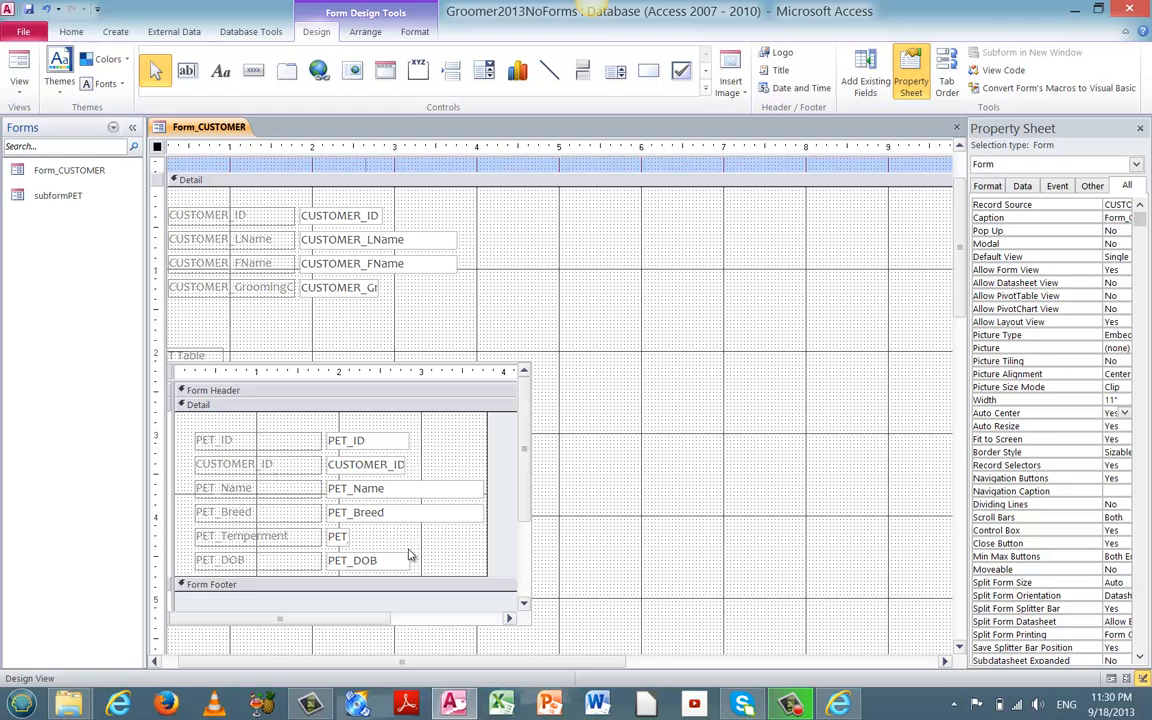
- Draw a new subform control about 4.29" wide and 3.17" high beside the PET subform
drag(316, 664, 275, 664)
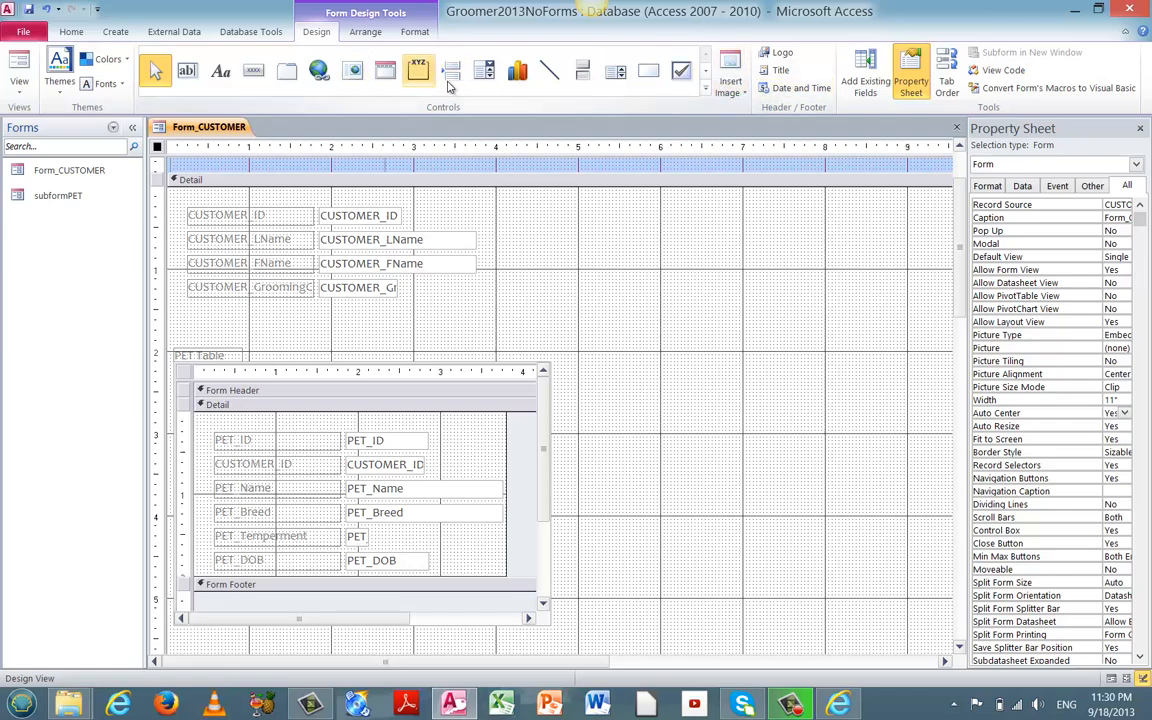
click(705, 77)
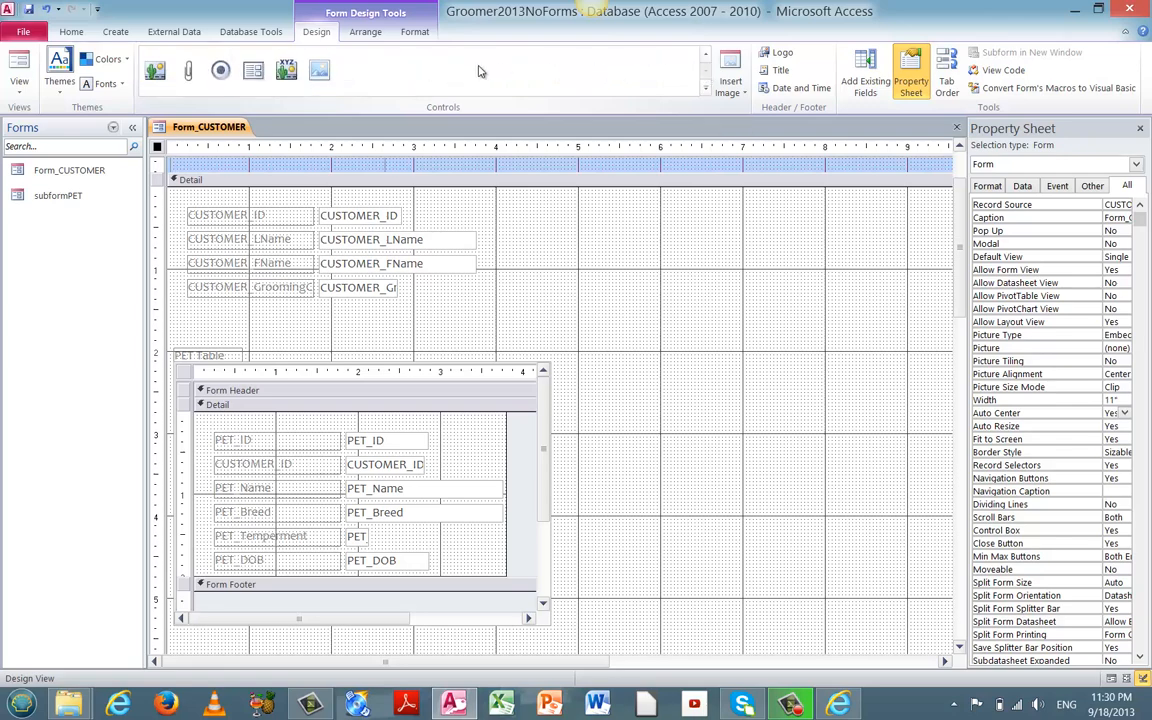
click(253, 72)
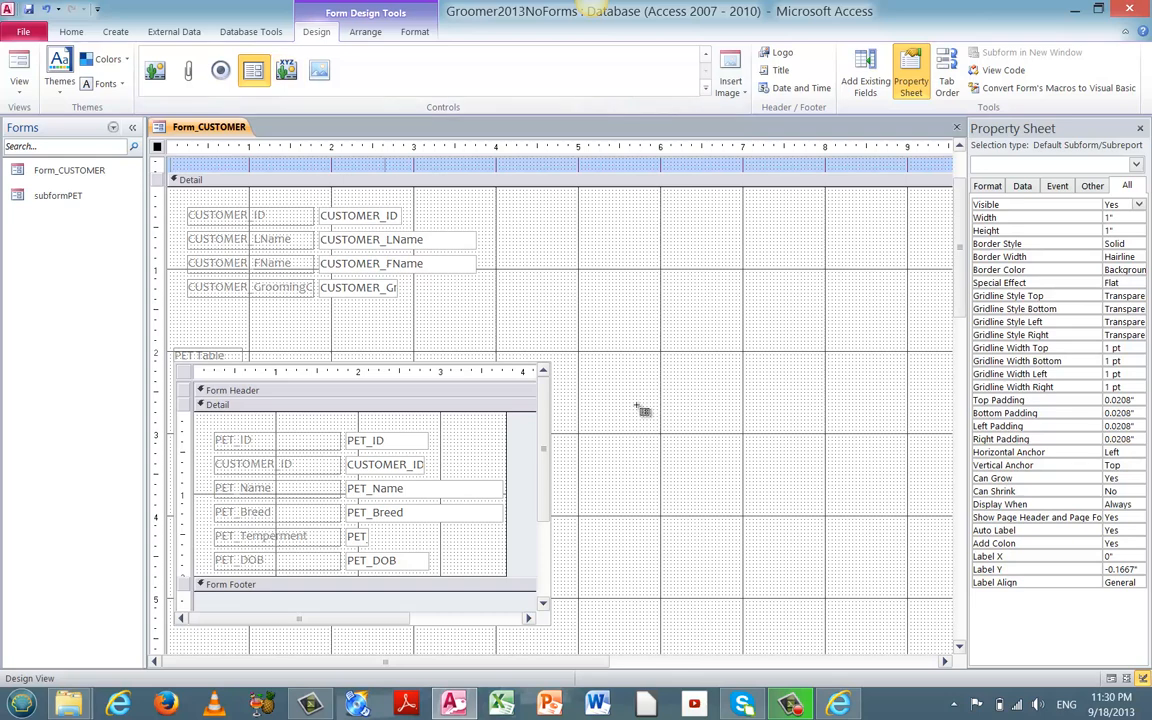
drag(584, 366, 937, 629)
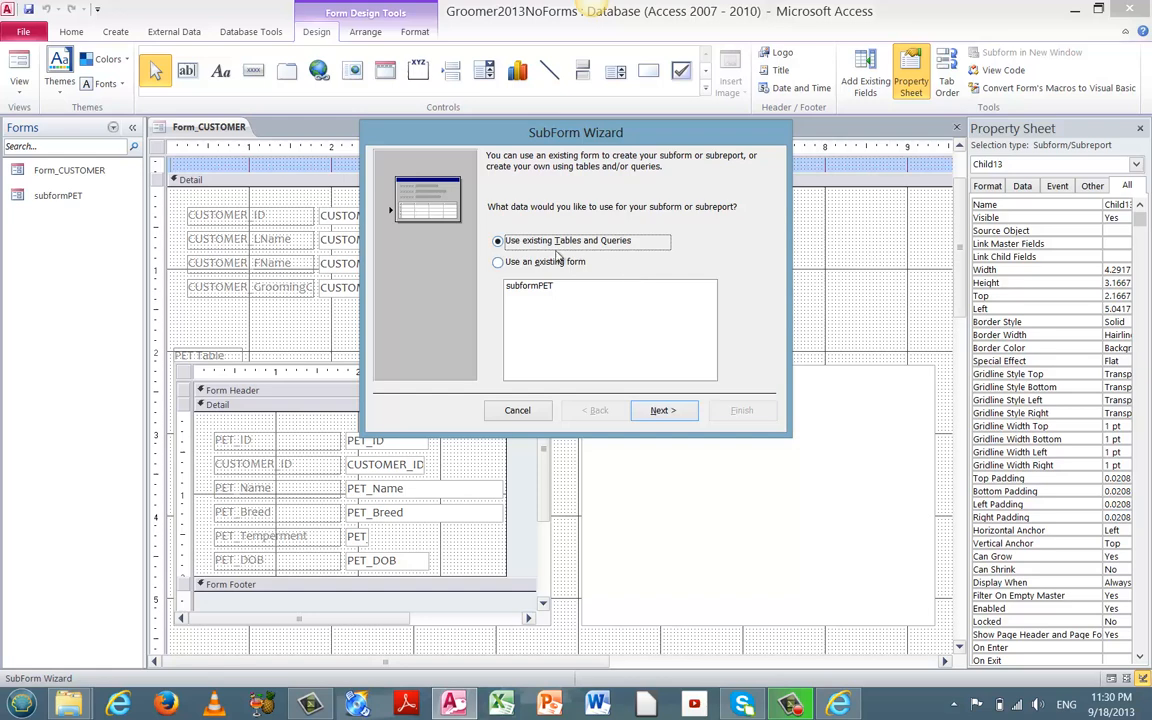
- Base the subform on existing tables with all PHONE table fields, showing PHONE for each CUSTOMER record using CUSTOMER_ID
click(680, 416)
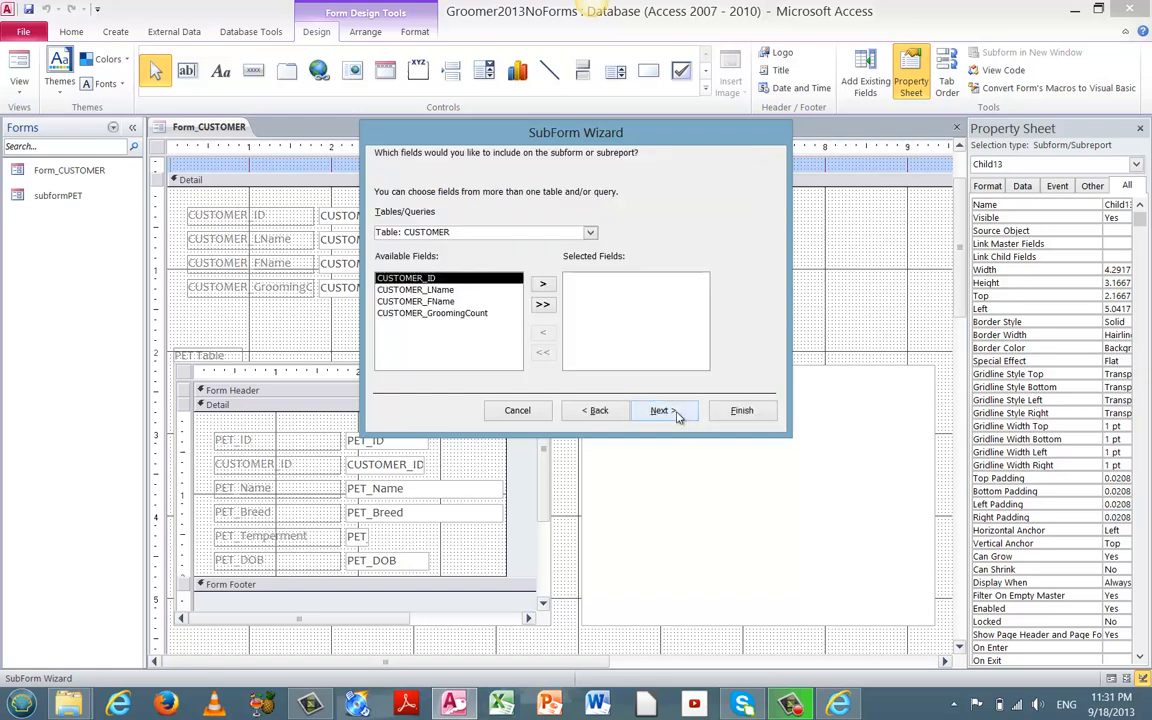
click(591, 233)
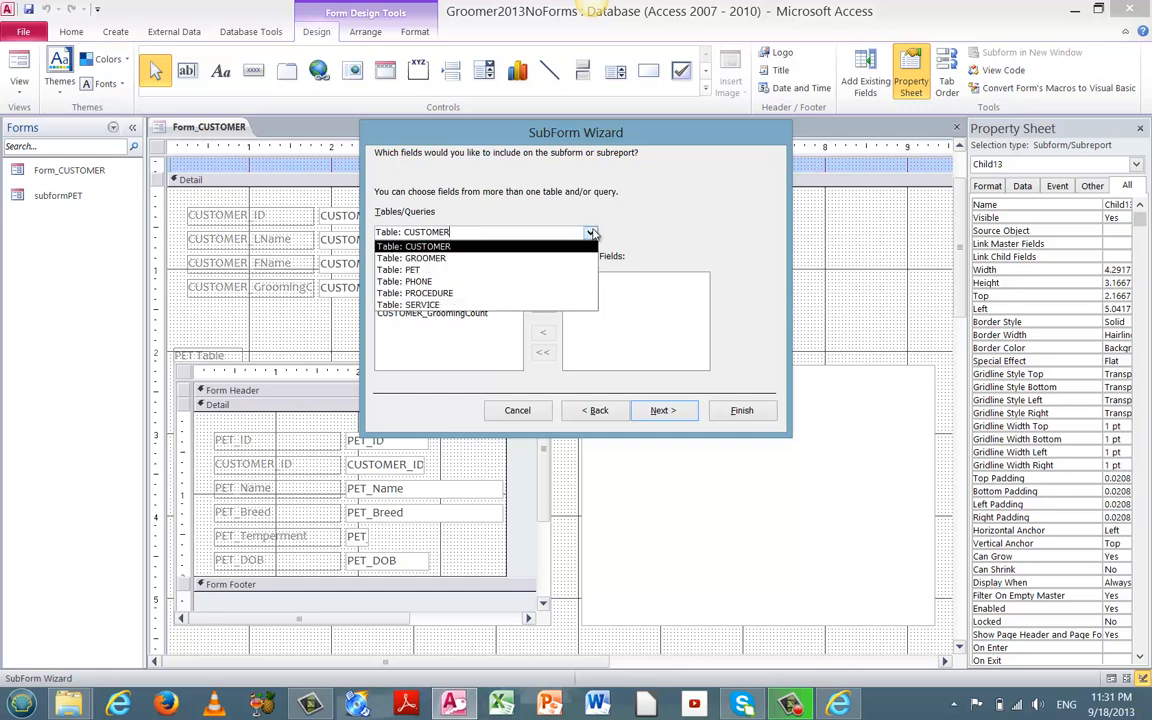
click(419, 283)
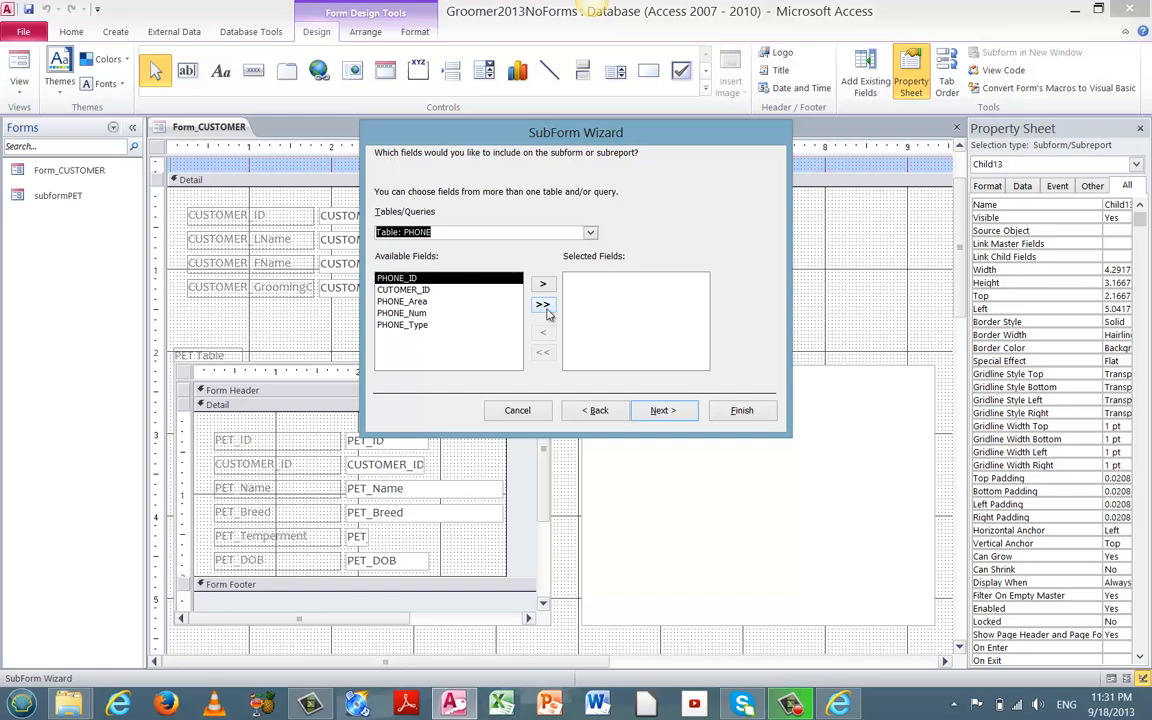
click(545, 306)
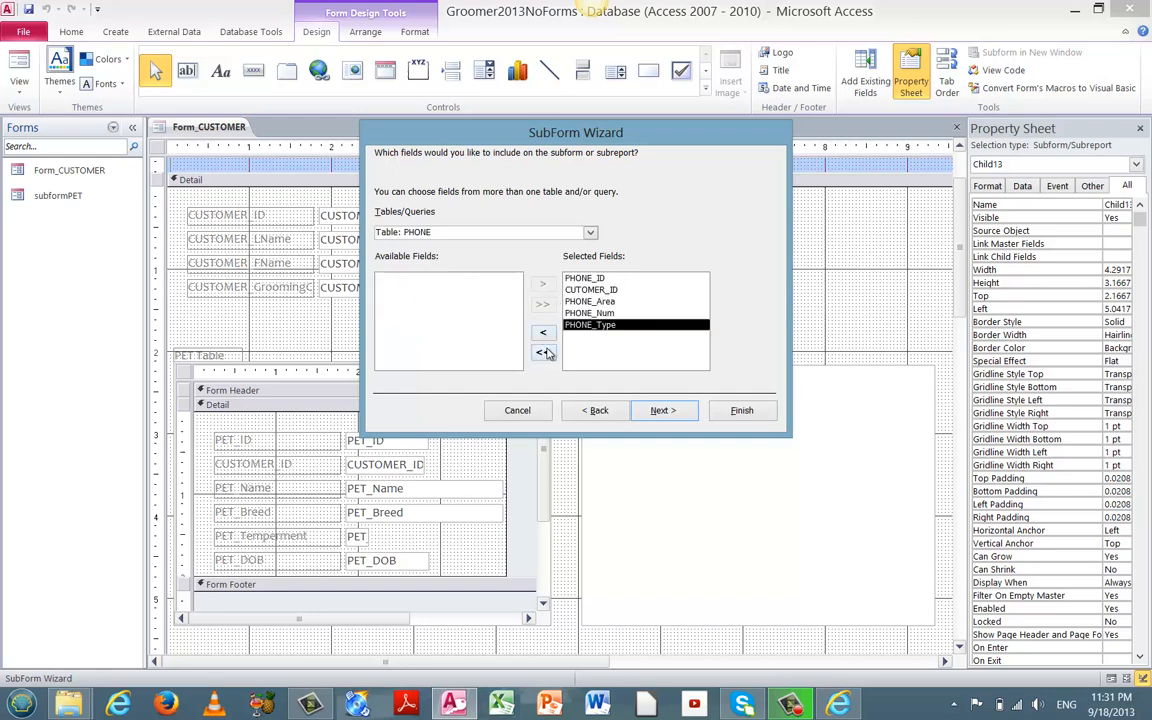
click(662, 411)
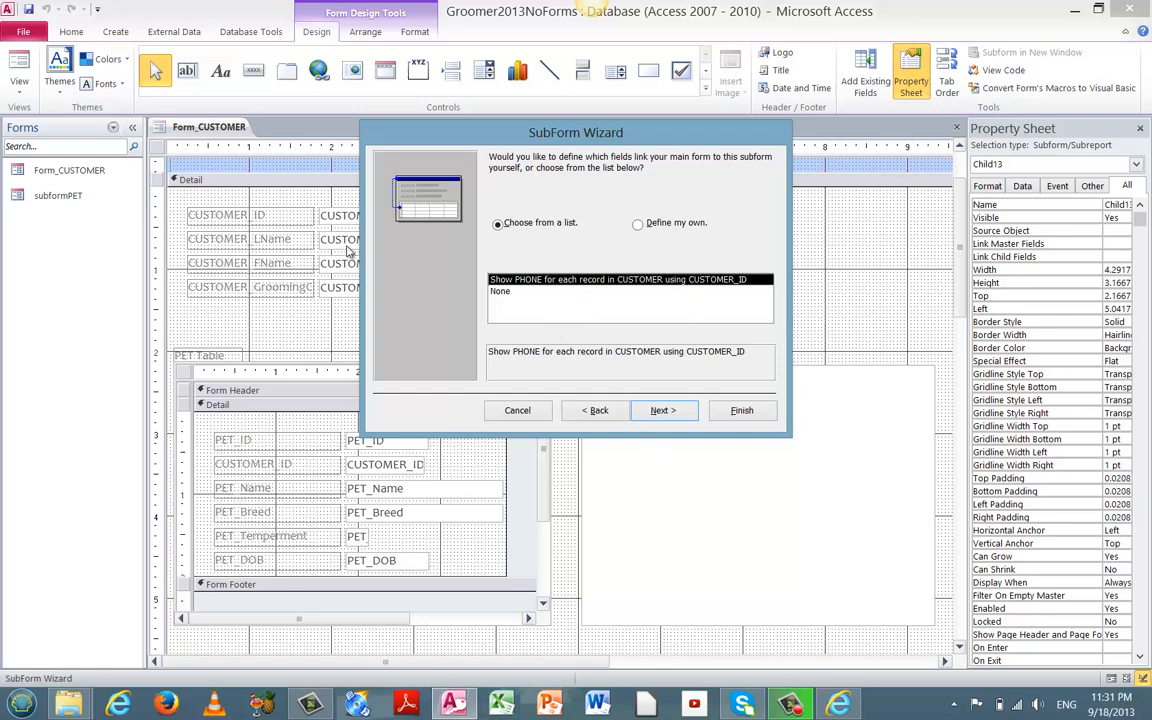
click(660, 414)
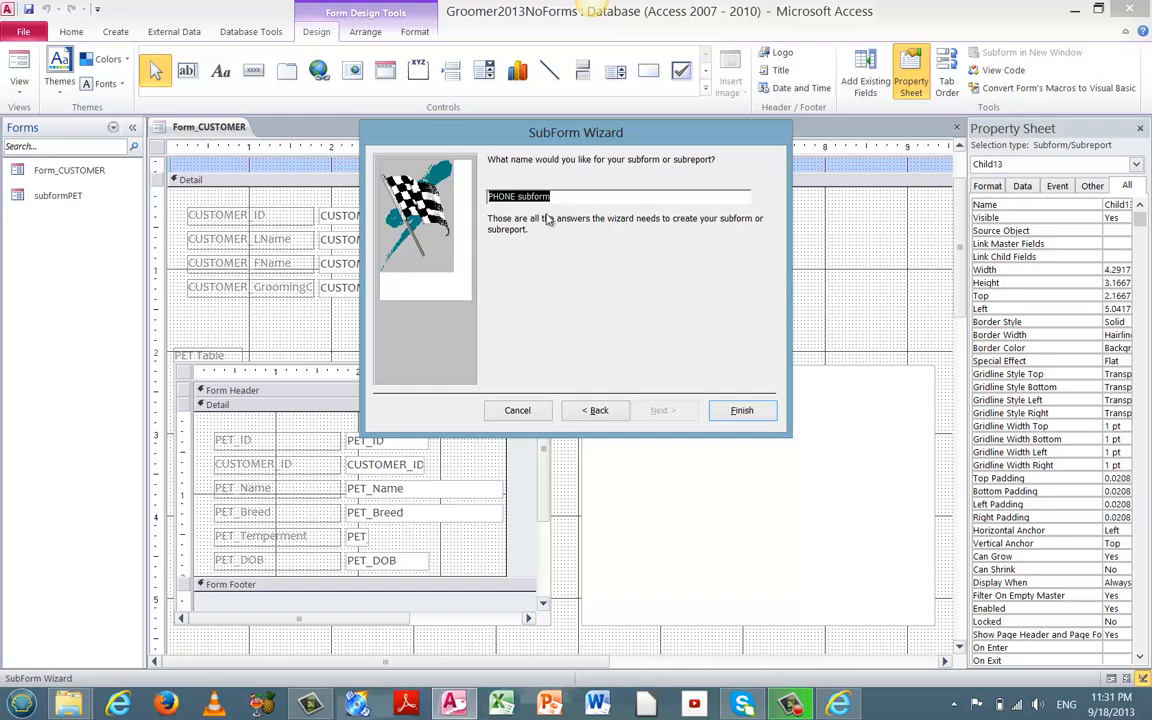
- Name the new subform subformPHONE and finish the SubForm Wizard
click(553, 195)
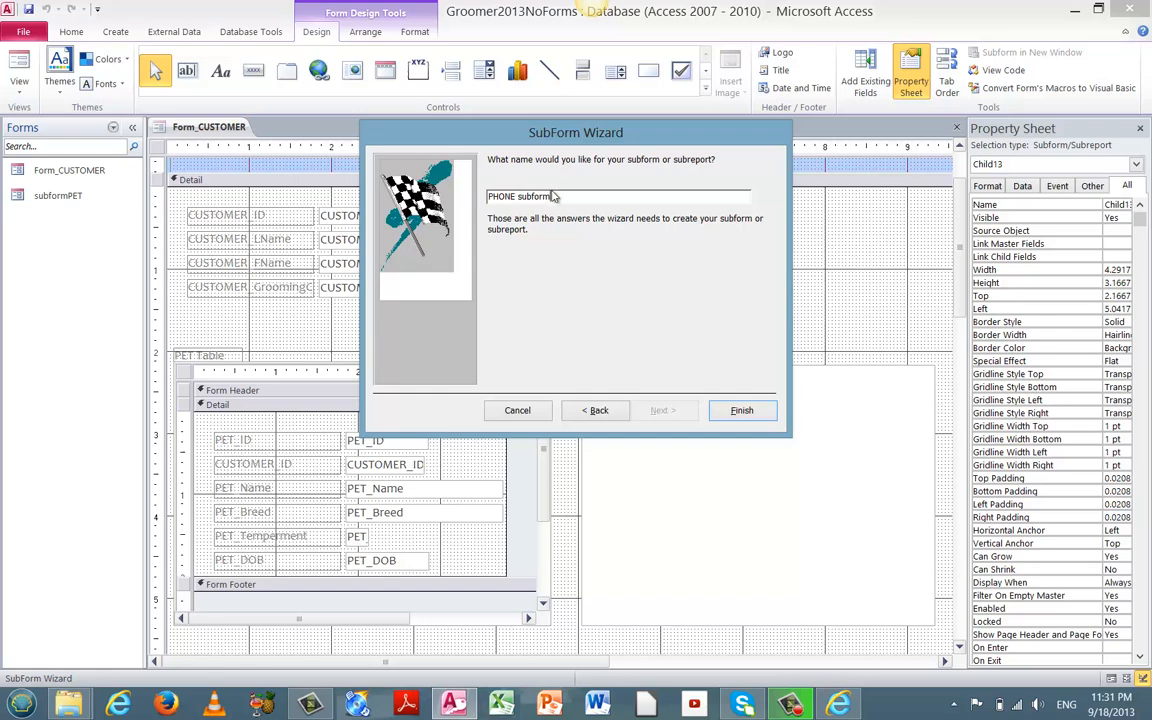
drag(553, 196, 519, 197)
key(BackSpace)
text(subform)
click(741, 411)
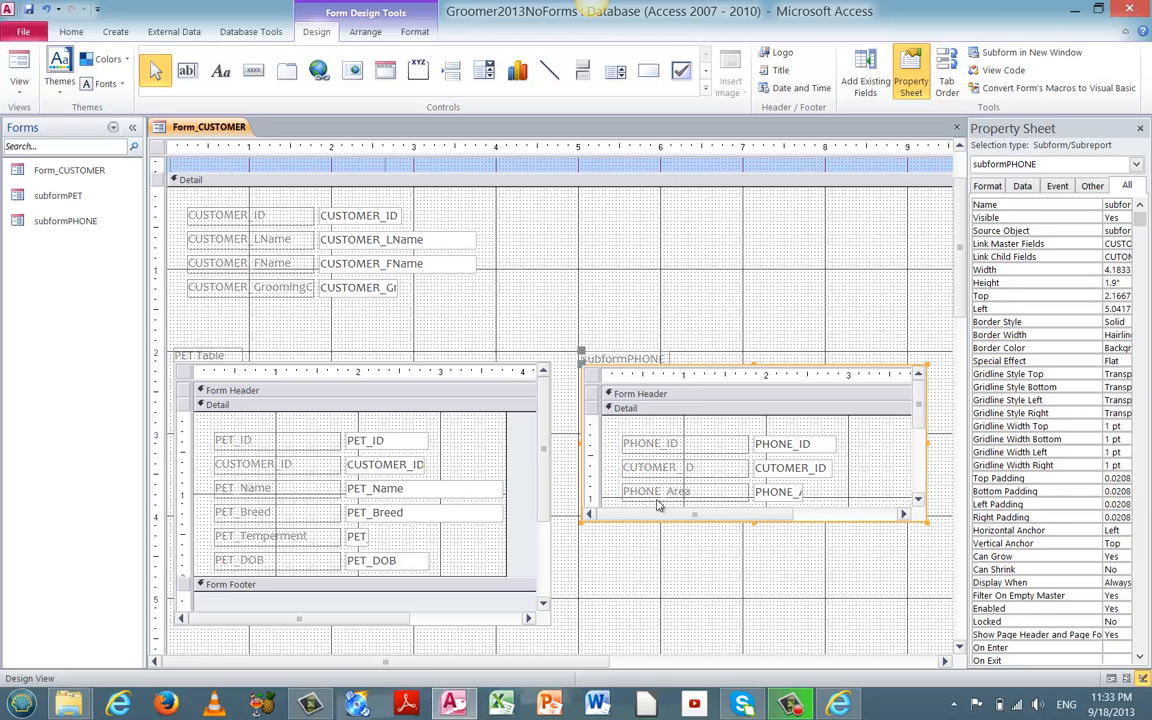
- Enlarge the subformPHONE control to about 4.21" wide and 3.125" high, level with the PET subform's lower edge
click(928, 530)
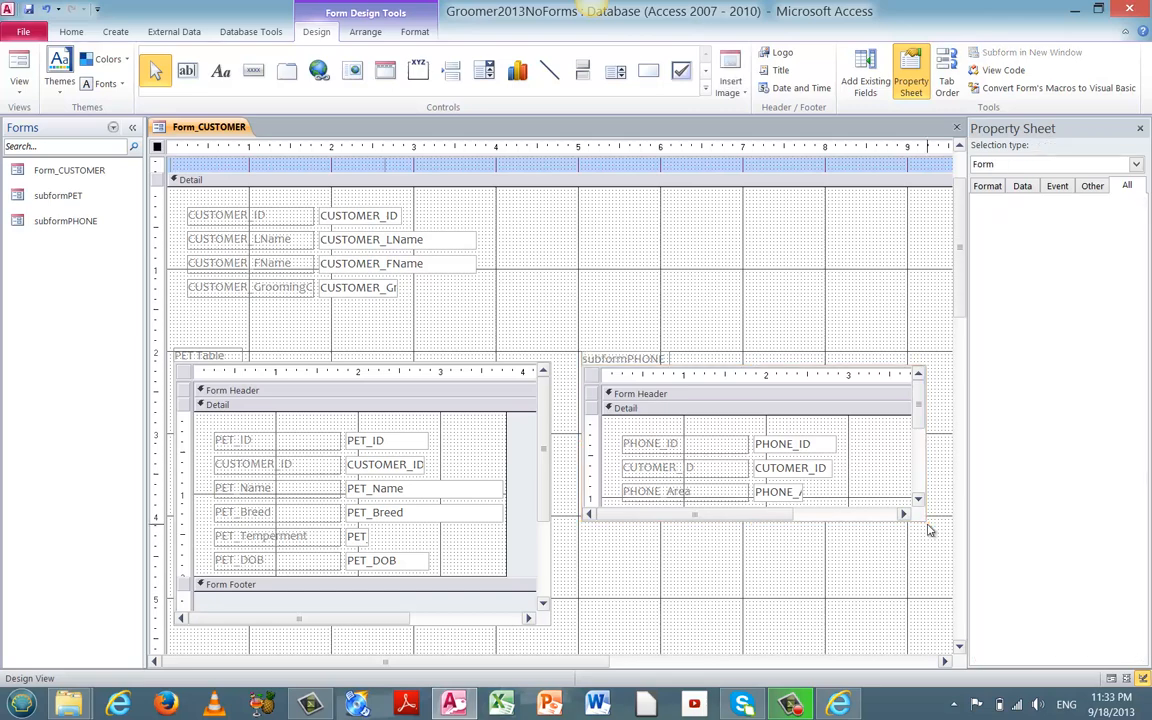
click(913, 519)
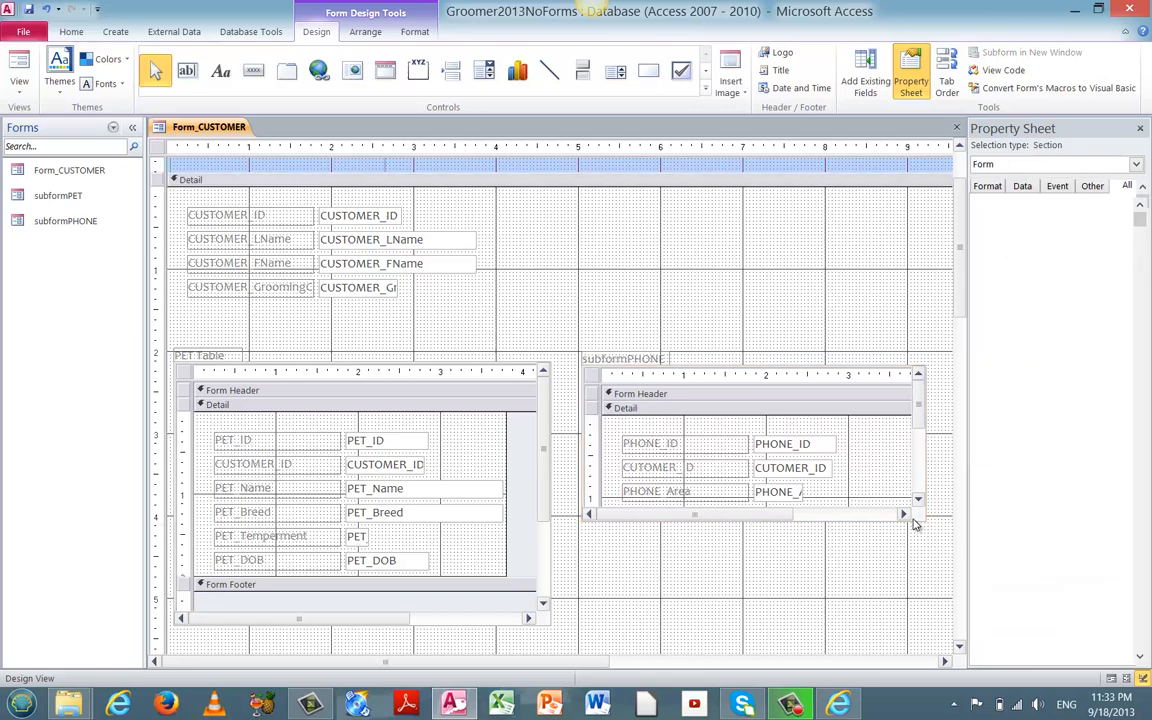
click(873, 519)
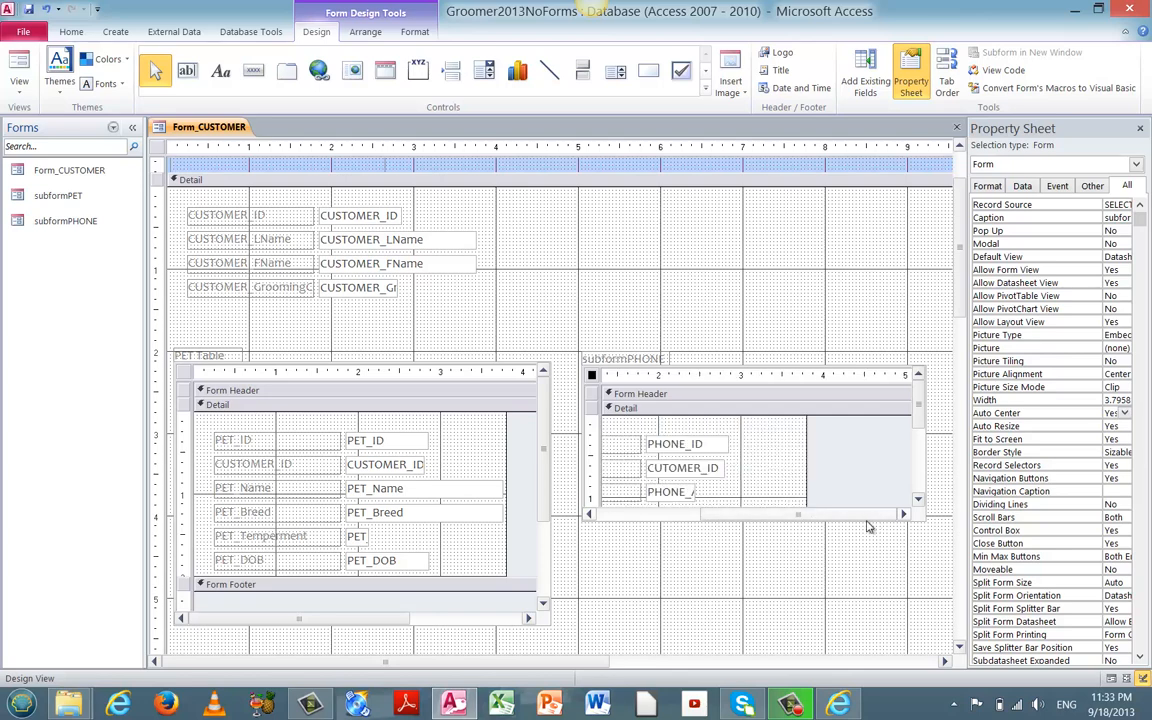
click(727, 370)
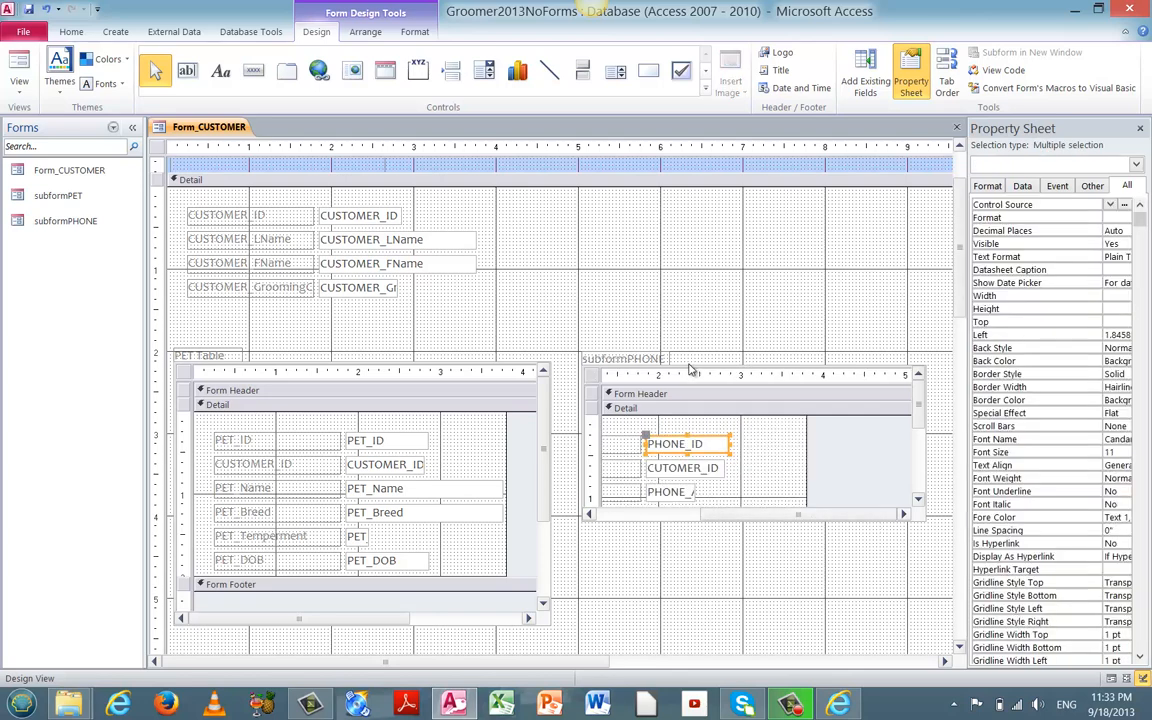
click(592, 374)
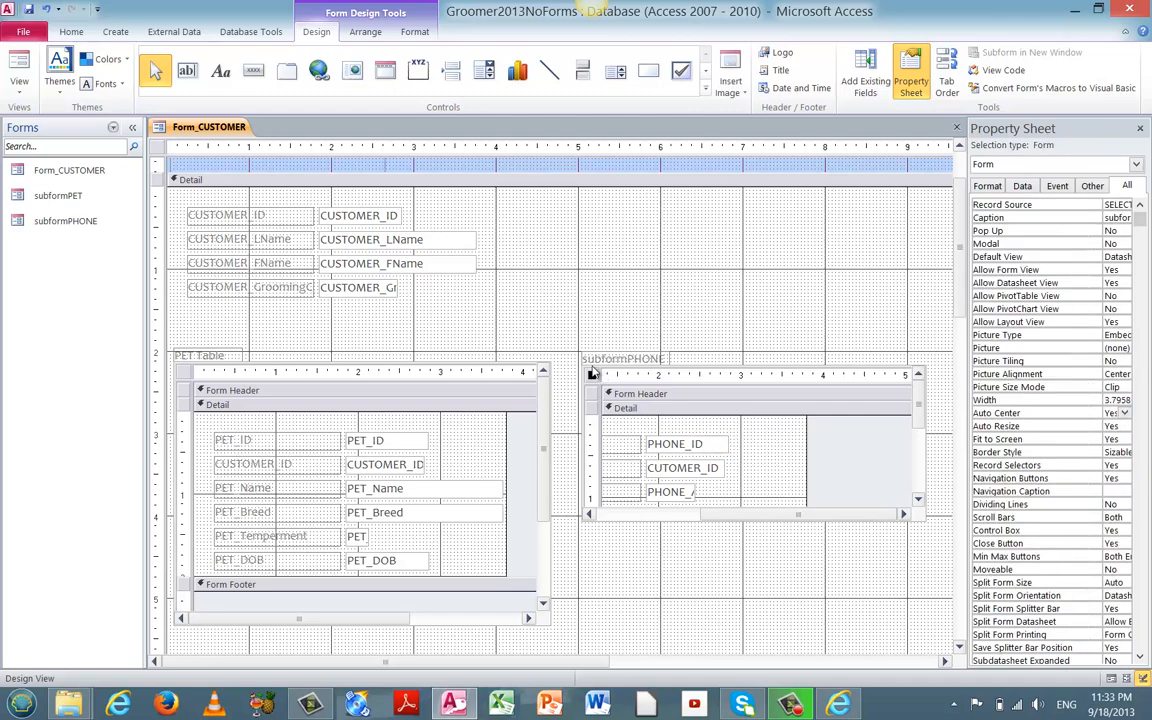
click(679, 369)
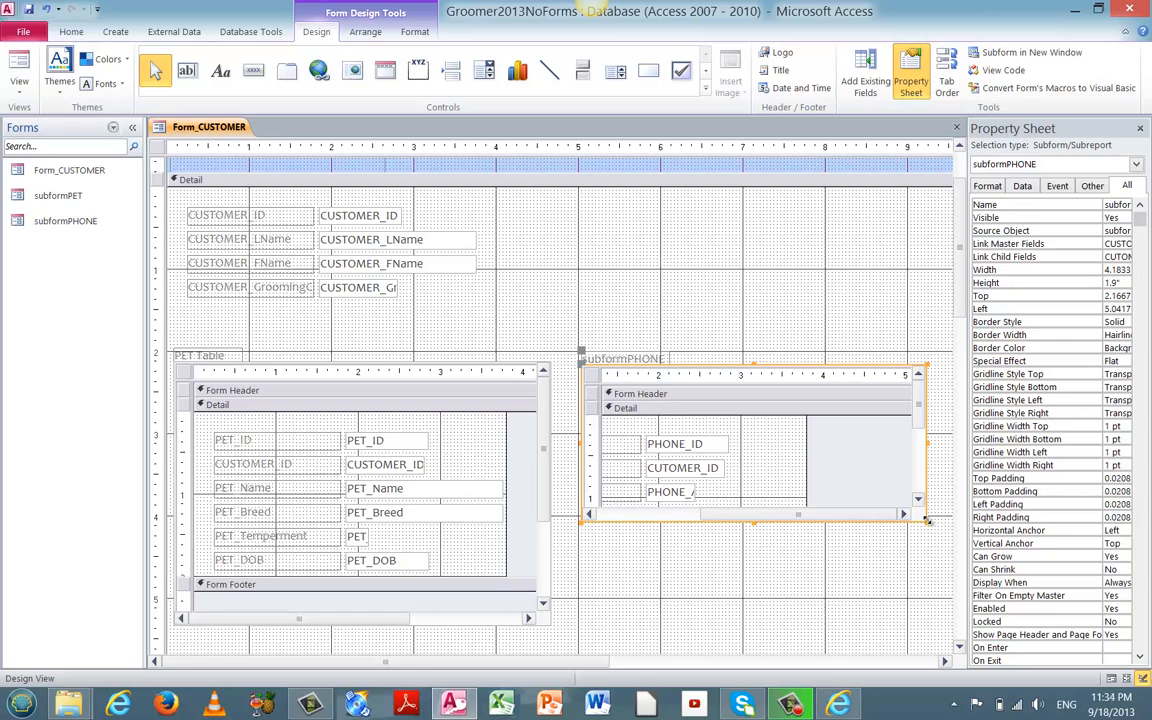
drag(928, 521, 929, 622)
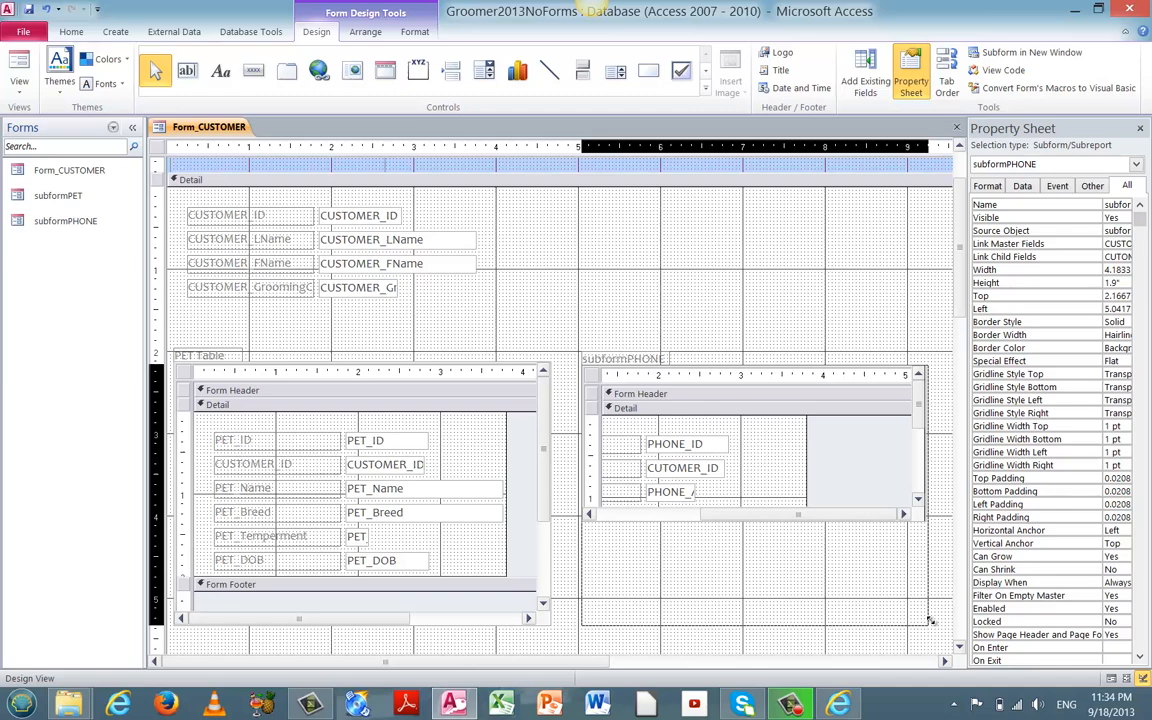
drag(930, 621, 932, 625)
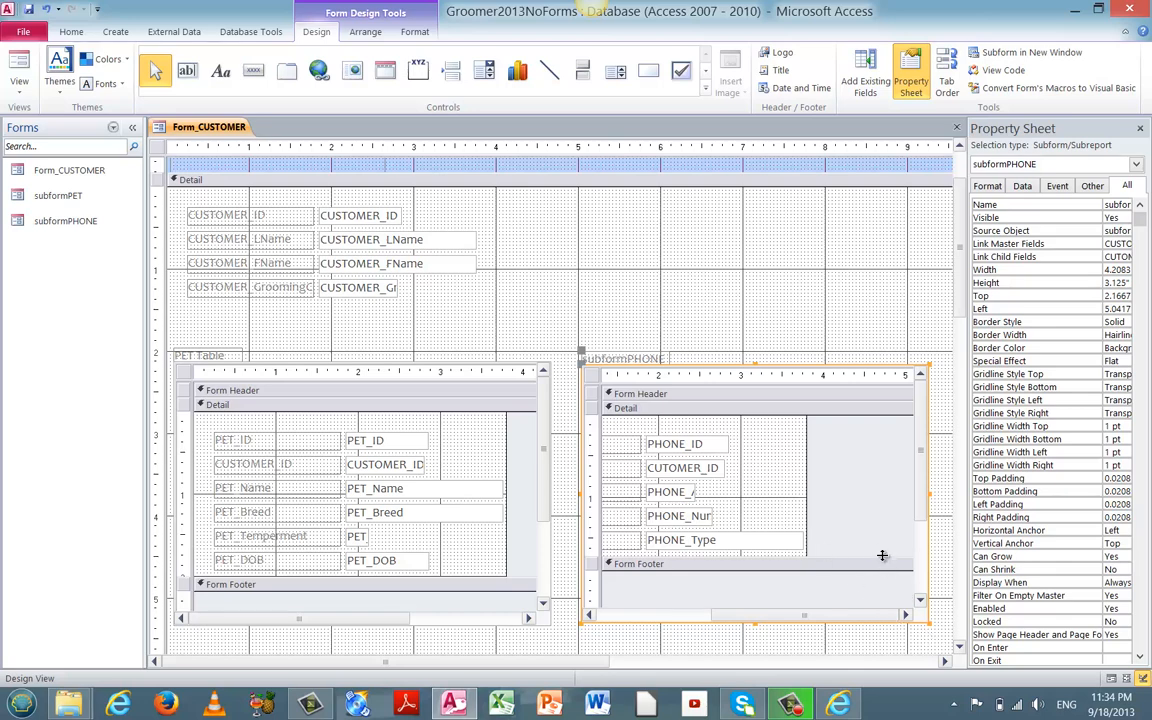
- Extend the PHONE subform's Detail section slightly below the PHONE_Type field and try to widen its design area
drag(882, 555, 887, 575)
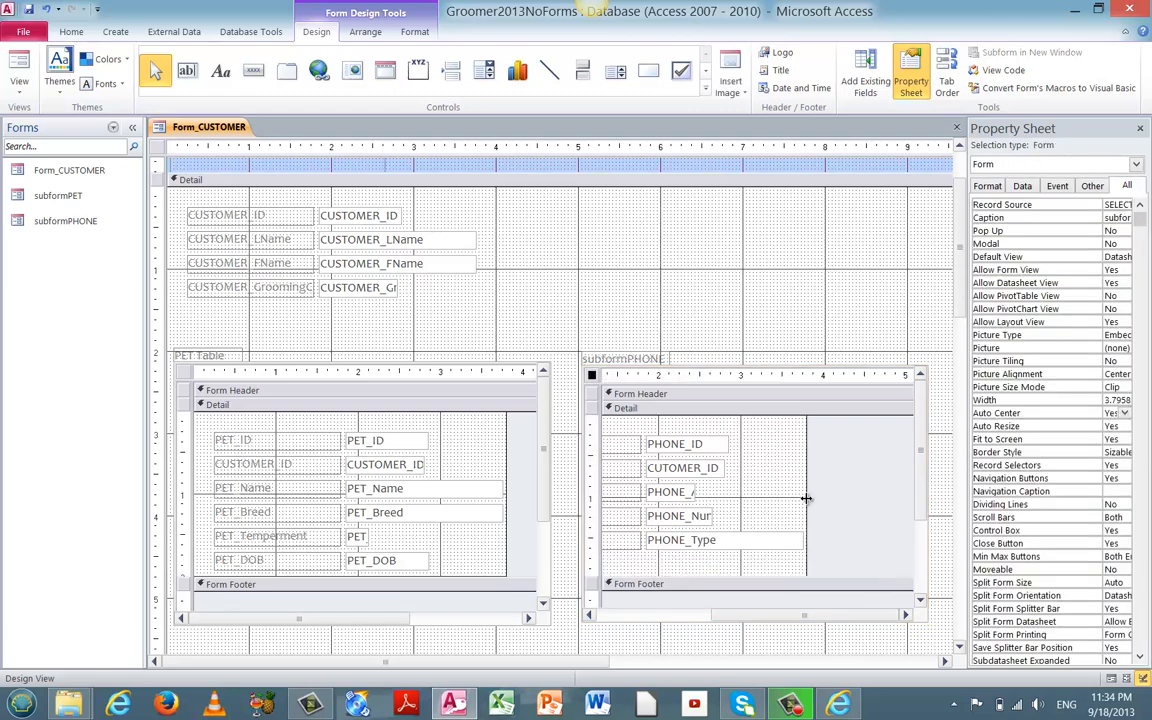
drag(808, 498, 918, 501)
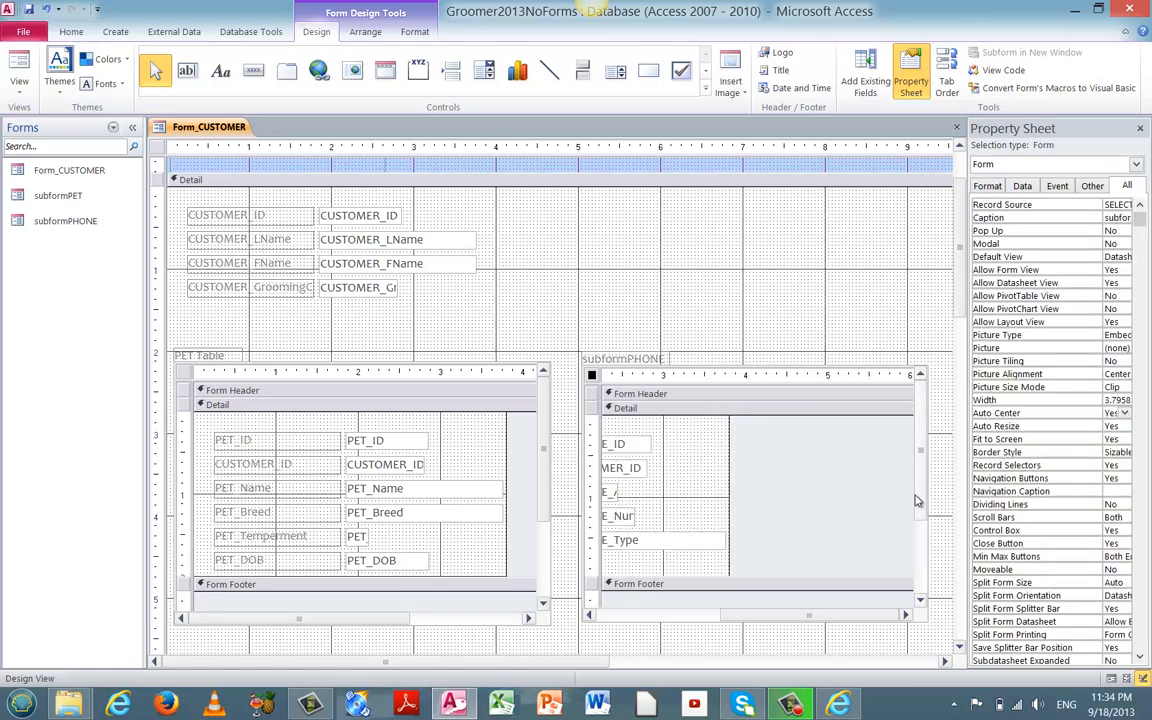
drag(748, 616, 684, 616)
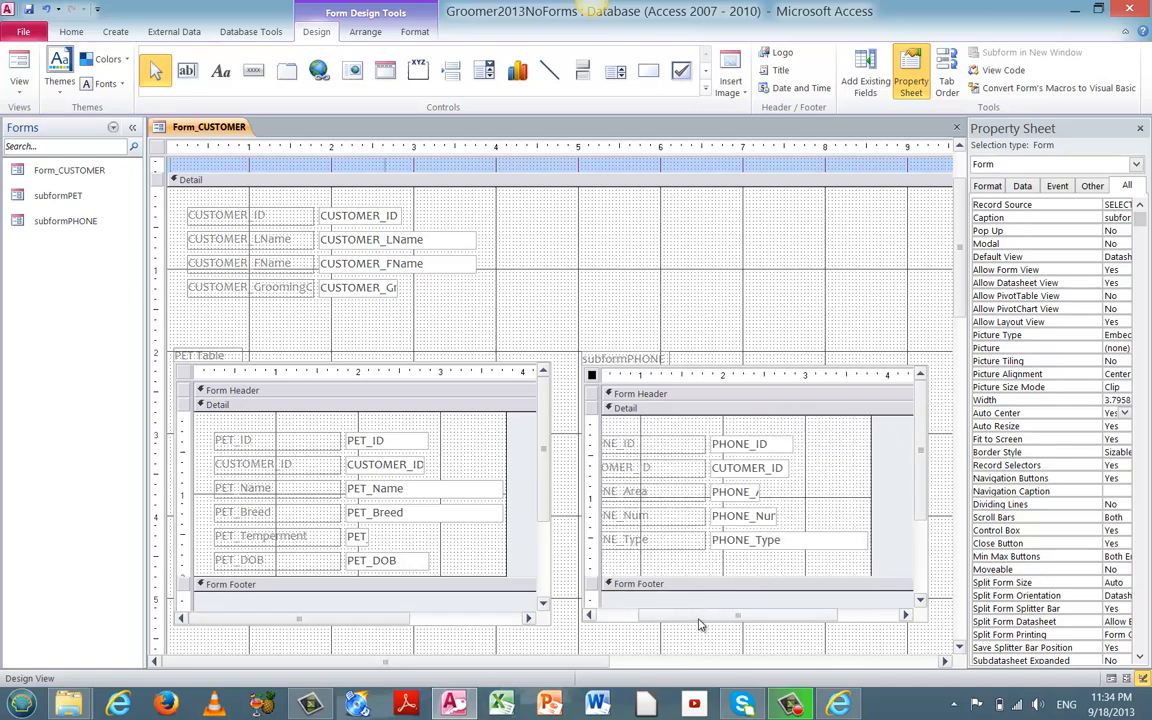
drag(700, 624, 653, 622)
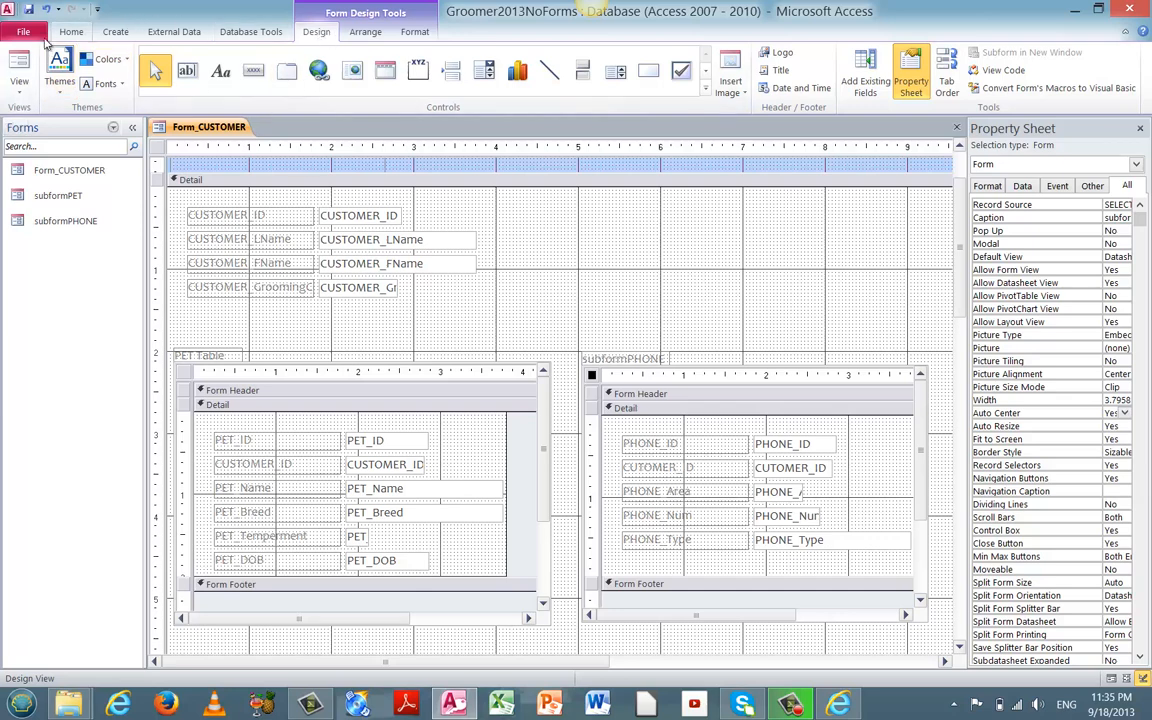
- Switch Form_CUSTOMER to Form View and start a new customer record
click(20, 87)
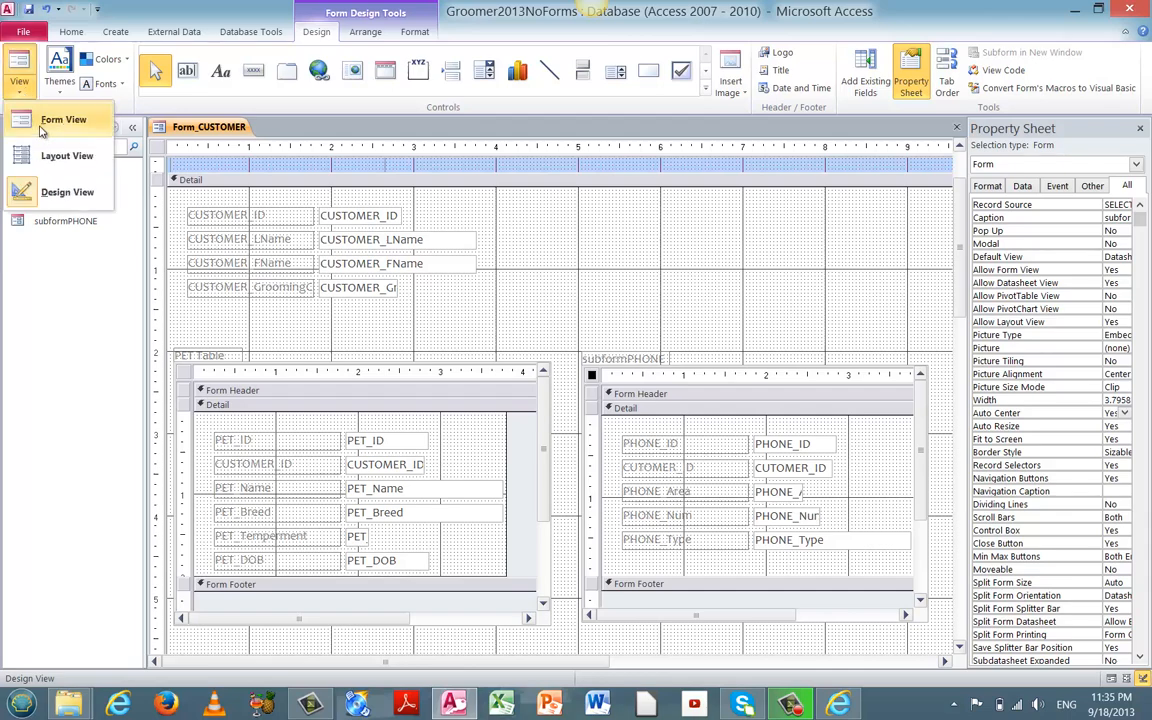
click(42, 125)
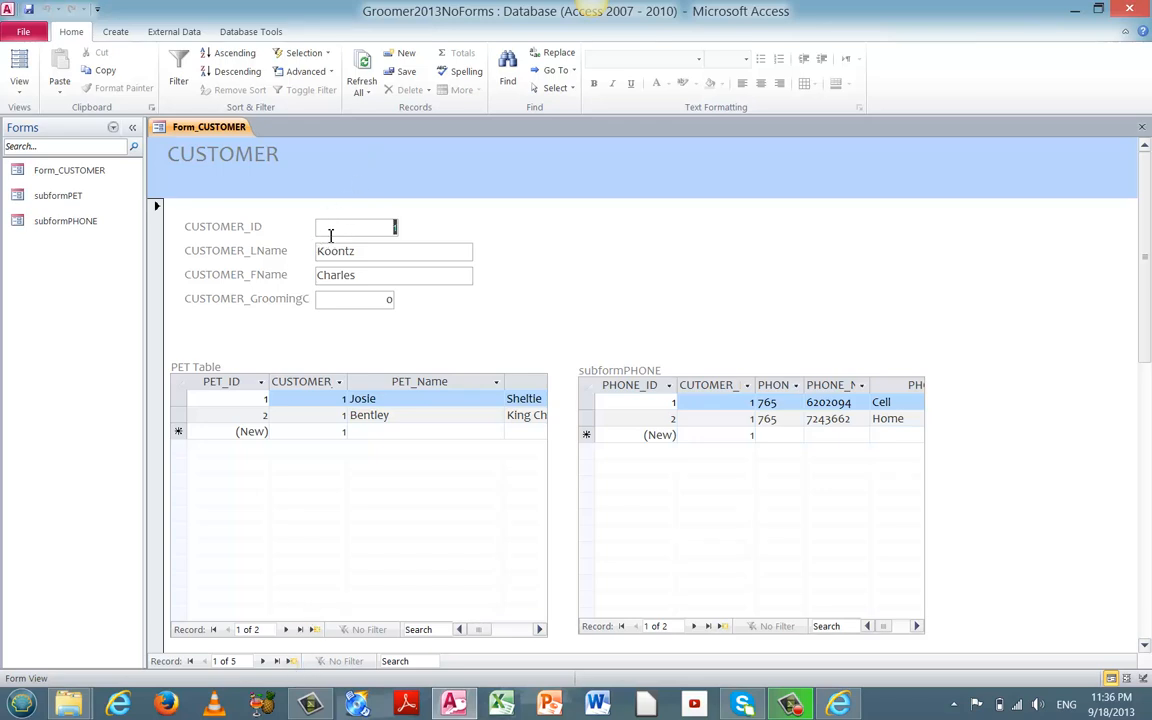
click(291, 662)
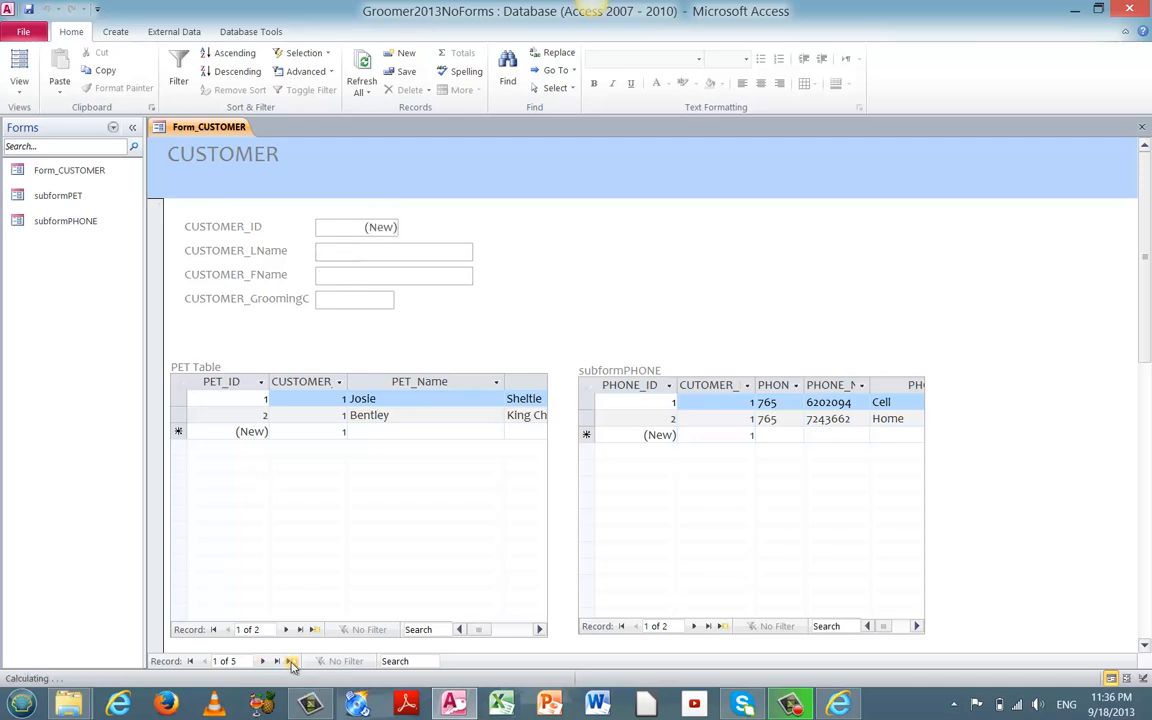
- Enter the new customer's last name and first name in CUSTOMER_LName and CUSTOMER_FName
click(329, 253)
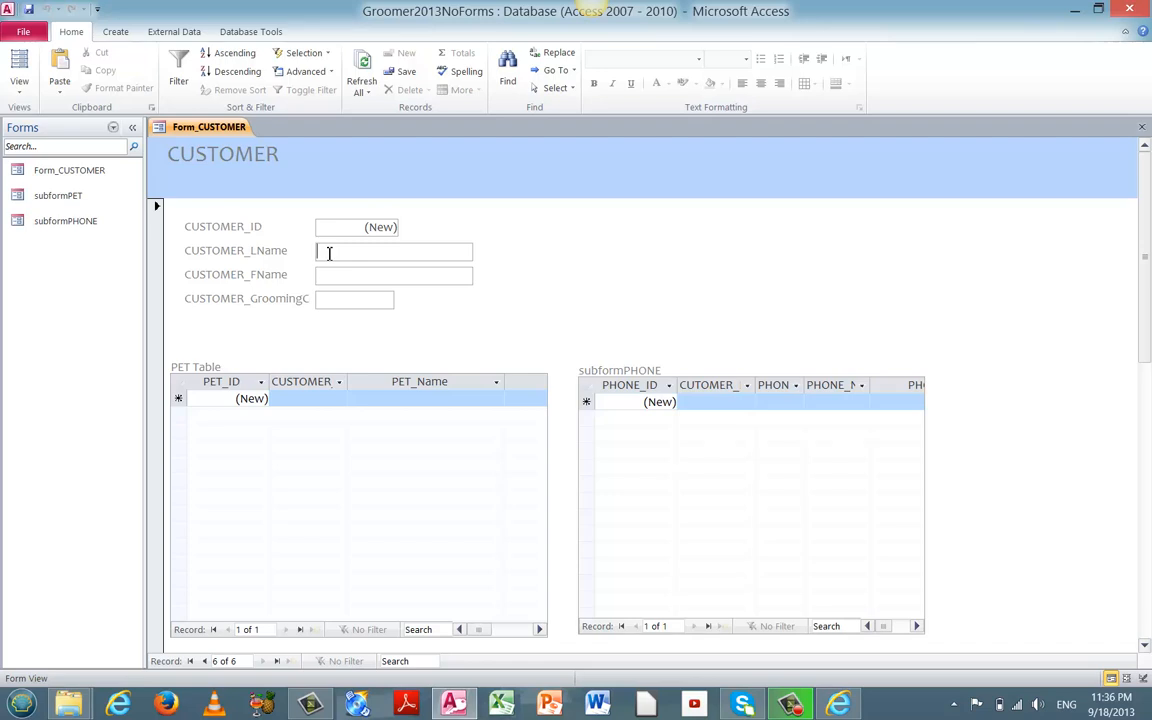
text(S)
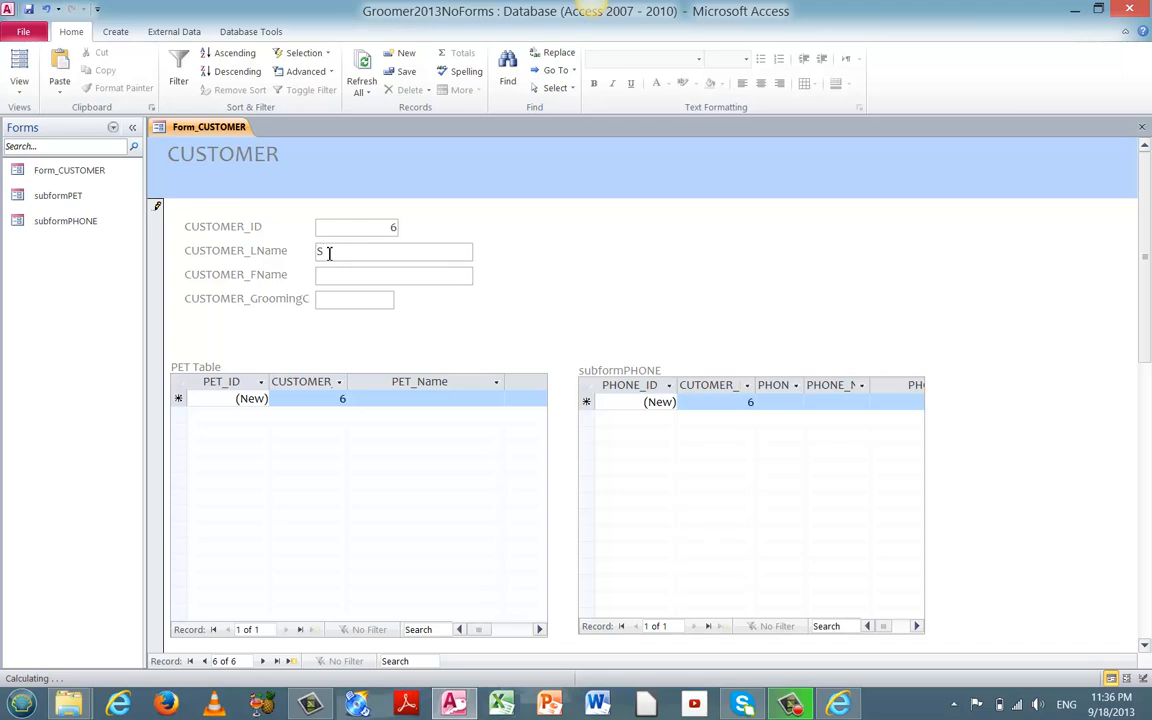
text(imoe)
click(339, 278)
text(Jane)
- Add a pet named Fluffy with the breed Calico to the customer's PET subform
click(402, 400)
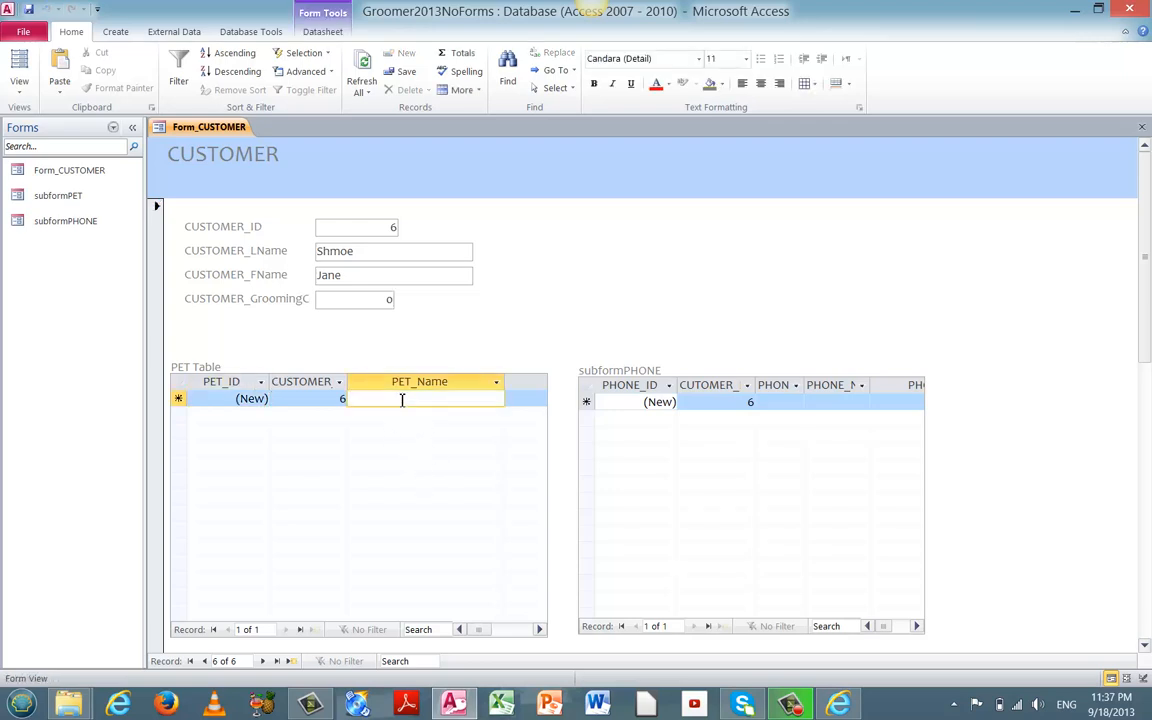
text(F)
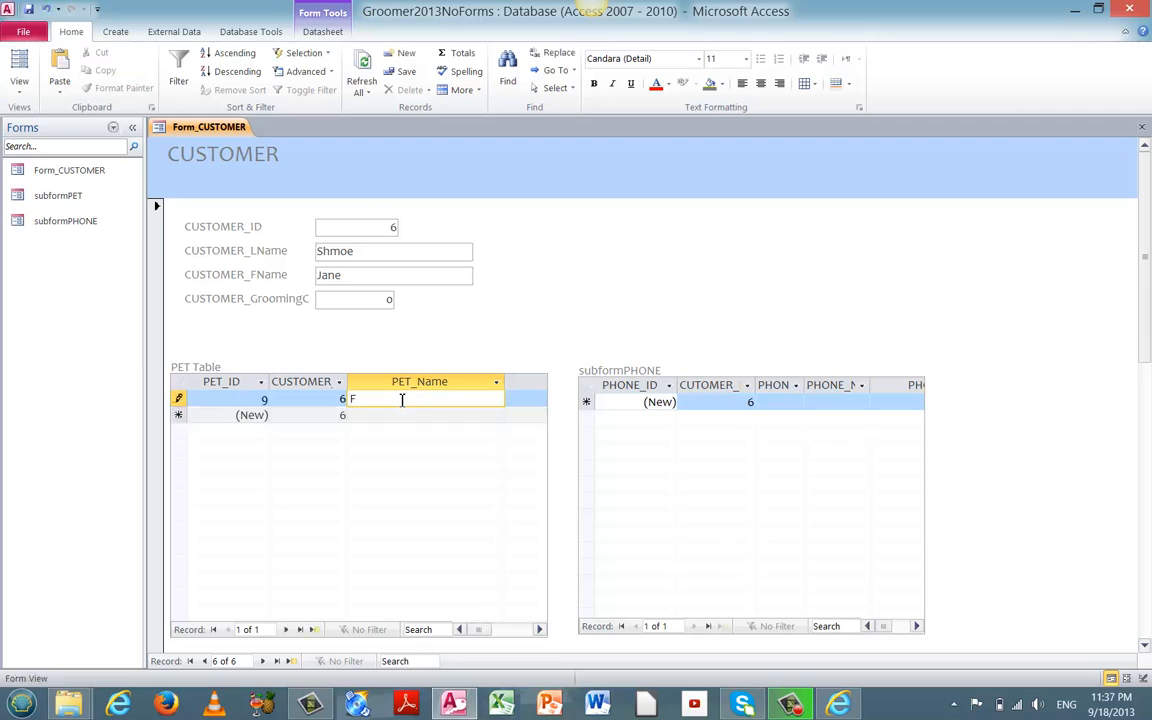
text(luffy)
key(Tab)
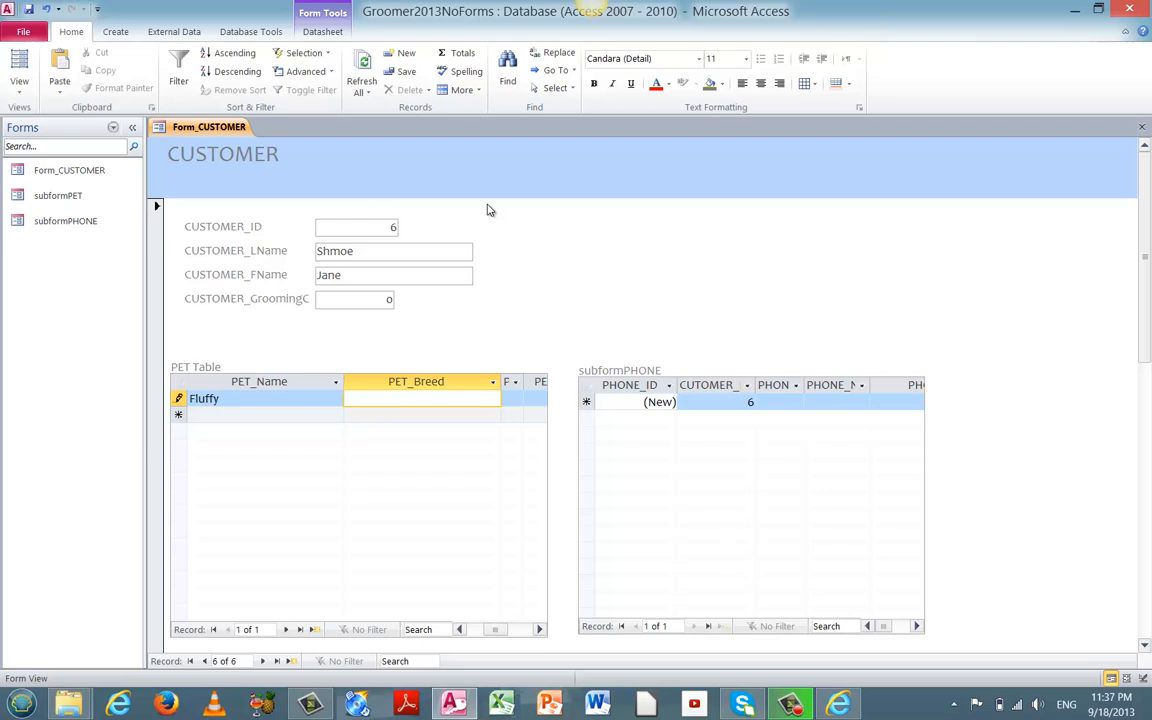
text(Fe)
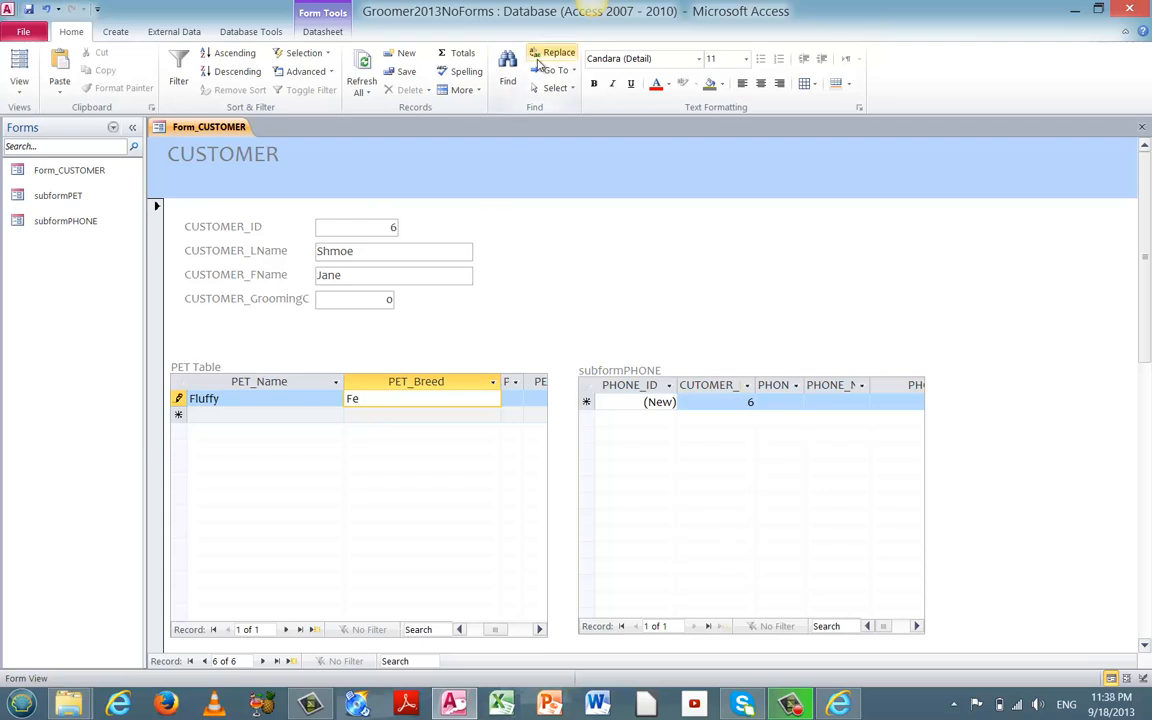
key(BackSpace)
key(BackSpace)
text(Calico)
key(Tab)
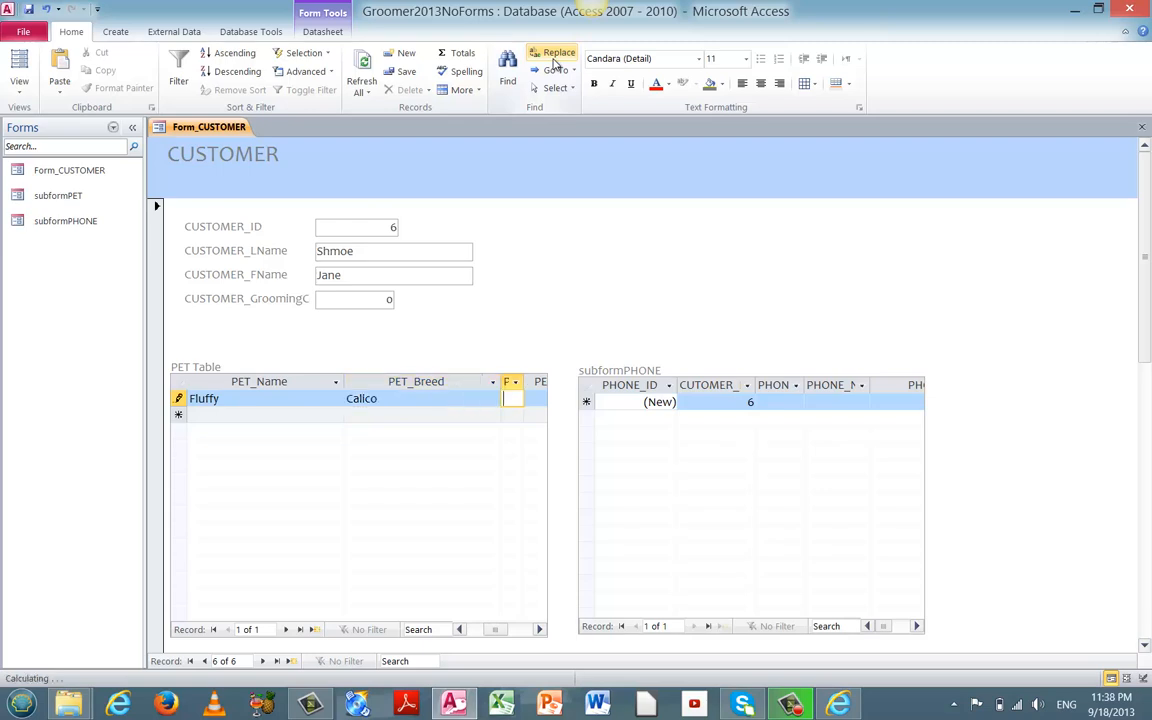
- Widen the narrow PET_Temperment column in the PET subform until most of its heading is readable
click(518, 384)
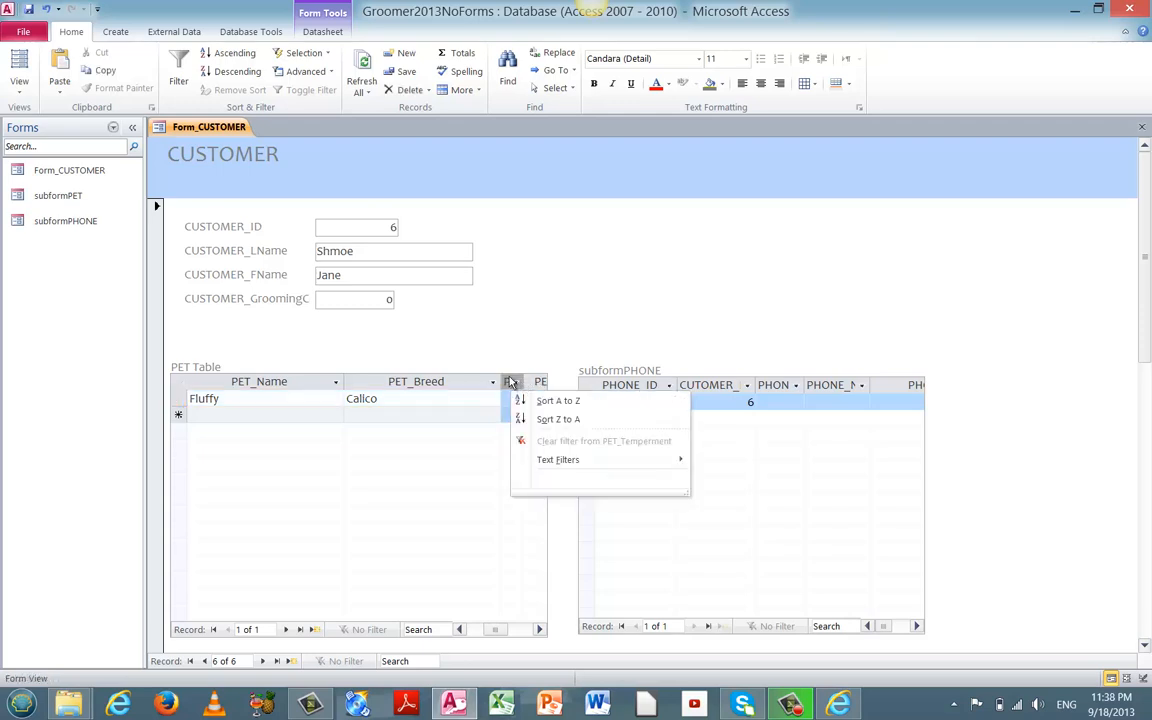
click(511, 382)
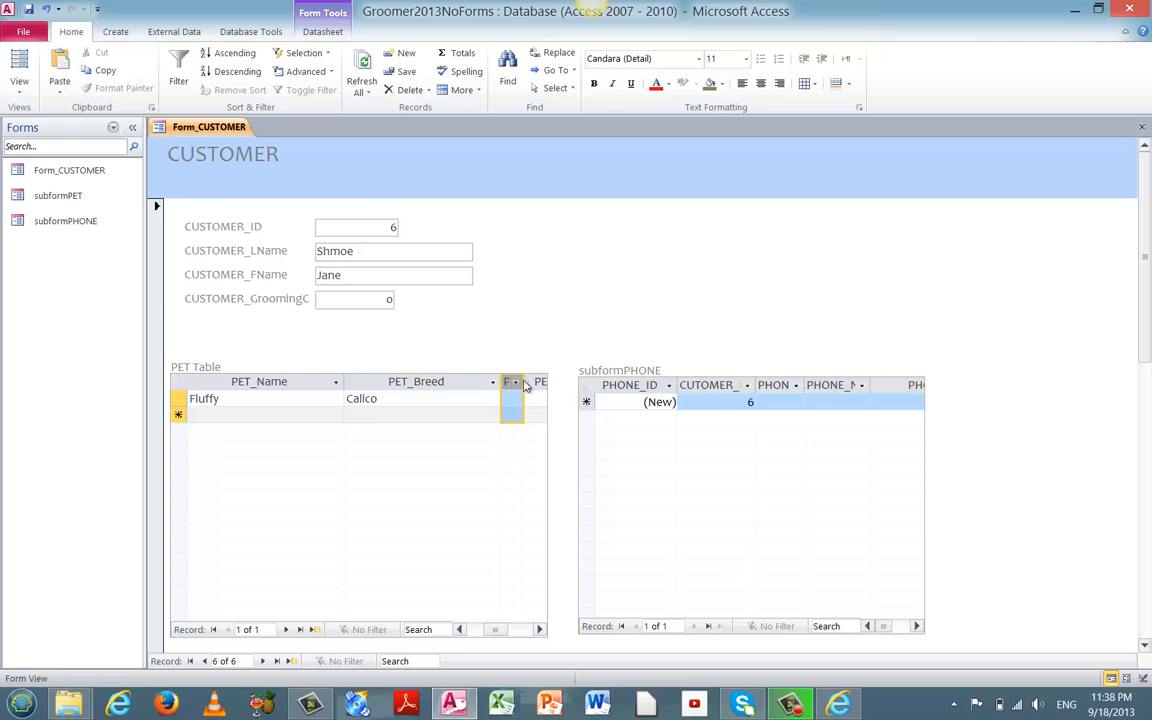
click(521, 383)
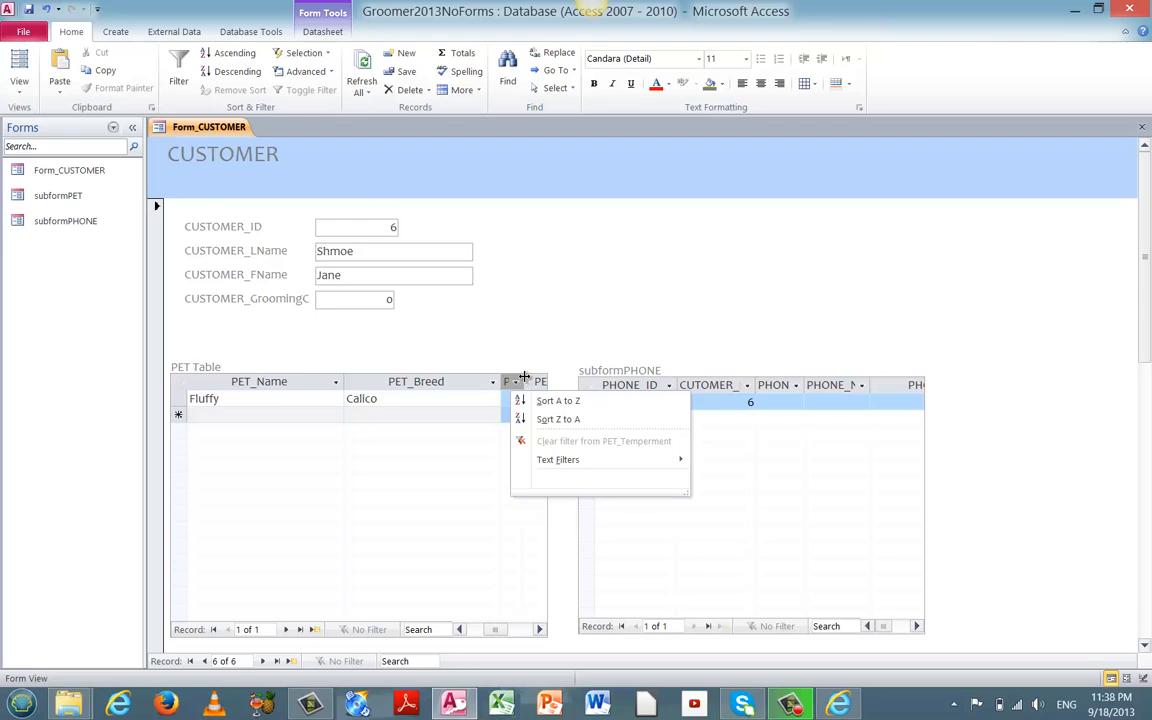
click(524, 378)
drag(524, 378, 543, 378)
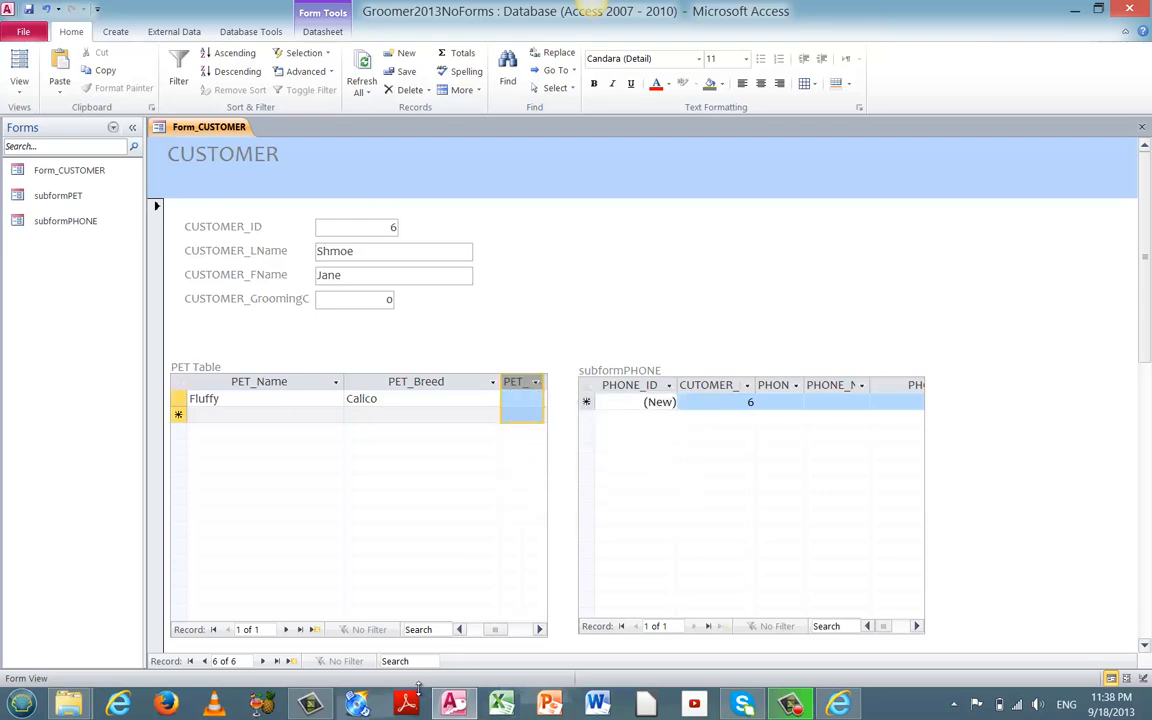
drag(497, 630, 506, 628)
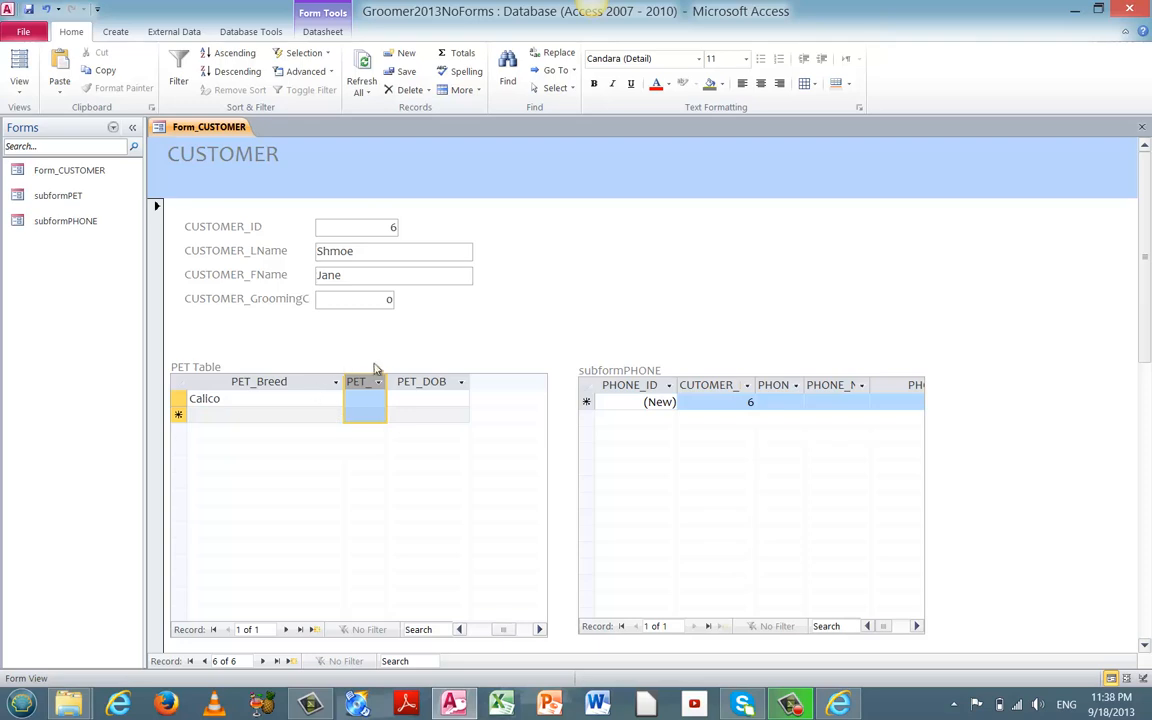
drag(386, 382, 438, 386)
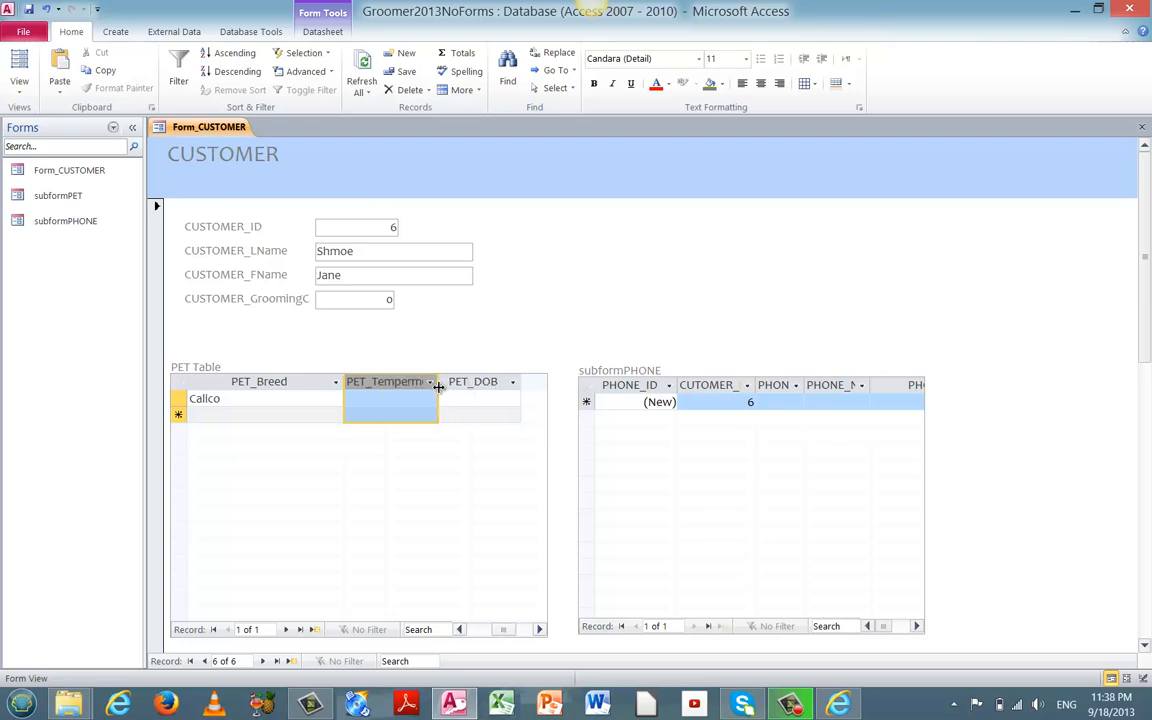
- Set Fluffy's temperament to B and fill in the pet's date of birth in PET_DOB
click(373, 399)
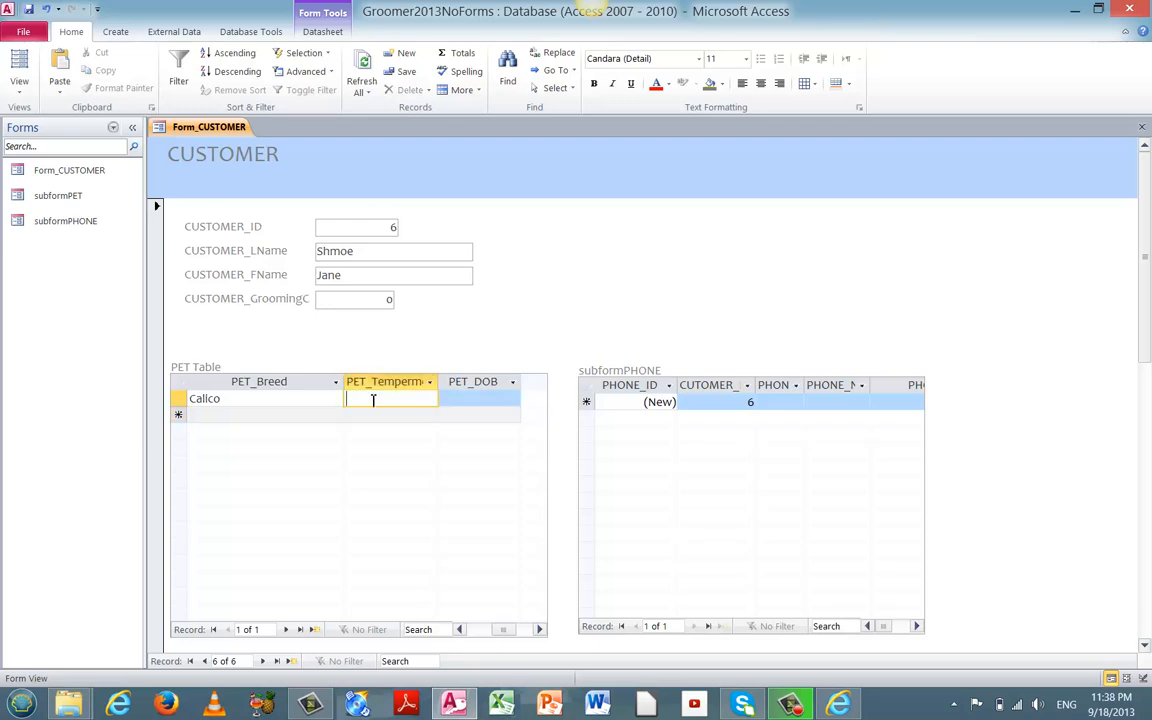
text(B)
click(481, 399)
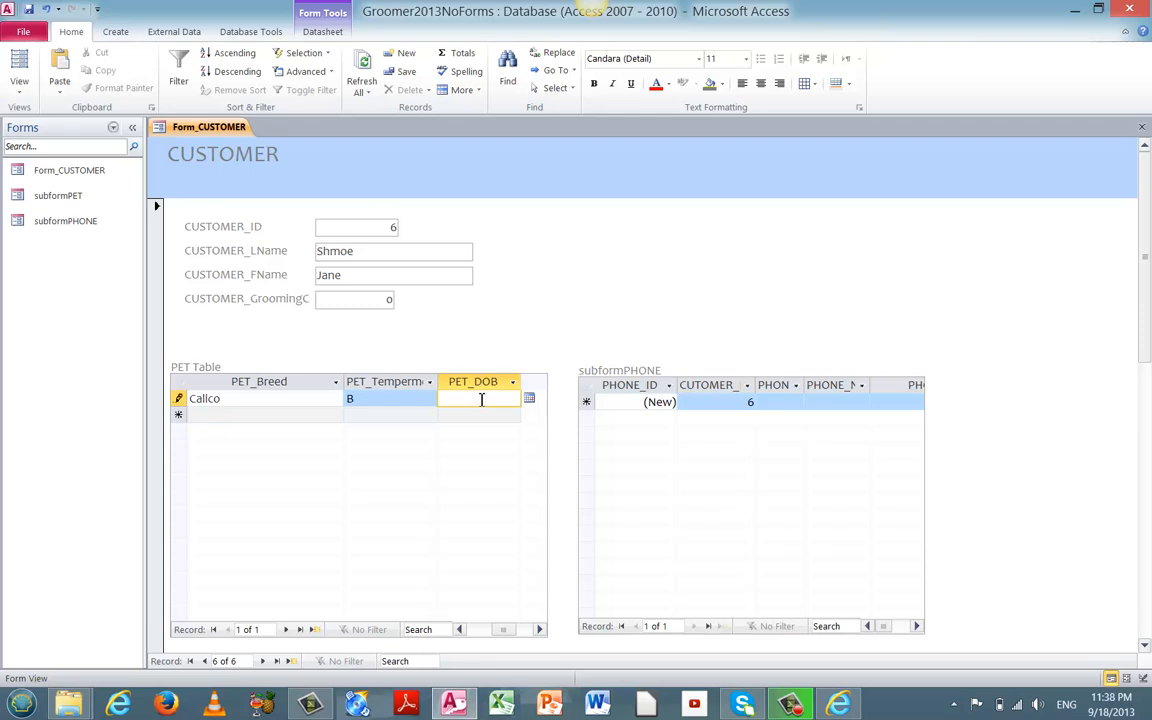
text(1/1/1900)
- Widen the PHONE_Area column and add the customer's area code and phone number with type Work in the PHONE subform
drag(806, 384, 851, 384)
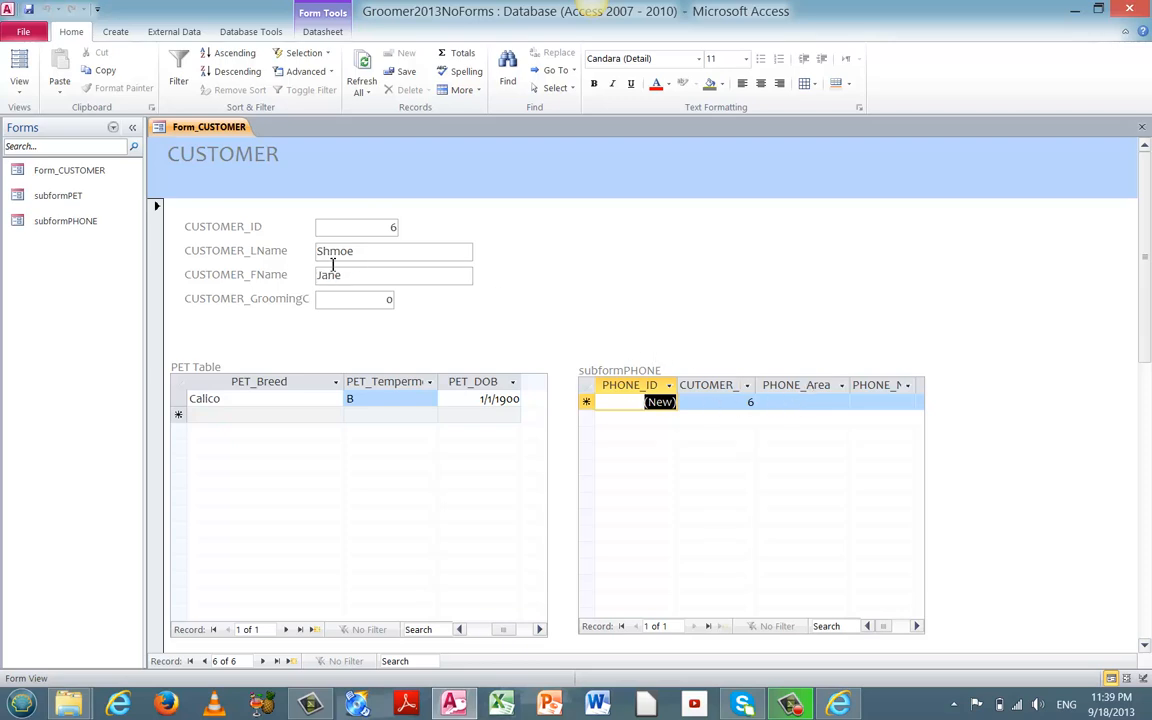
click(787, 401)
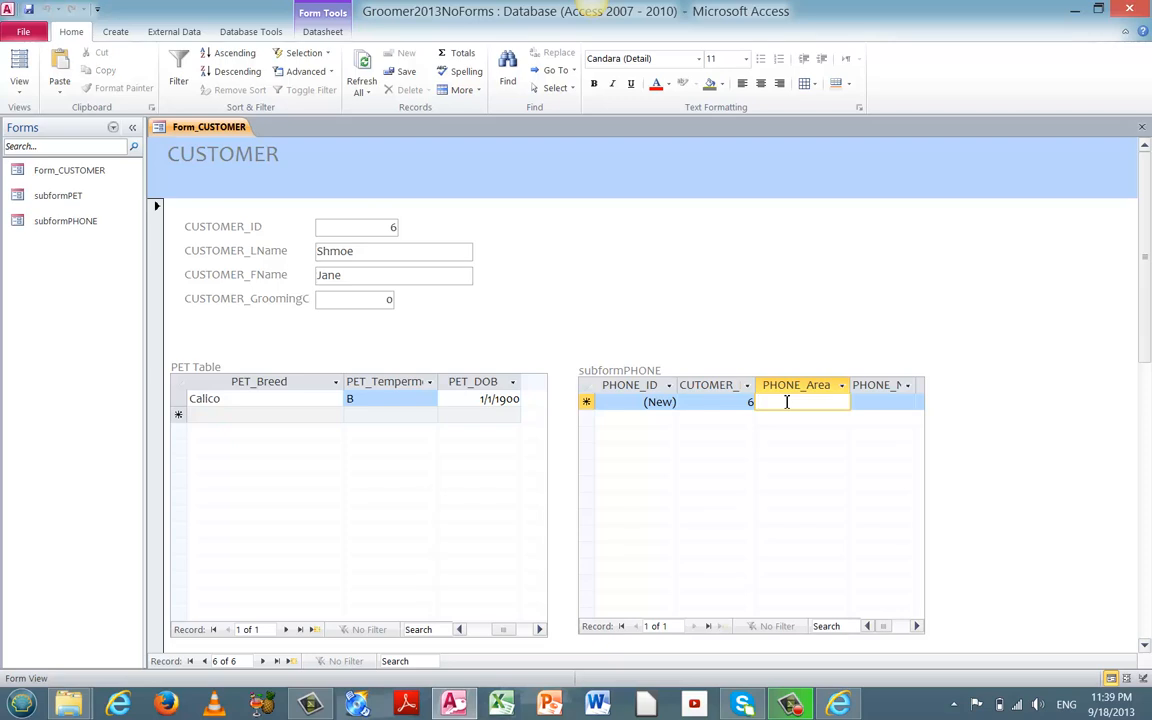
text(765)
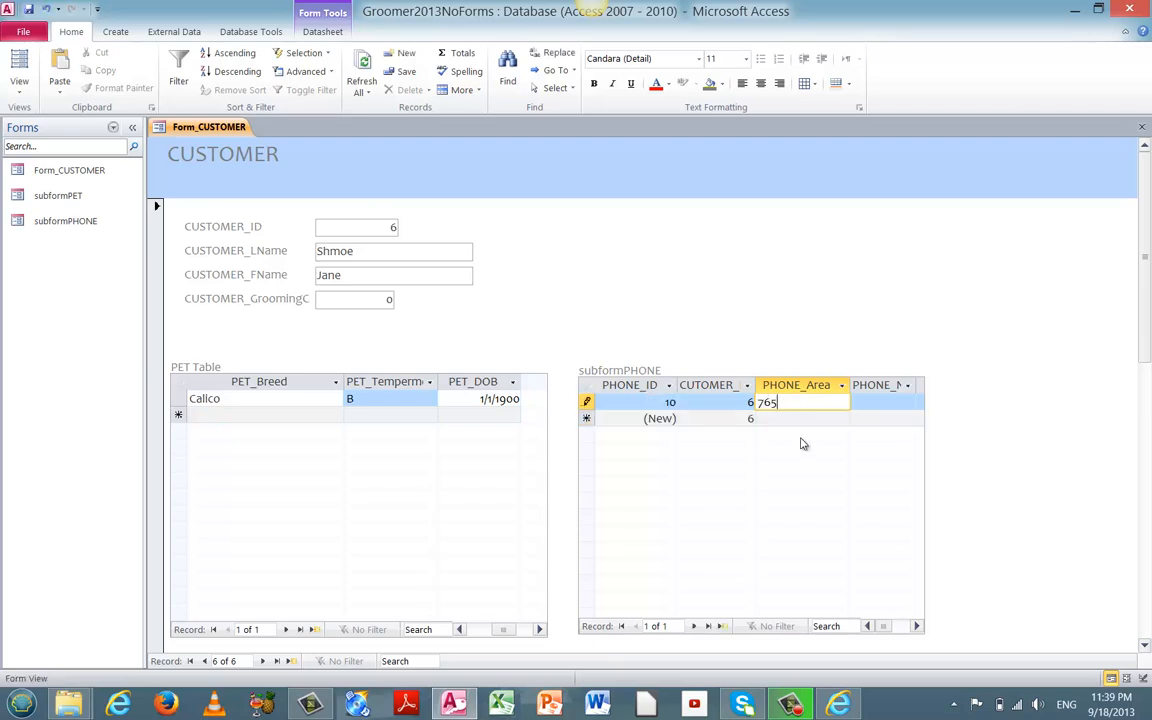
key(Tab)
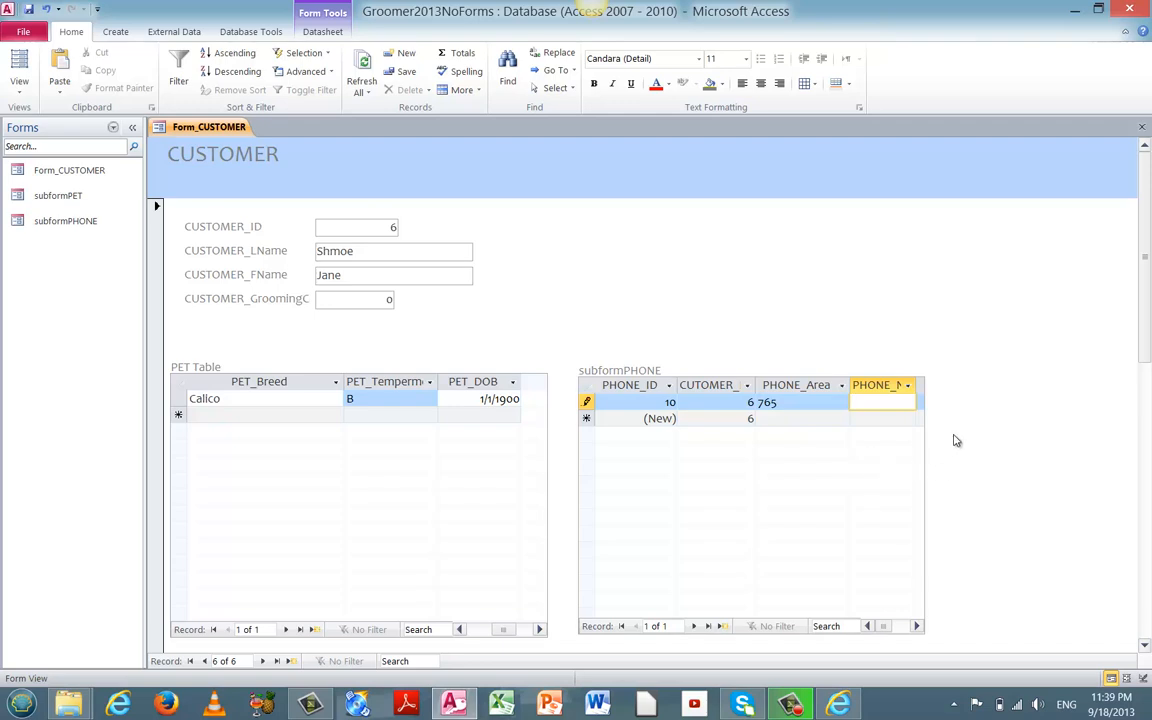
click(918, 385)
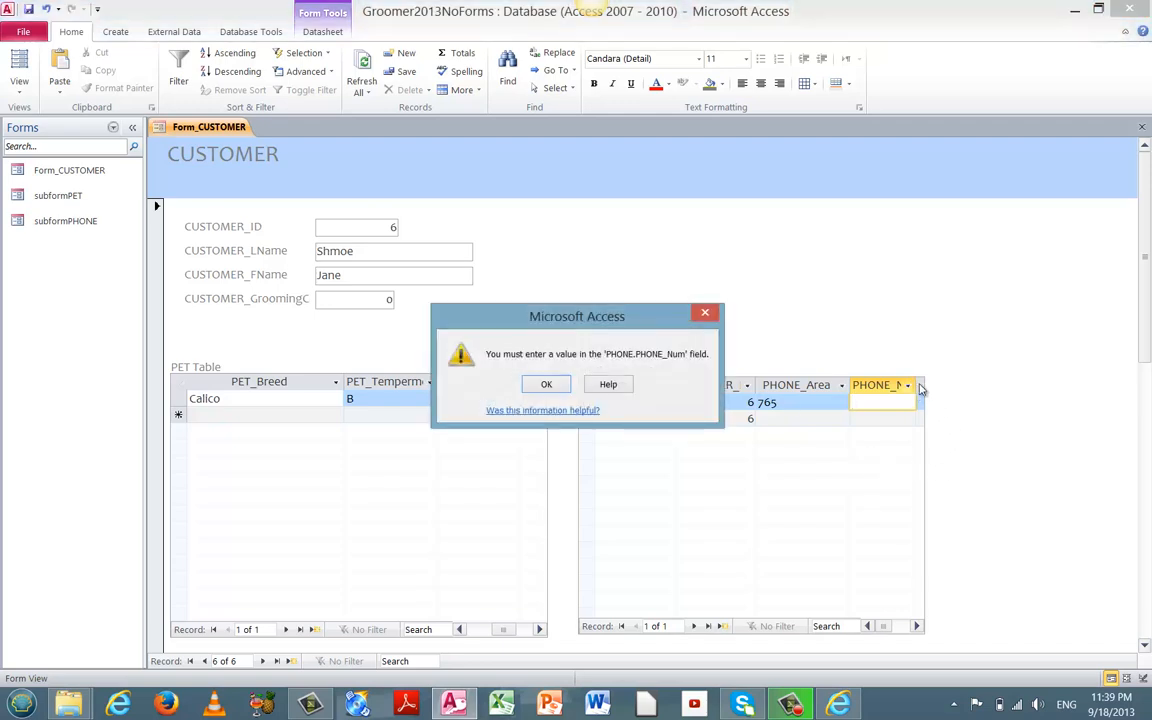
click(547, 386)
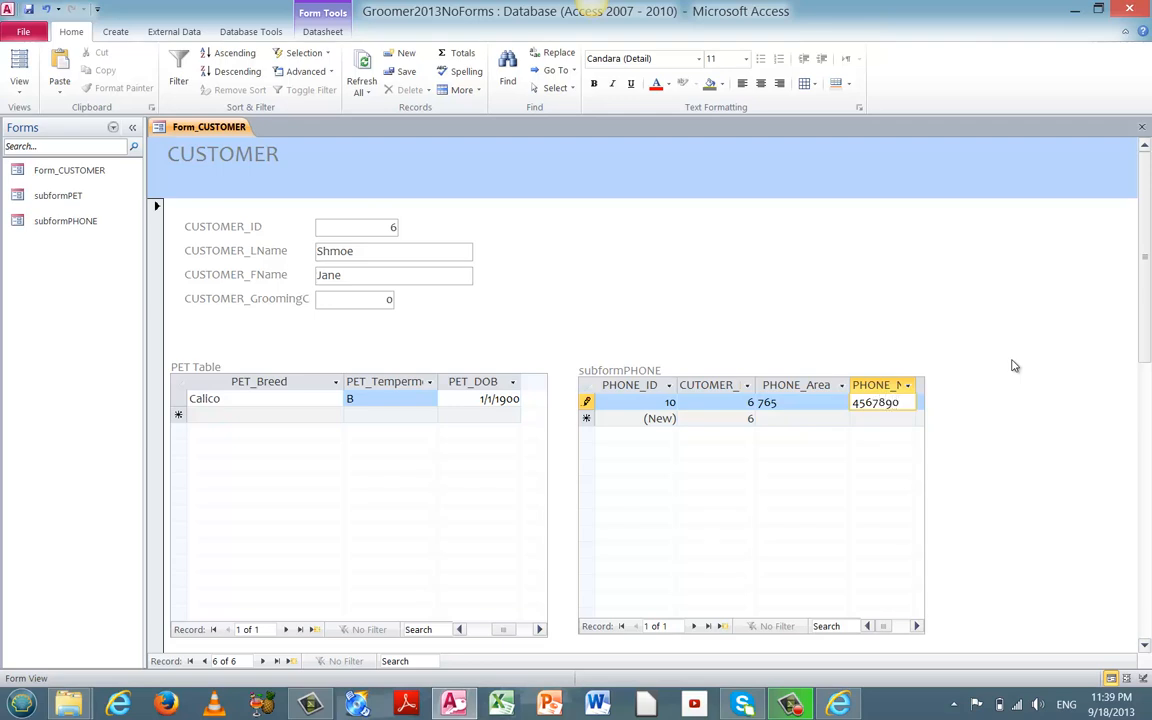
key(Tab)
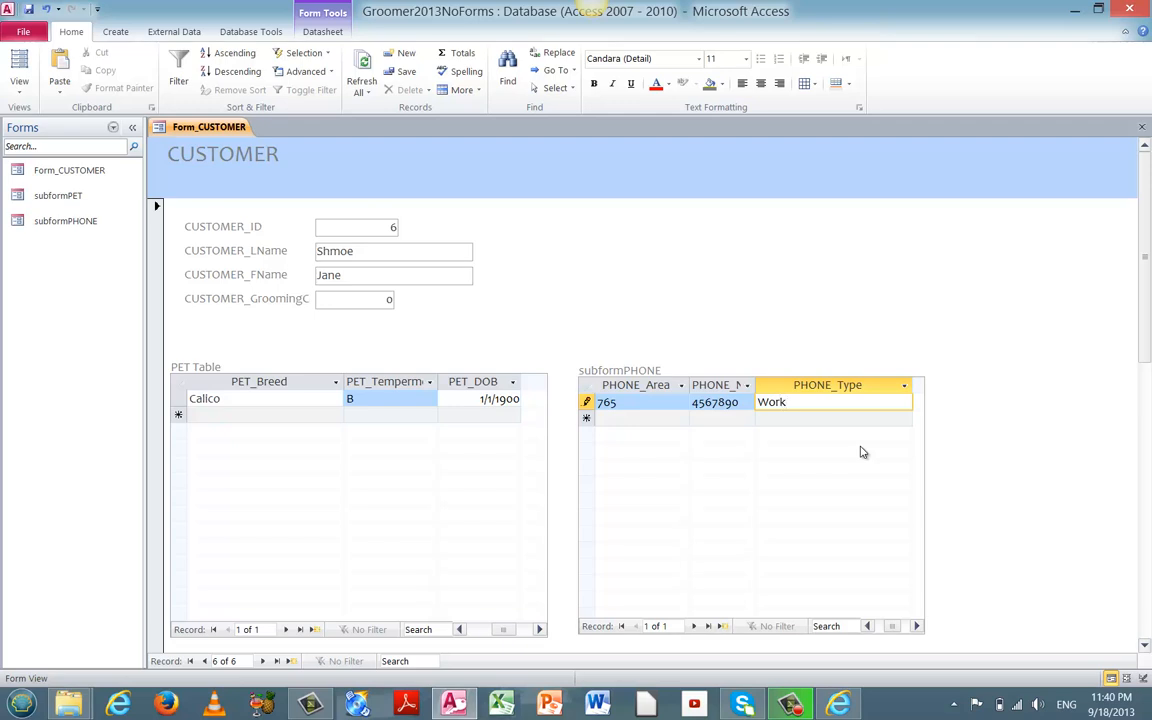
key(Tab)
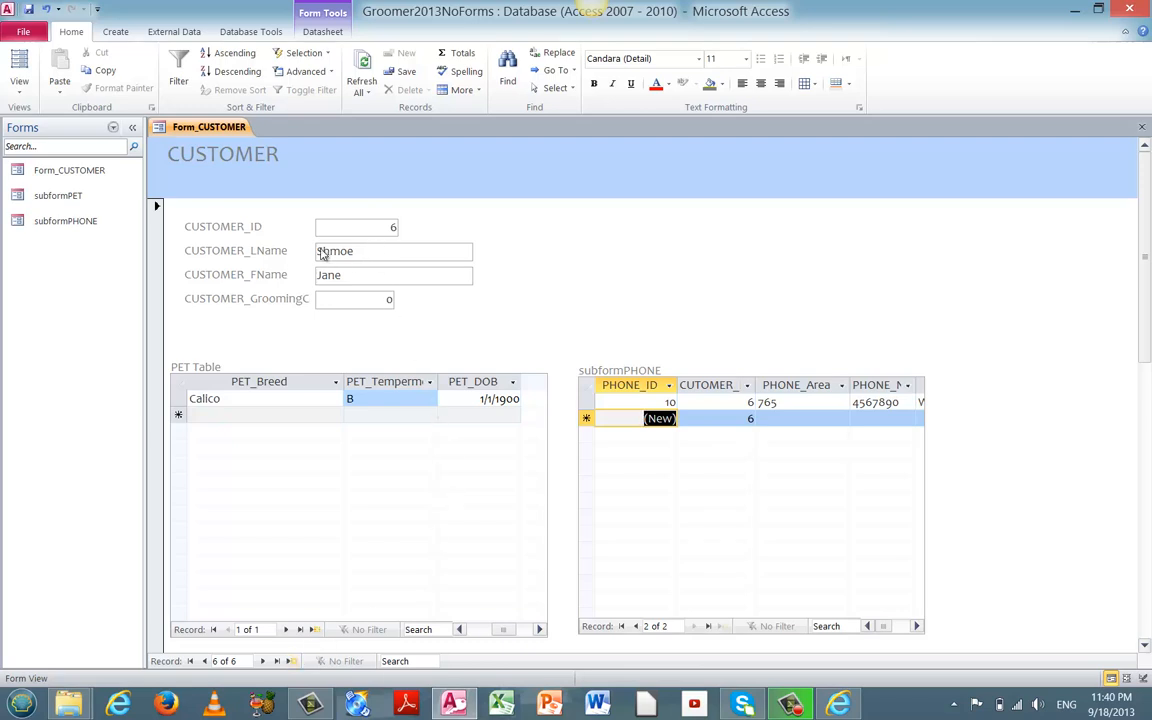
- List the database's tables and check the new customer's record in the CUSTOMER table, closing it again
click(114, 129)
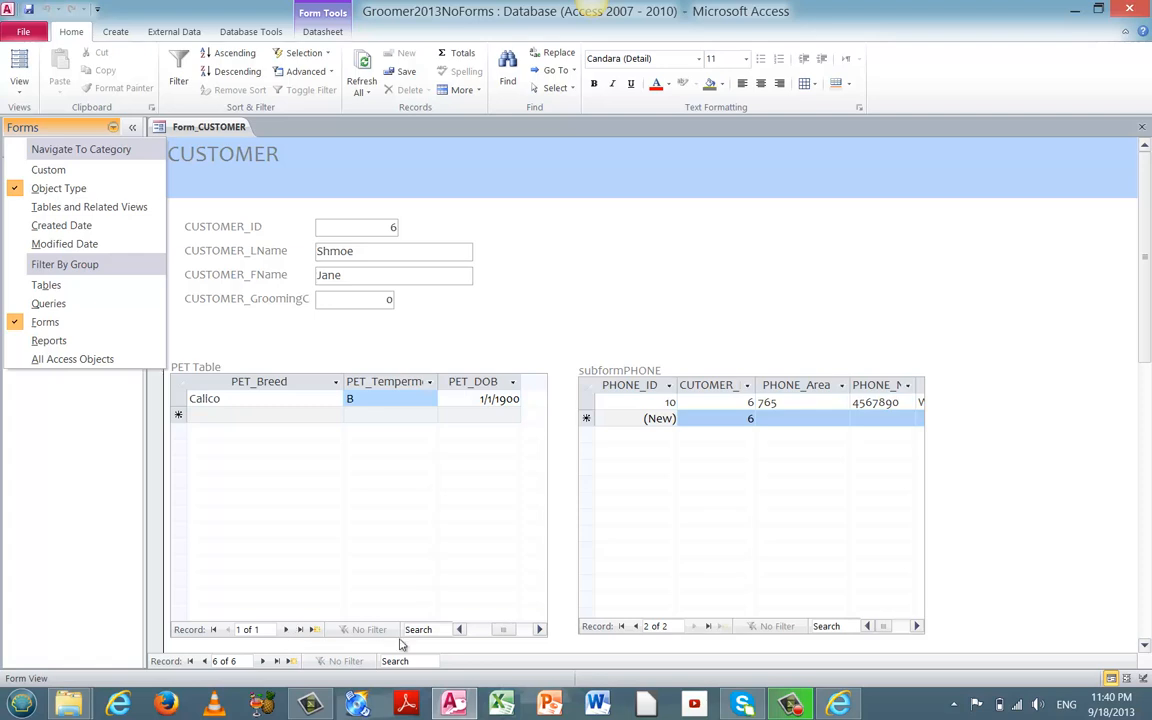
click(281, 665)
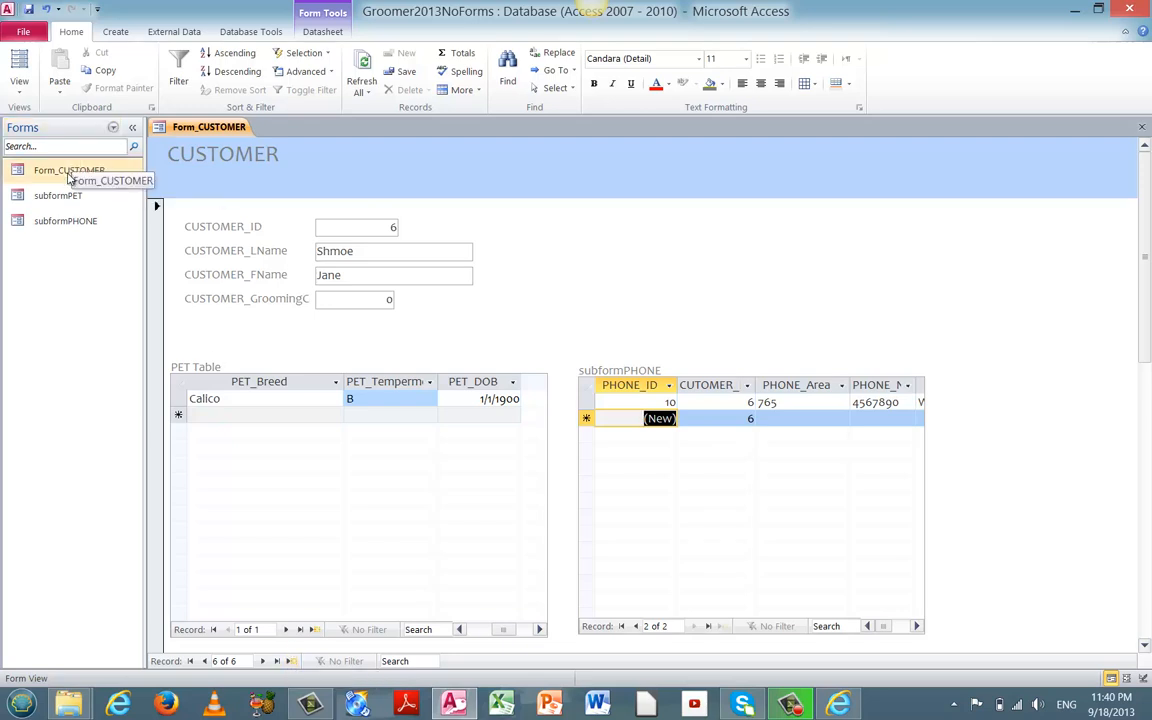
click(113, 129)
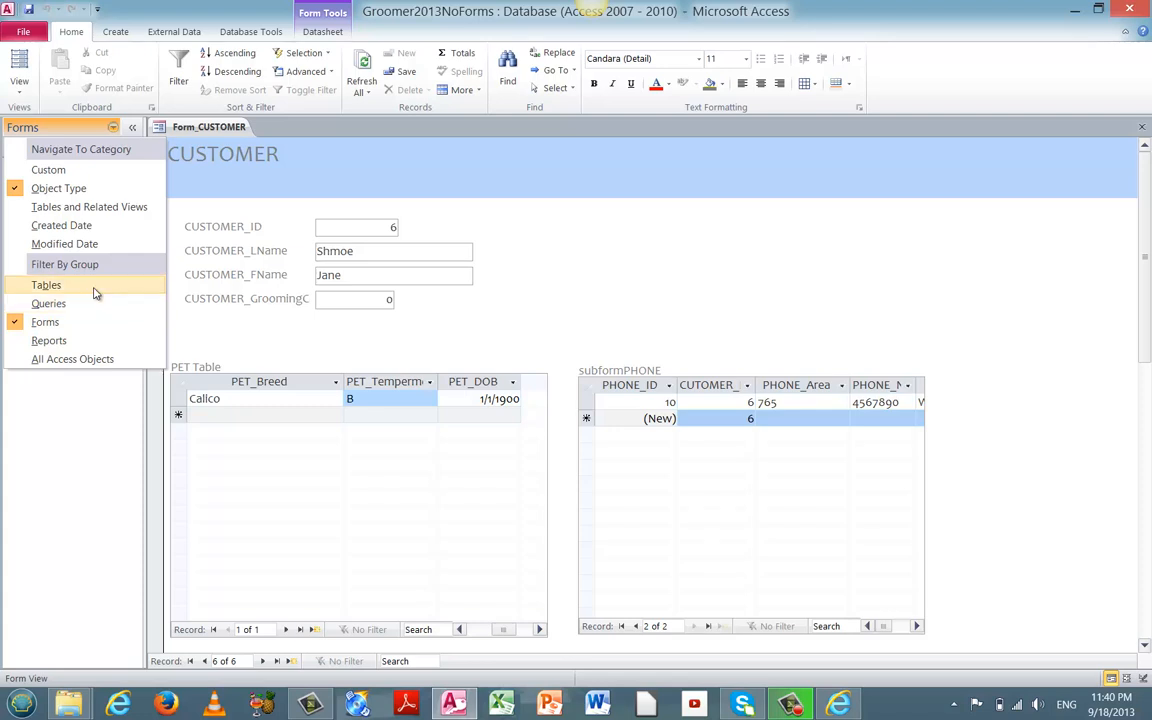
click(94, 290)
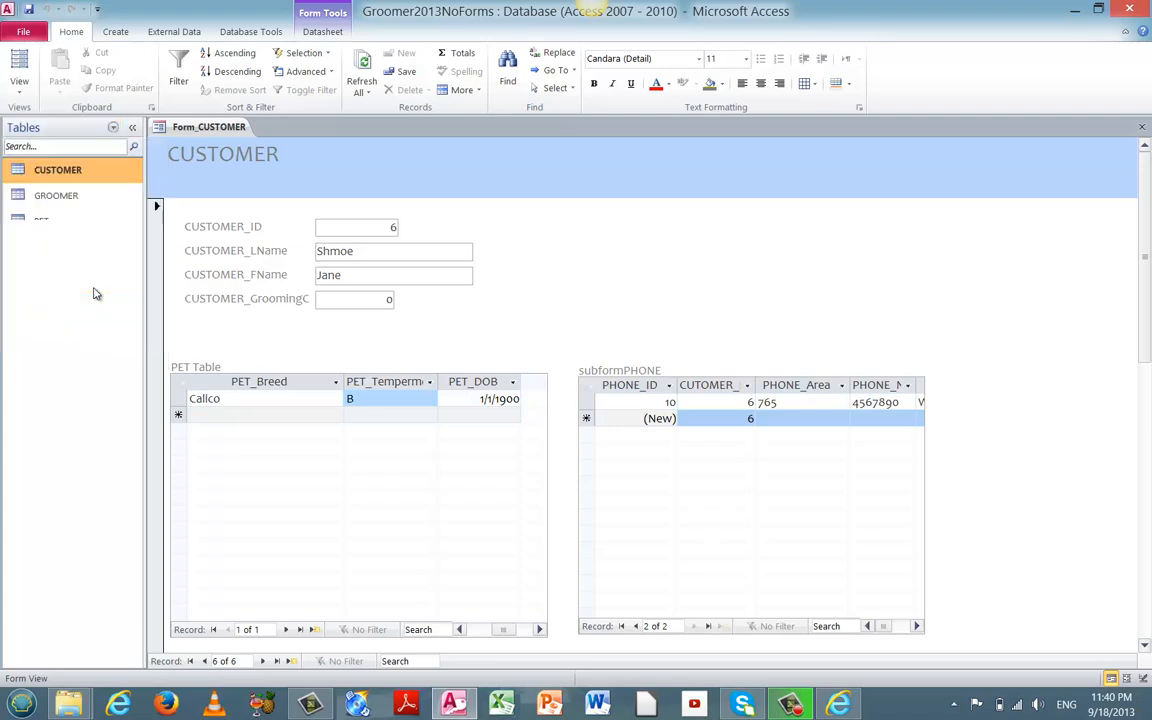
double_click(56, 172)
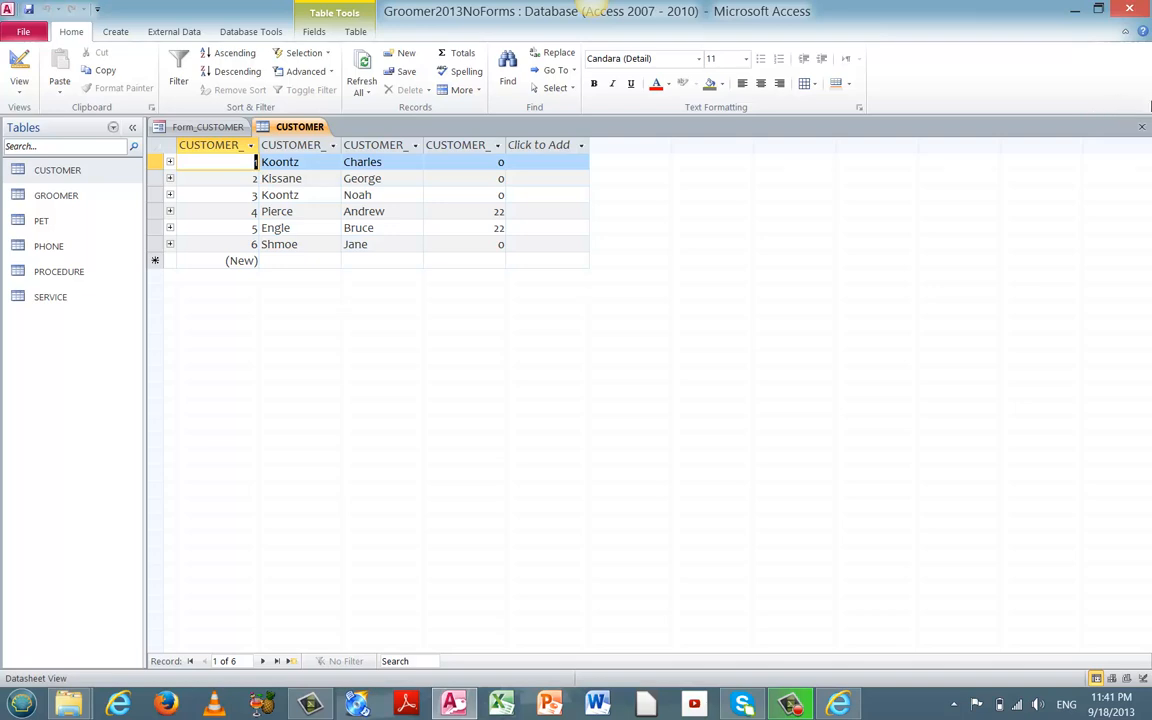
click(1141, 126)
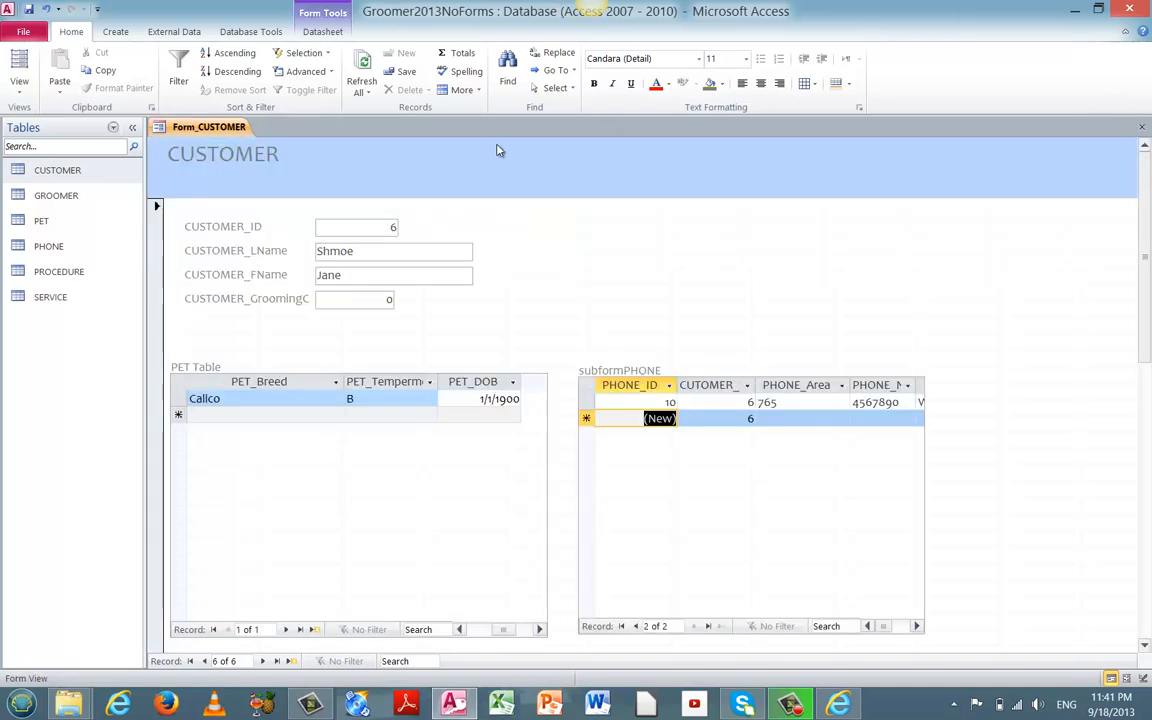
- Compare Fluffy's record and customer ID in the PET table with the CUSTOMER table, closing both tables
double_click(45, 224)
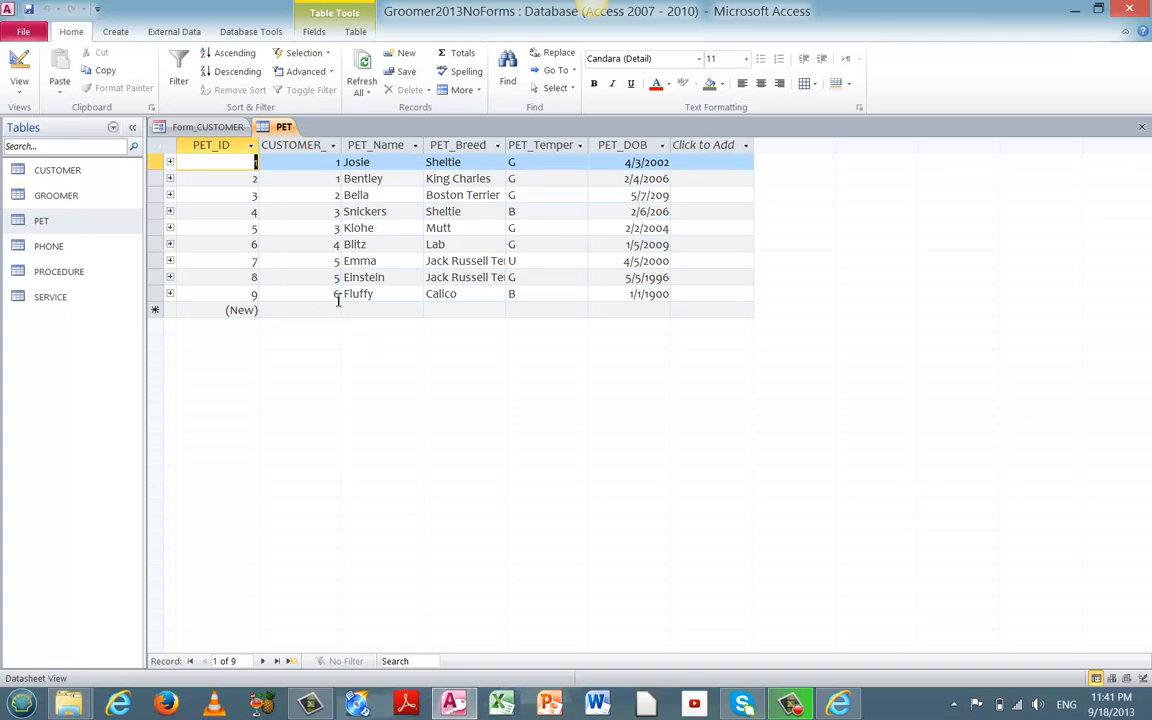
click(1142, 126)
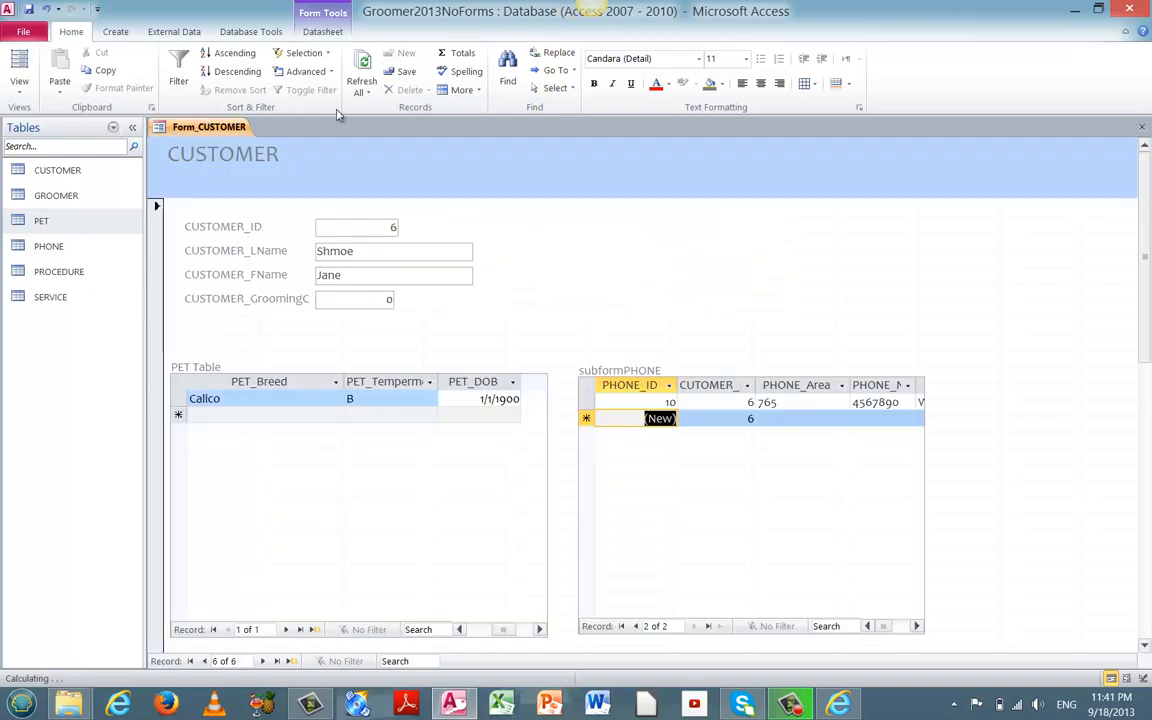
double_click(72, 172)
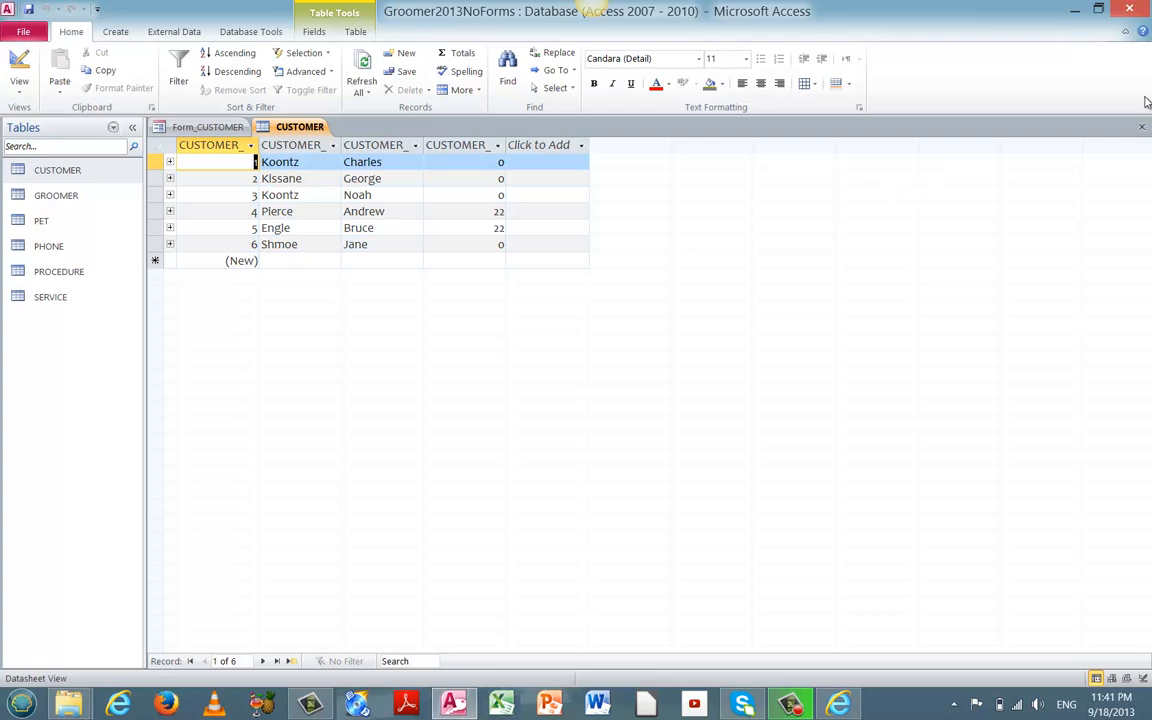
click(1145, 131)
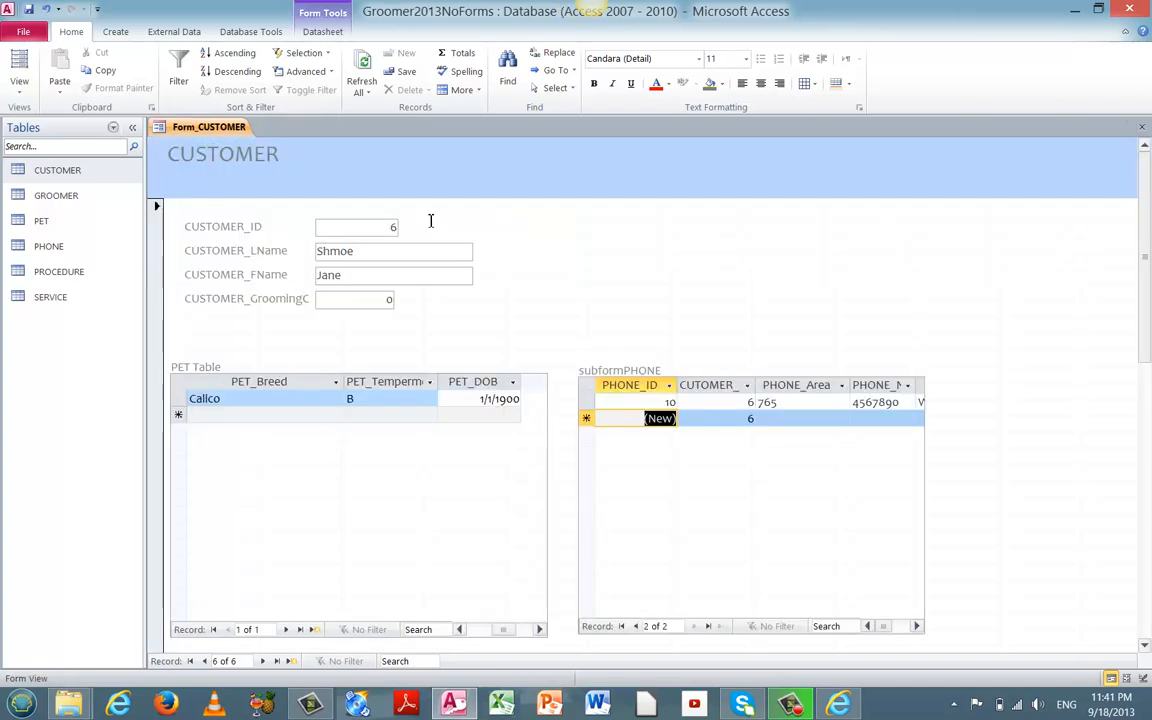
- Check the customer ID of the new Work phone record in the PHONE table and close the table
click(47, 248)
double_click(47, 249)
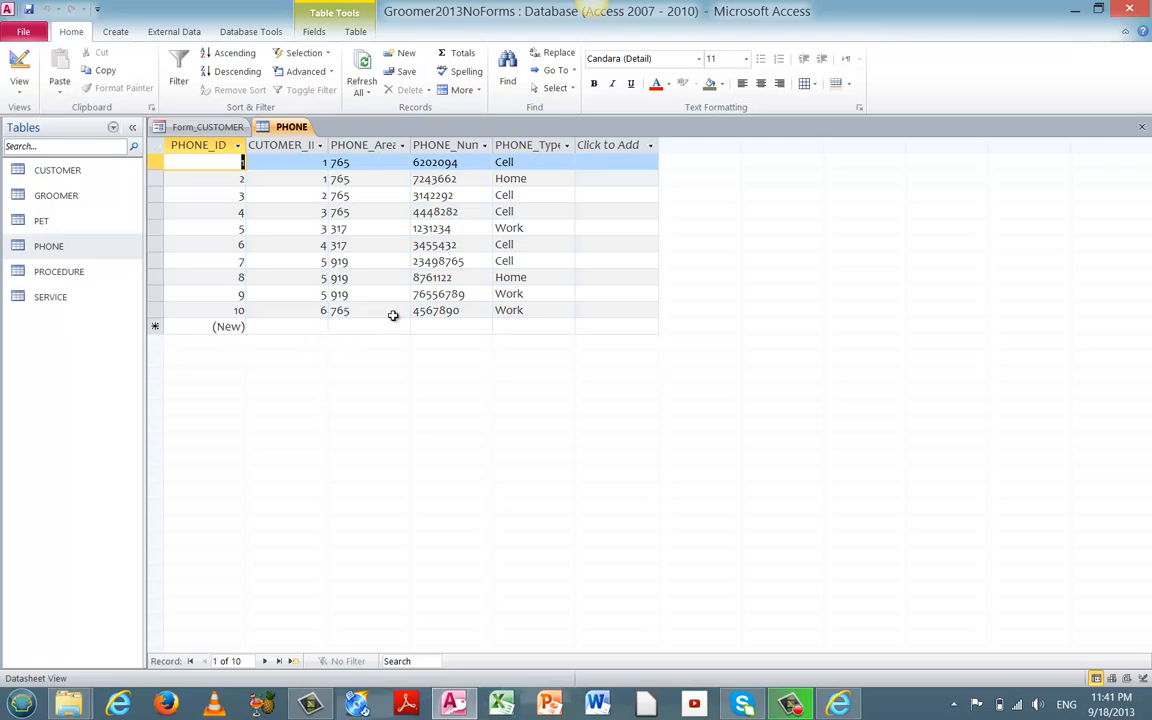
double_click(322, 310)
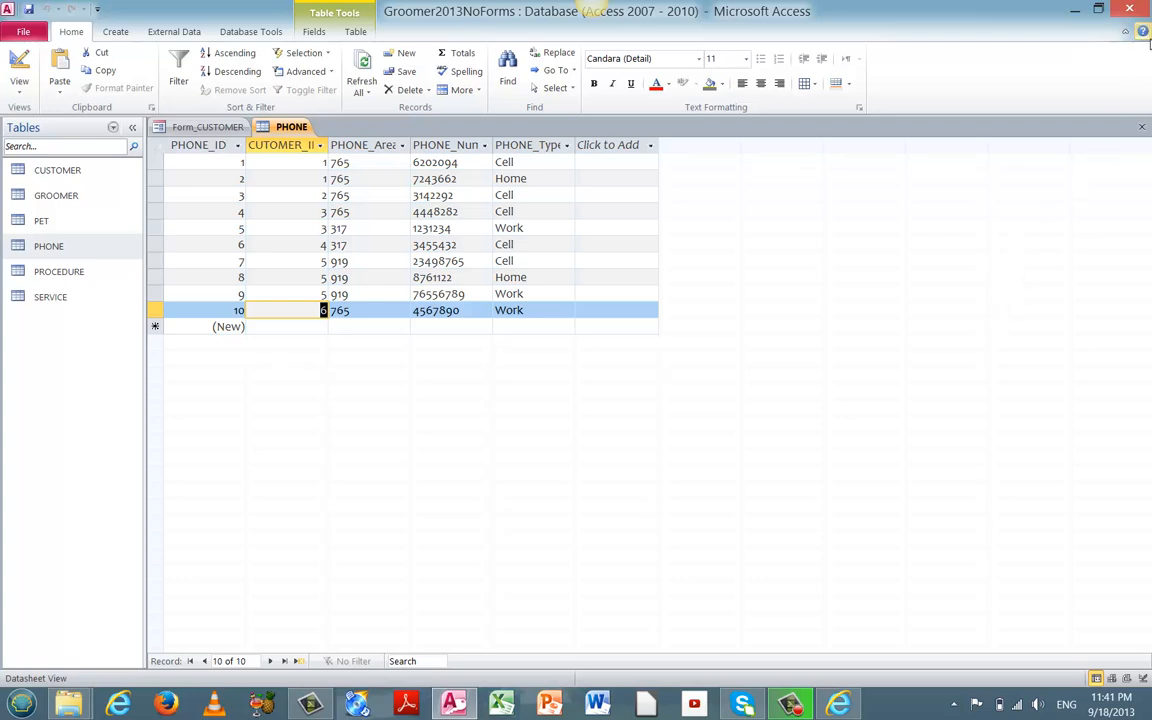
mouse_move(1148, 5)
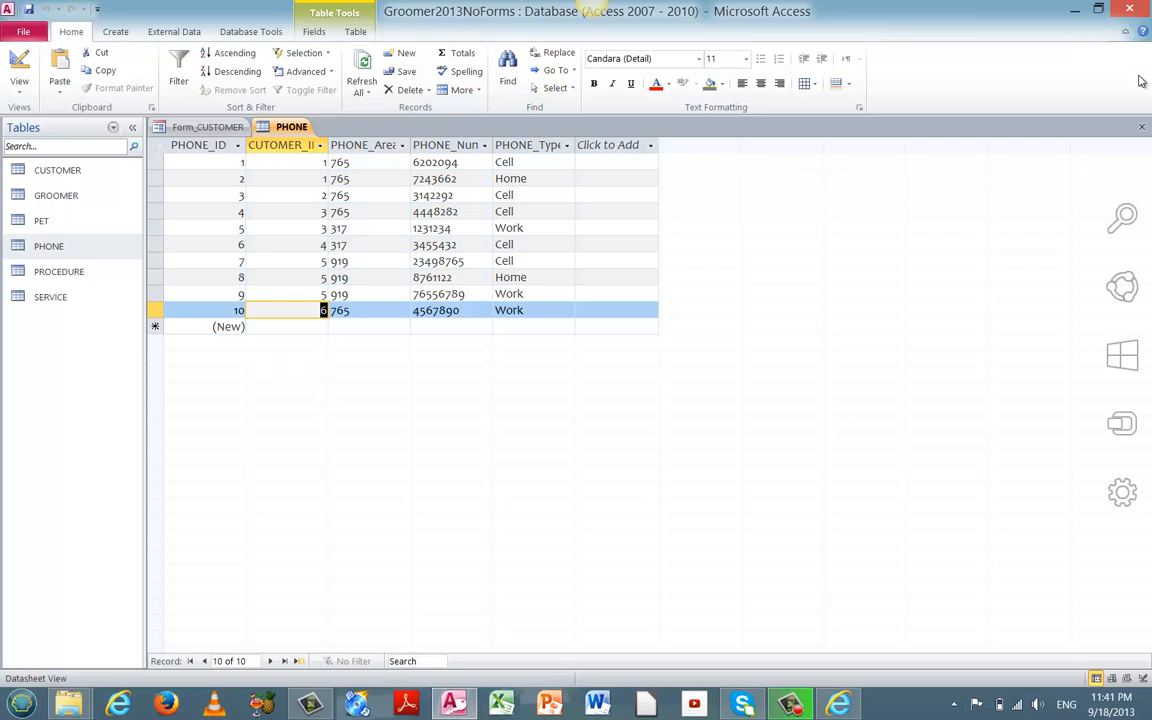
click(1143, 131)
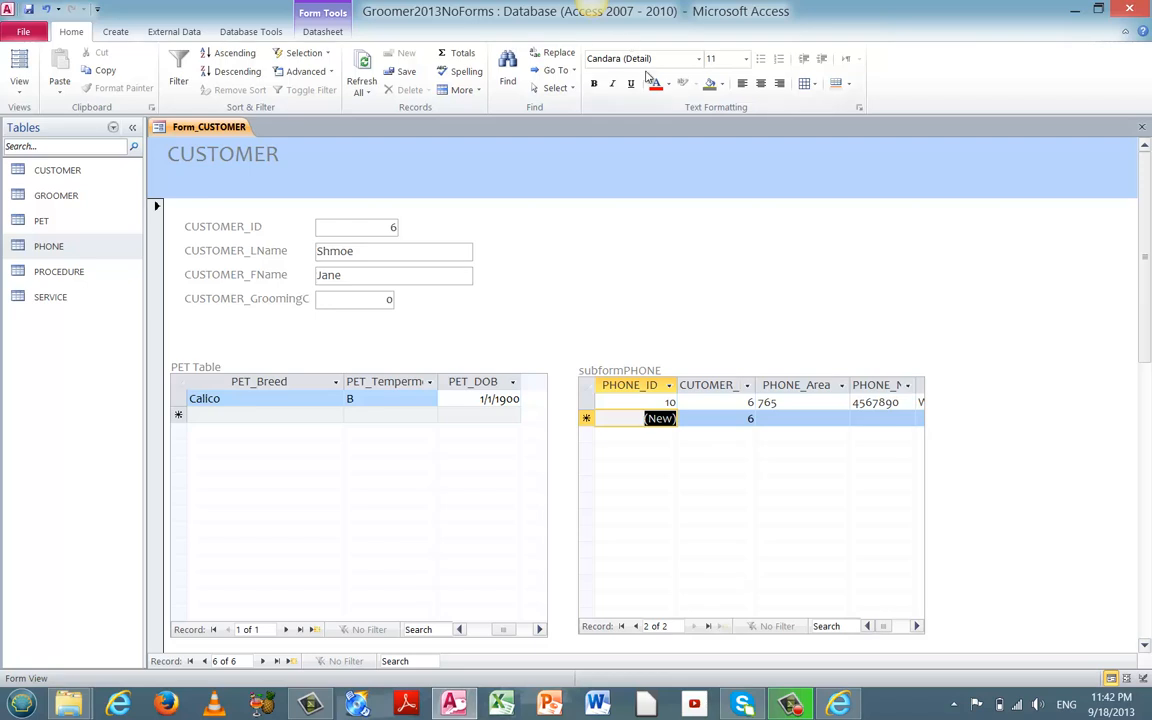
- Close the customer form and create a new navigation form with the Vertical Tabs, Left layout
click(1143, 128)
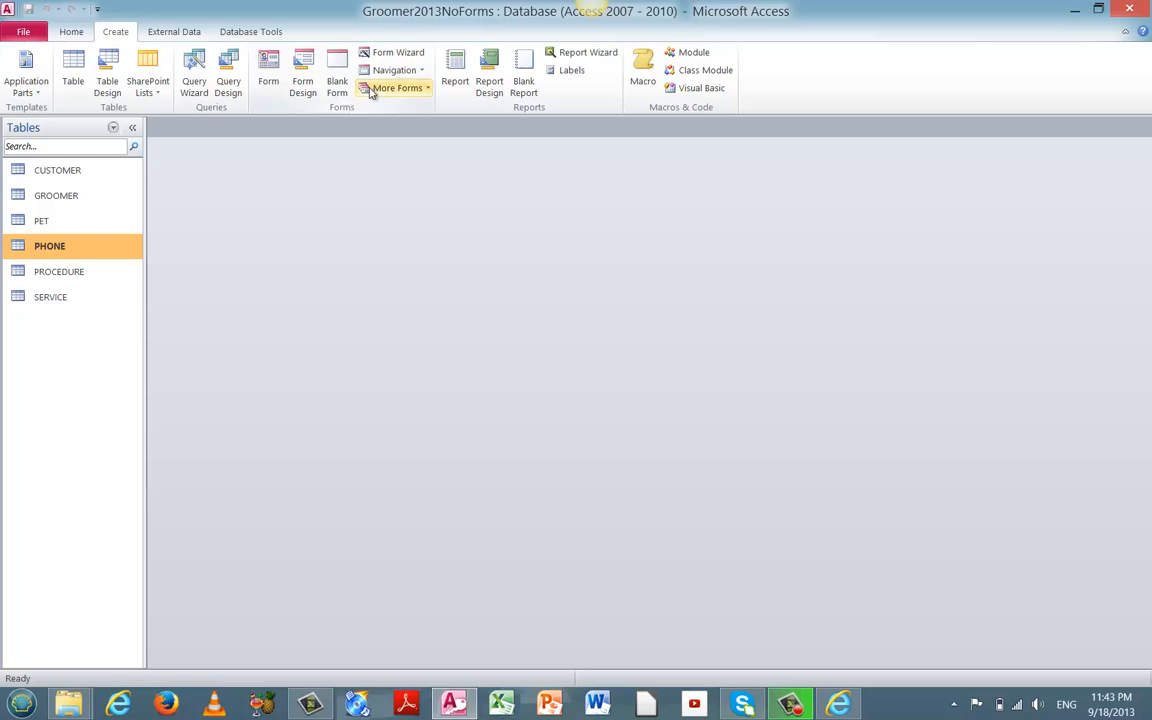
click(423, 72)
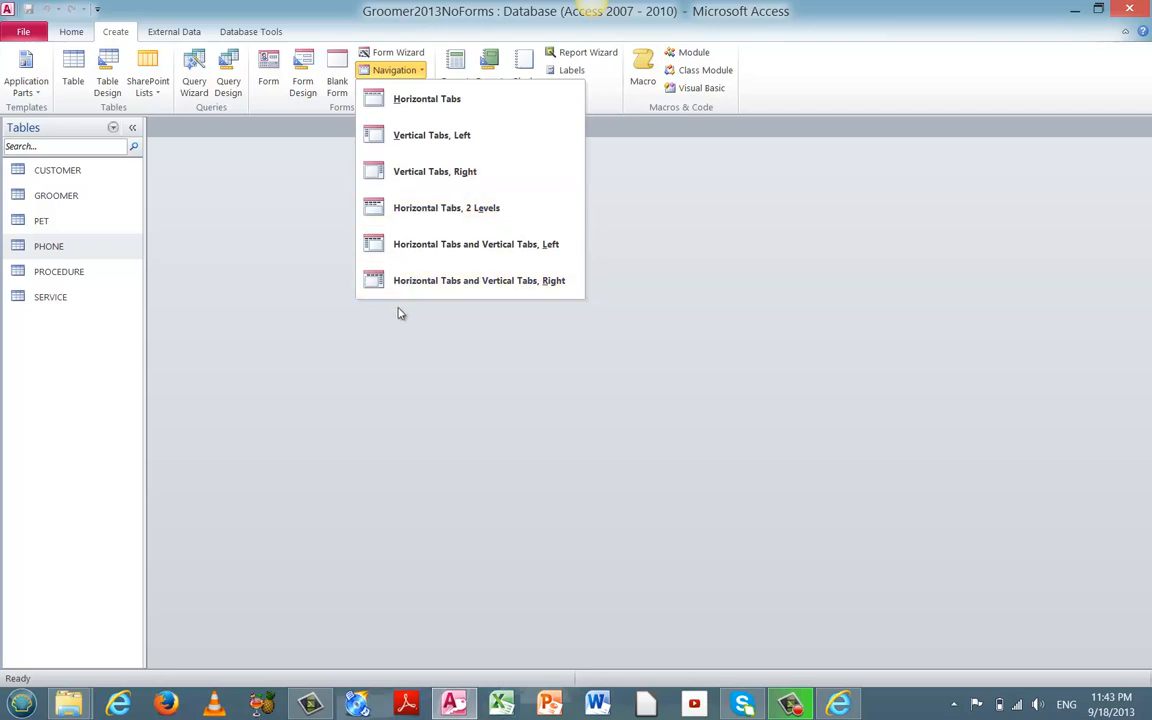
click(375, 140)
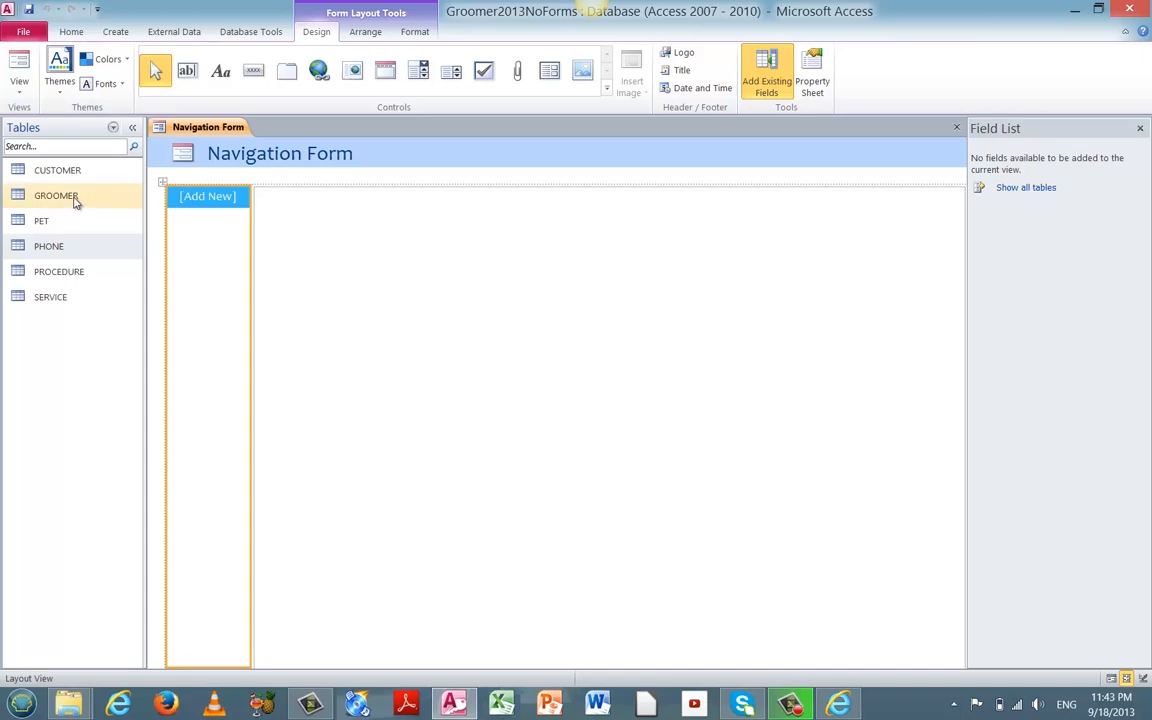
- List the database's forms and add Form_CUSTOMER as the first tab of the navigation form
click(113, 128)
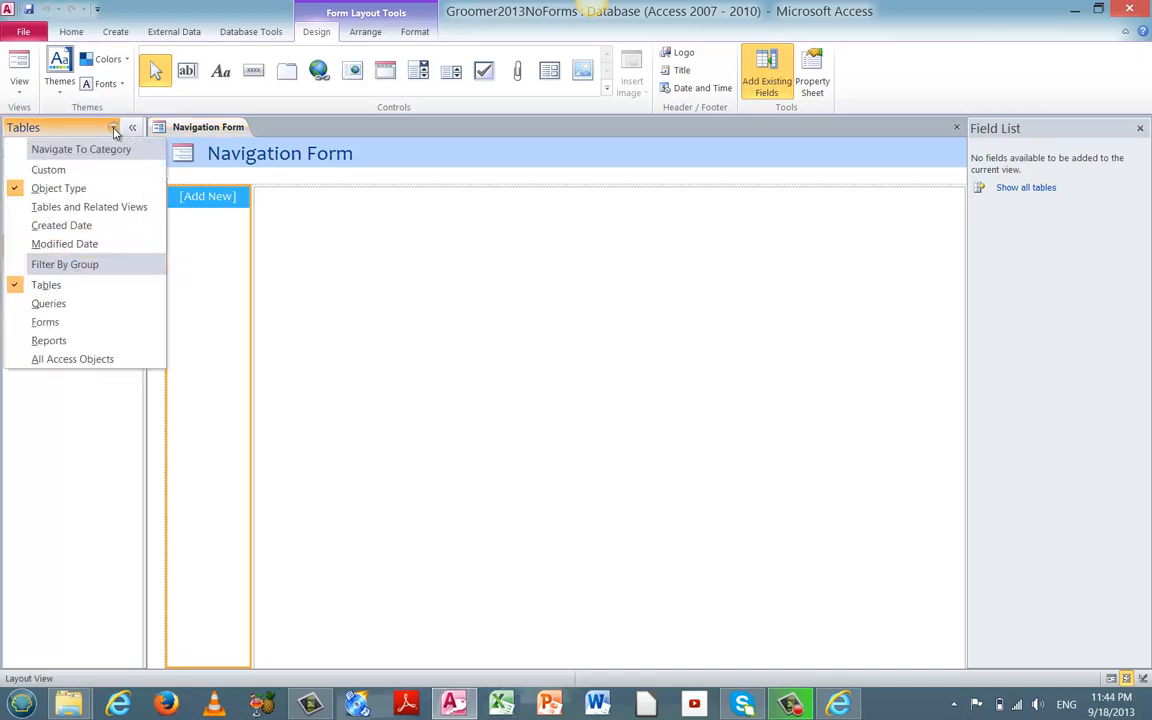
click(45, 322)
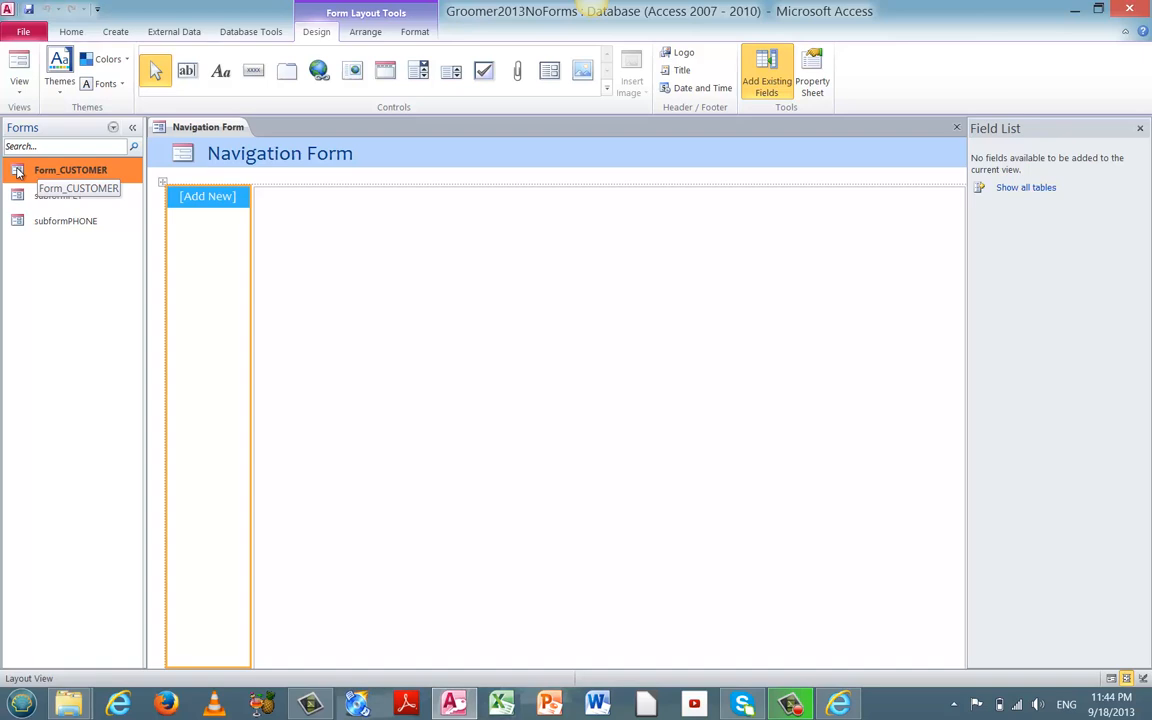
drag(18, 172, 204, 203)
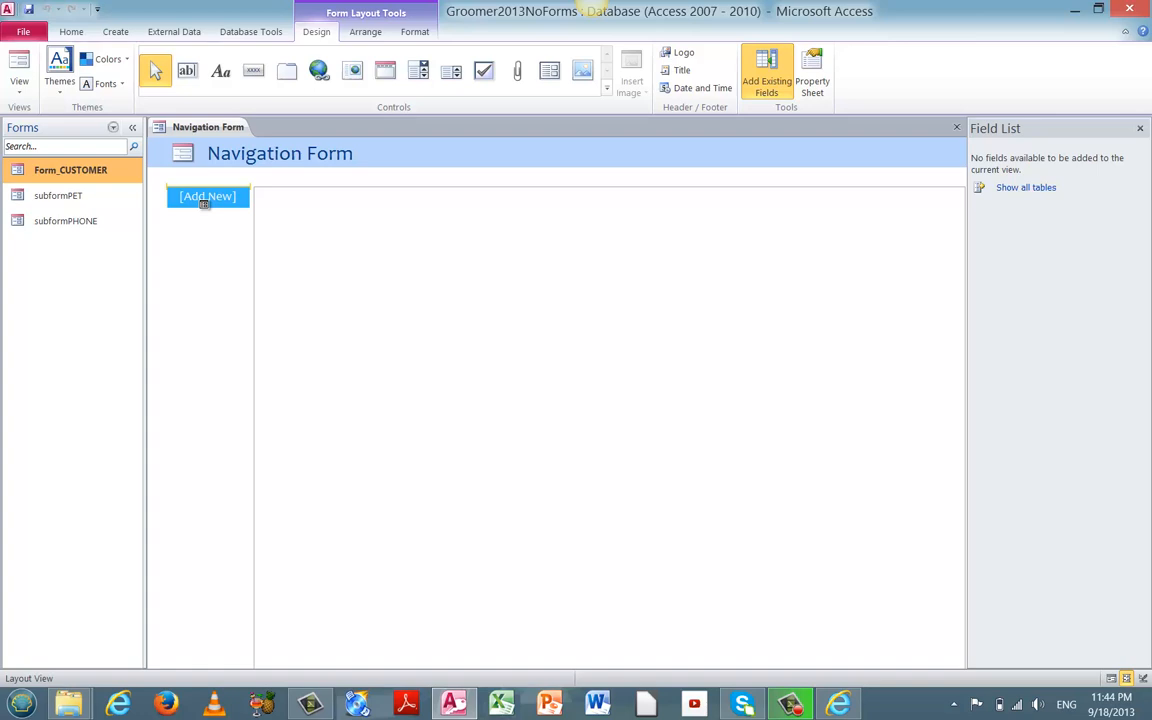
drag(204, 203, 201, 201)
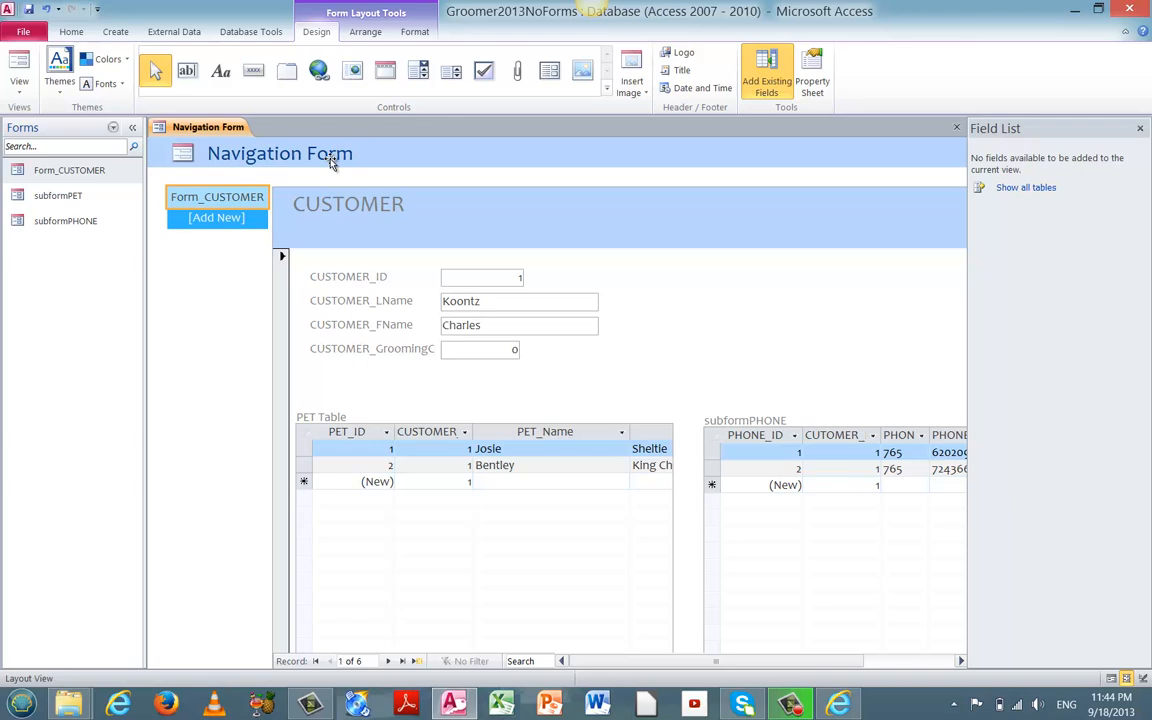
- Save the new form under the name Navigation Form
click(218, 219)
click(29, 10)
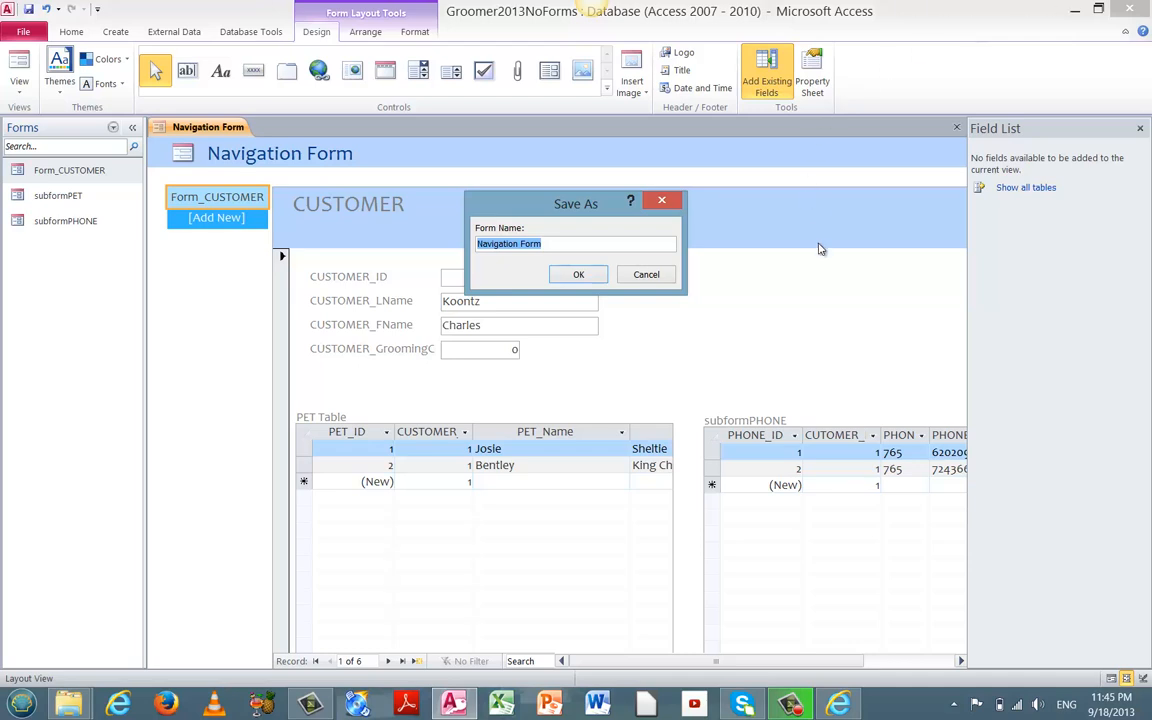
click(592, 279)
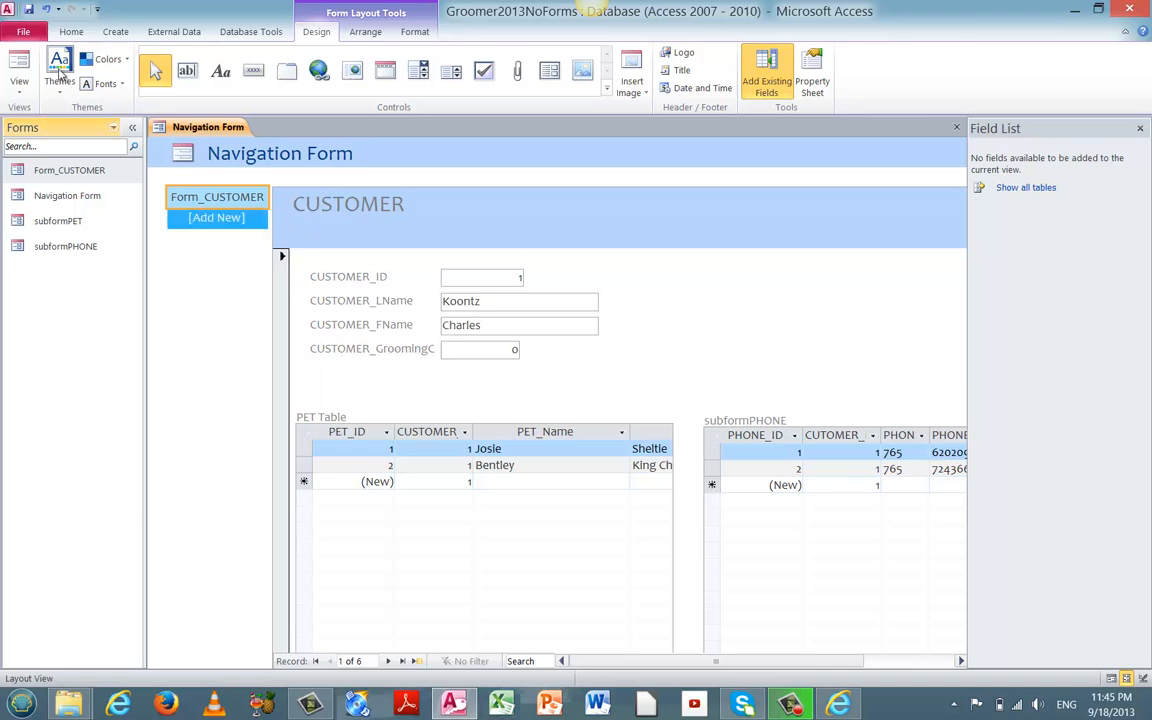
- Open the navigation form in Design View and change its header title to Form Navigator
click(20, 90)
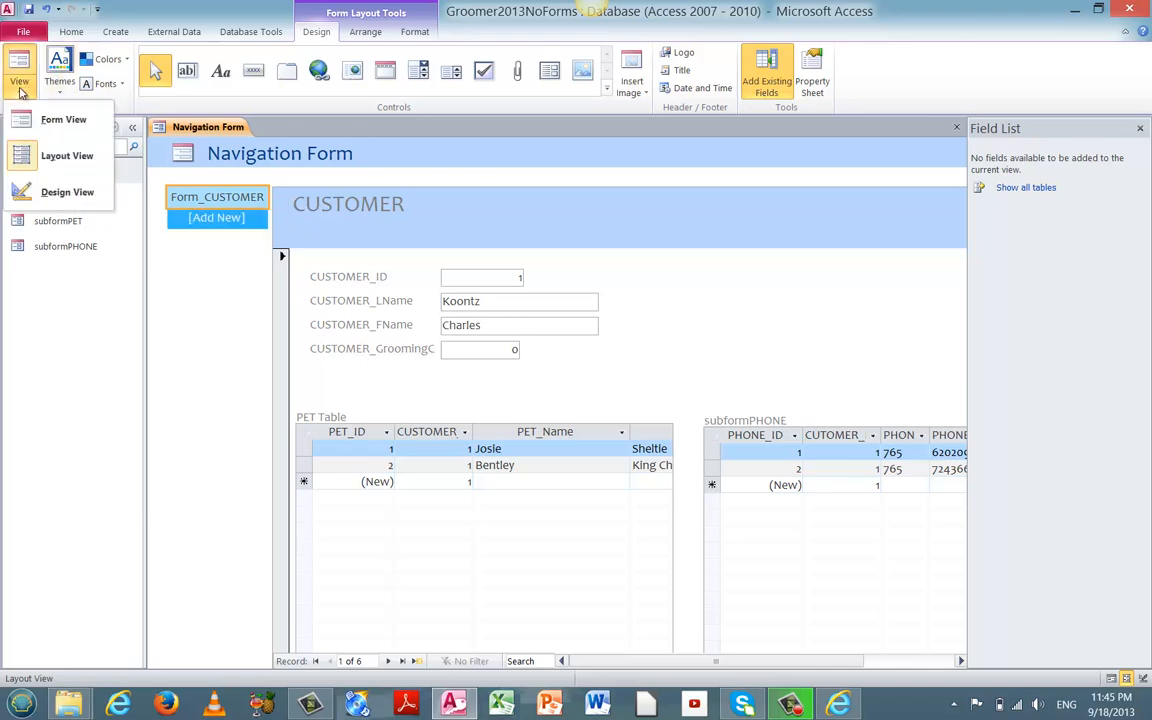
click(30, 190)
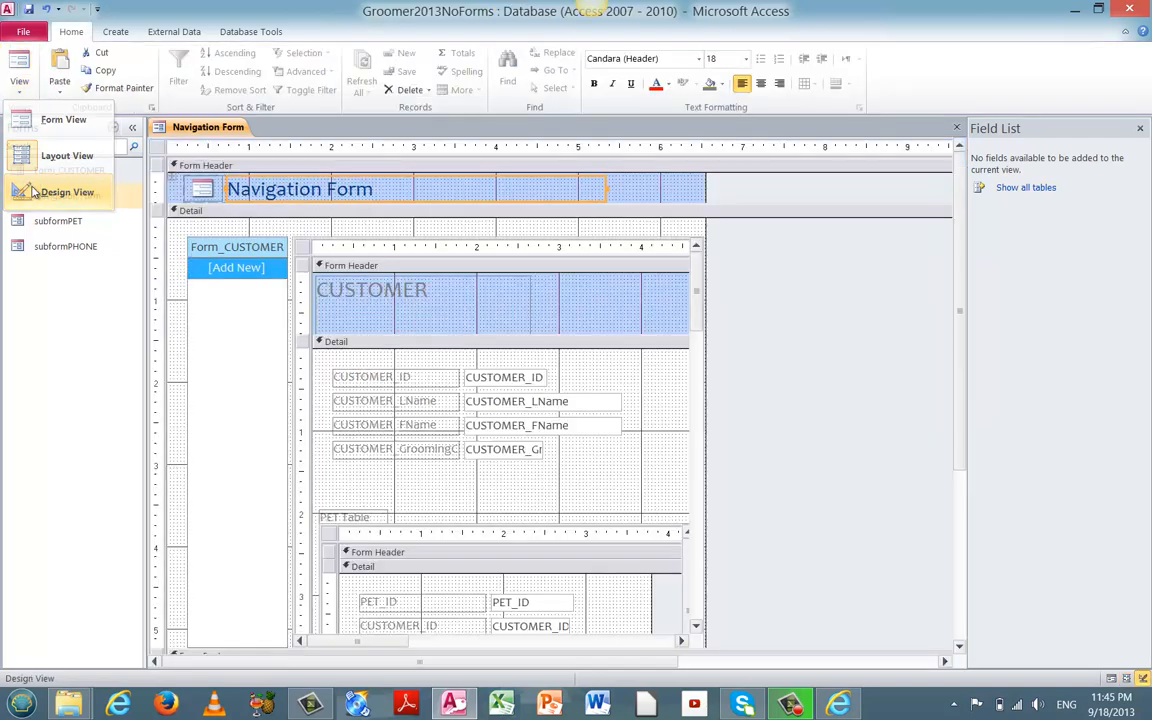
click(330, 195)
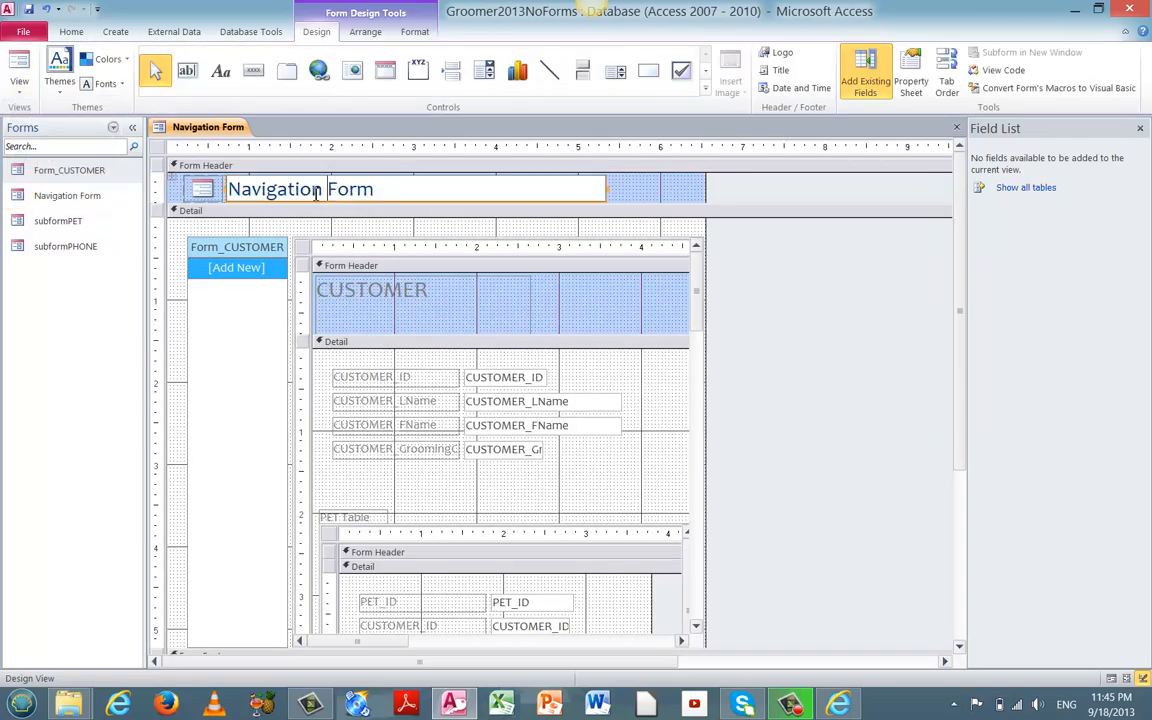
drag(328, 193, 228, 190)
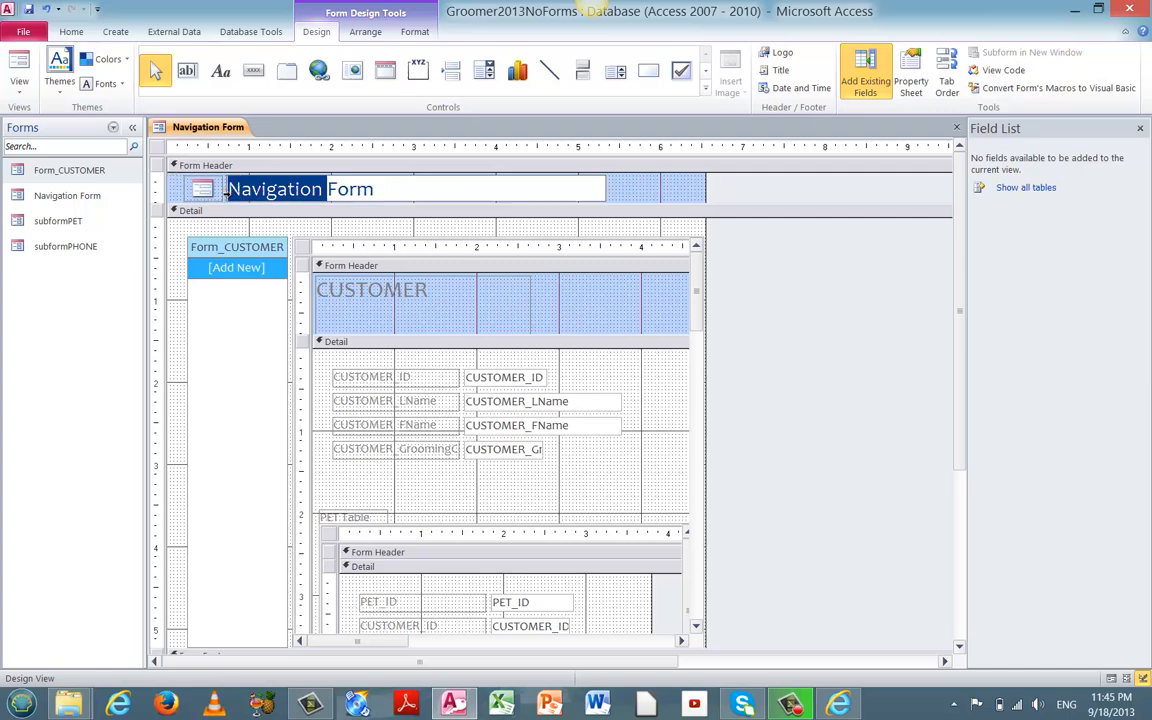
key(Delete)
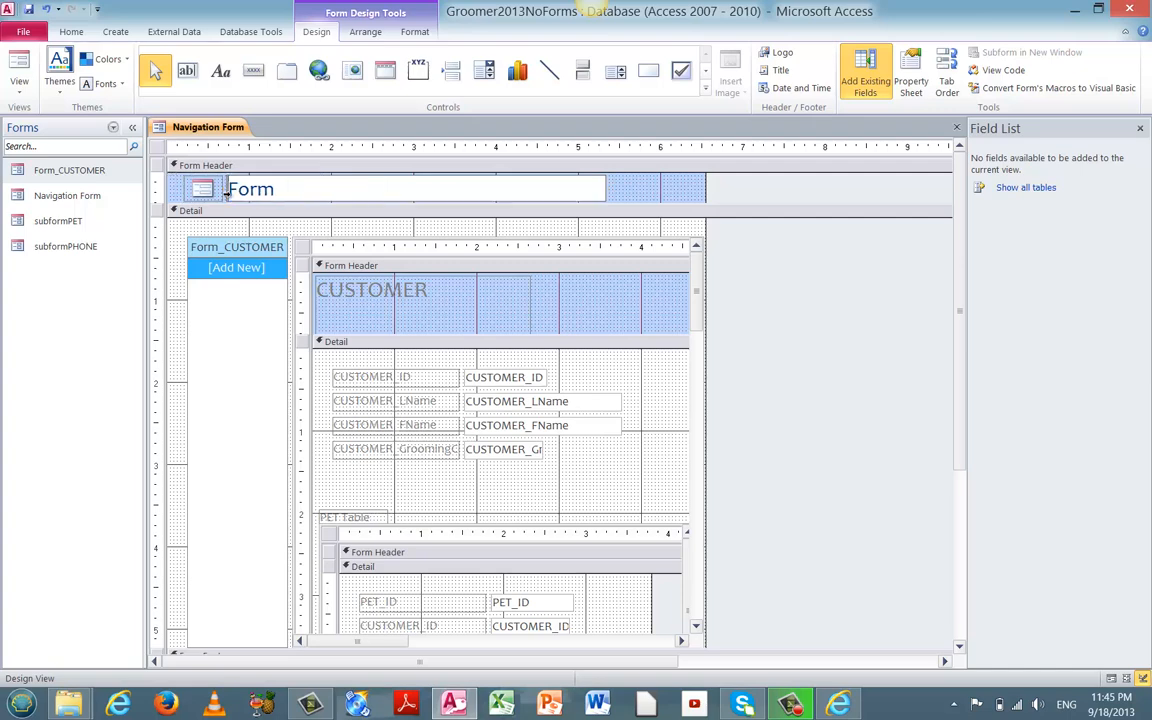
click(296, 188)
text(Navigato)
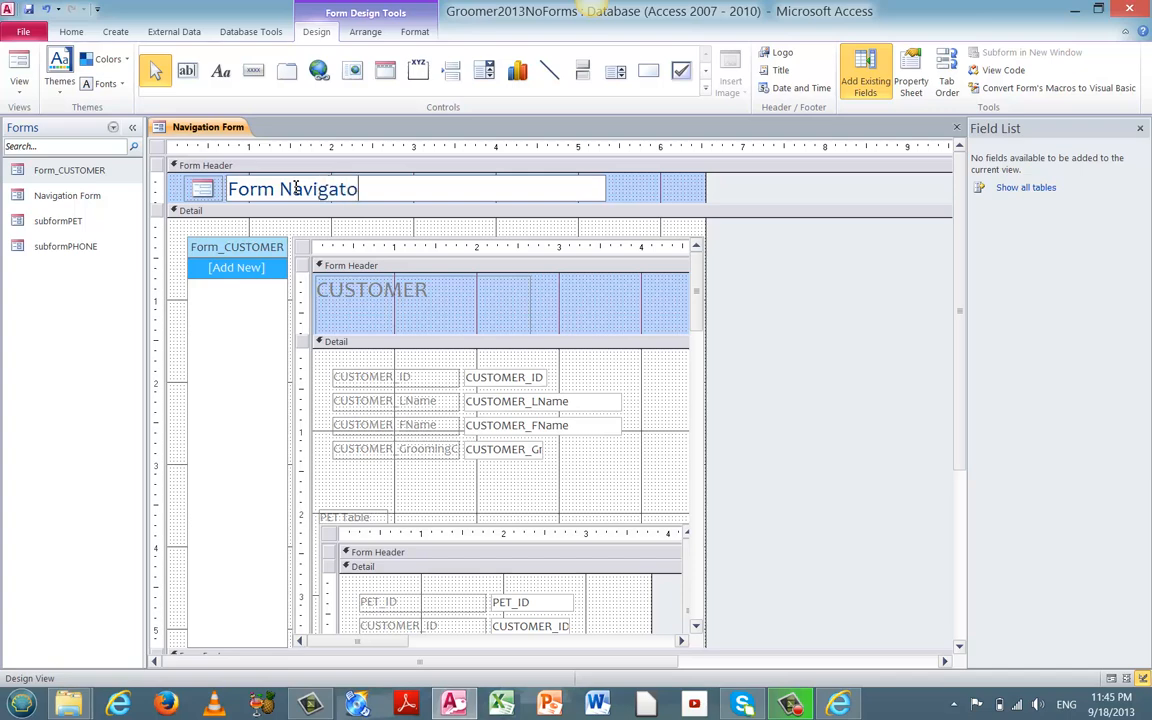
text(r)
- Change the CUSTOMER_ID label in the embedded customer form to CUSTOMER ID, with a space instead of the underscore
click(400, 383)
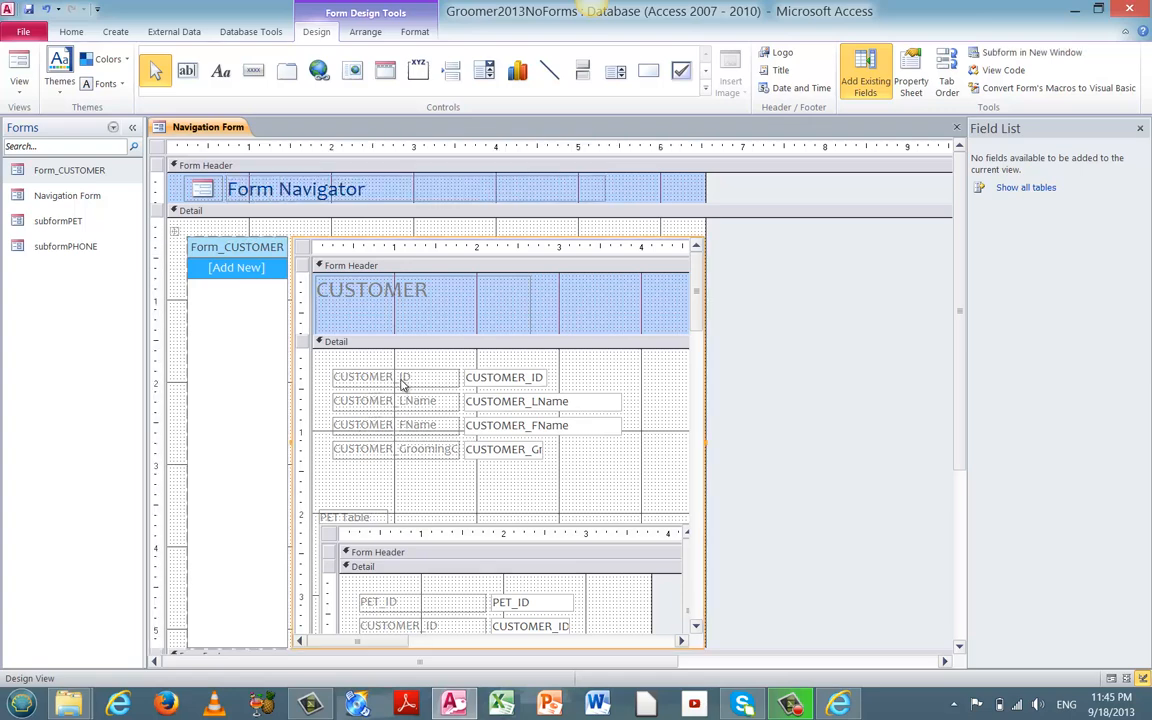
click(403, 378)
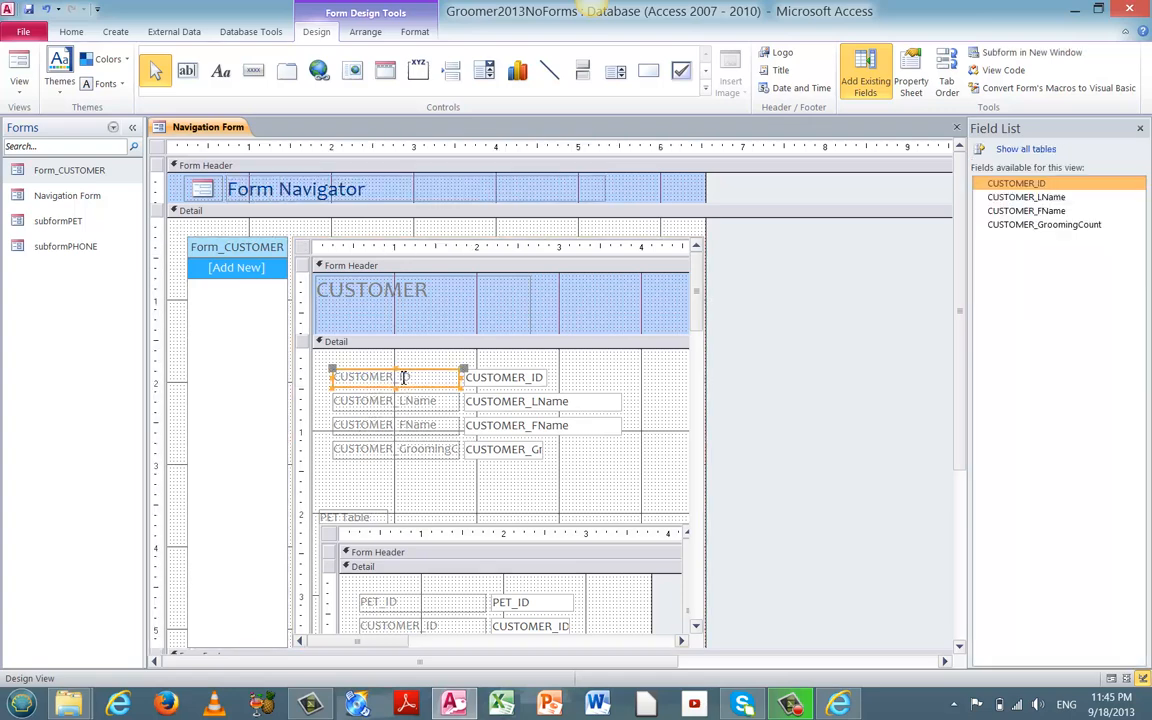
click(403, 377)
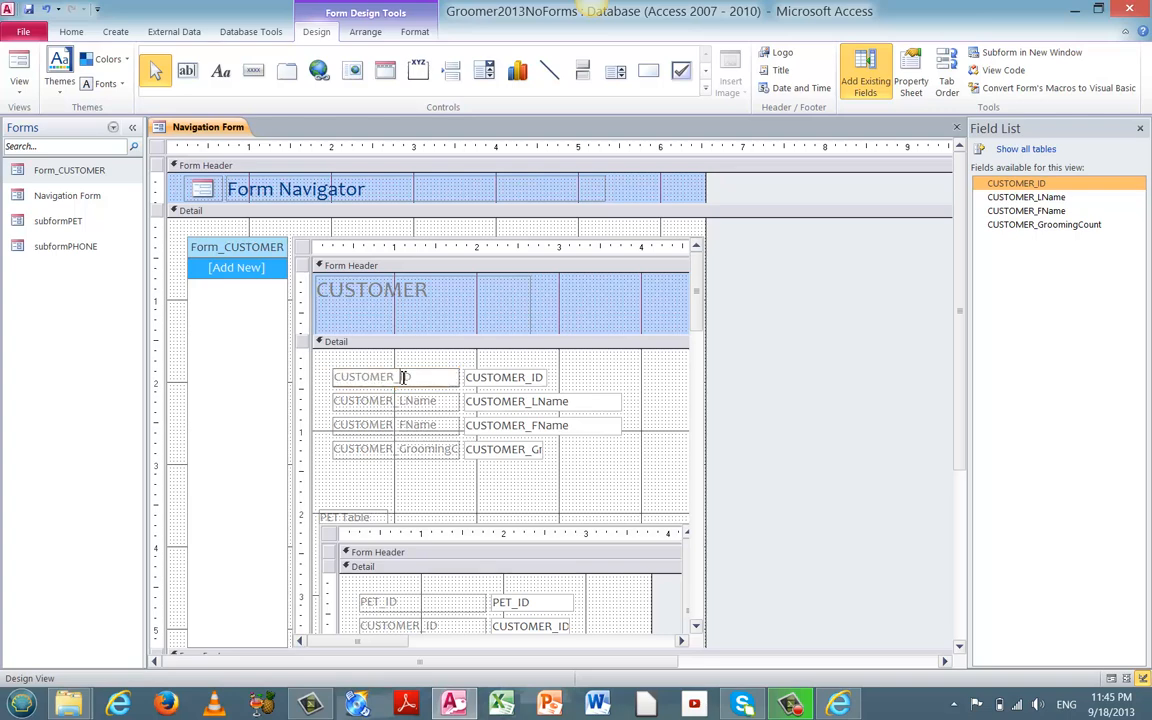
key(BackSpace)
key(BackSpace)
- Widen the CUSTOMER_ID text box to nearly the width of the name fields and display the navigation form in Form View
click(540, 381)
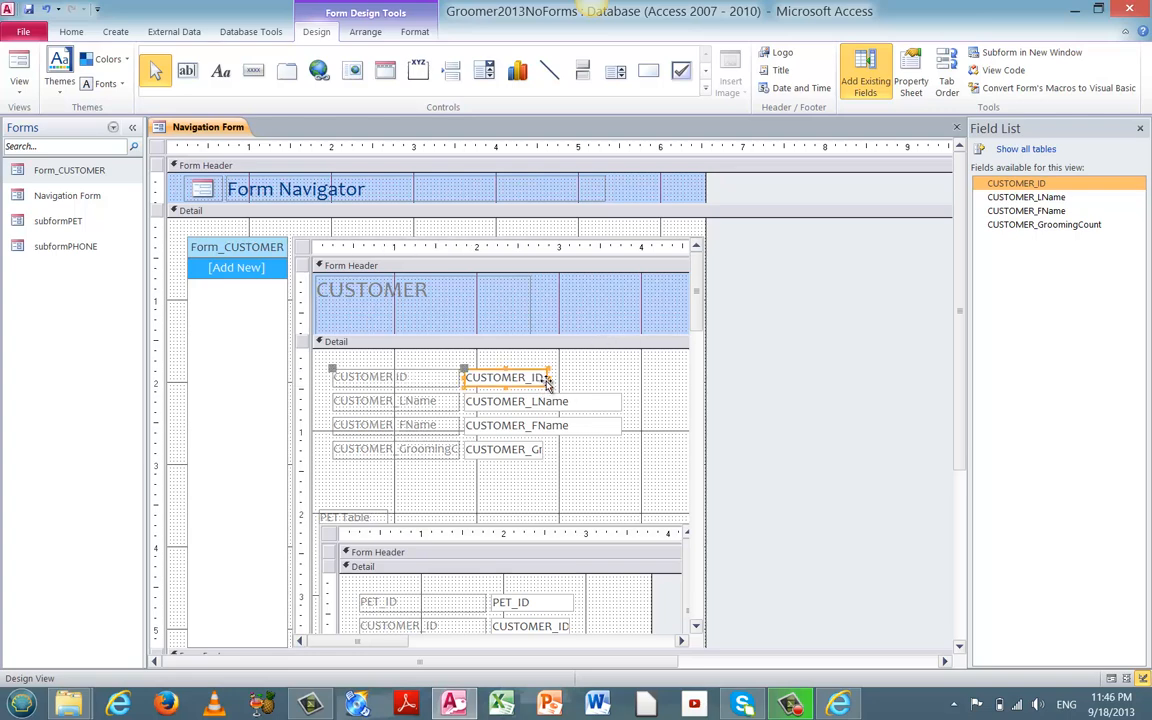
drag(548, 377, 597, 377)
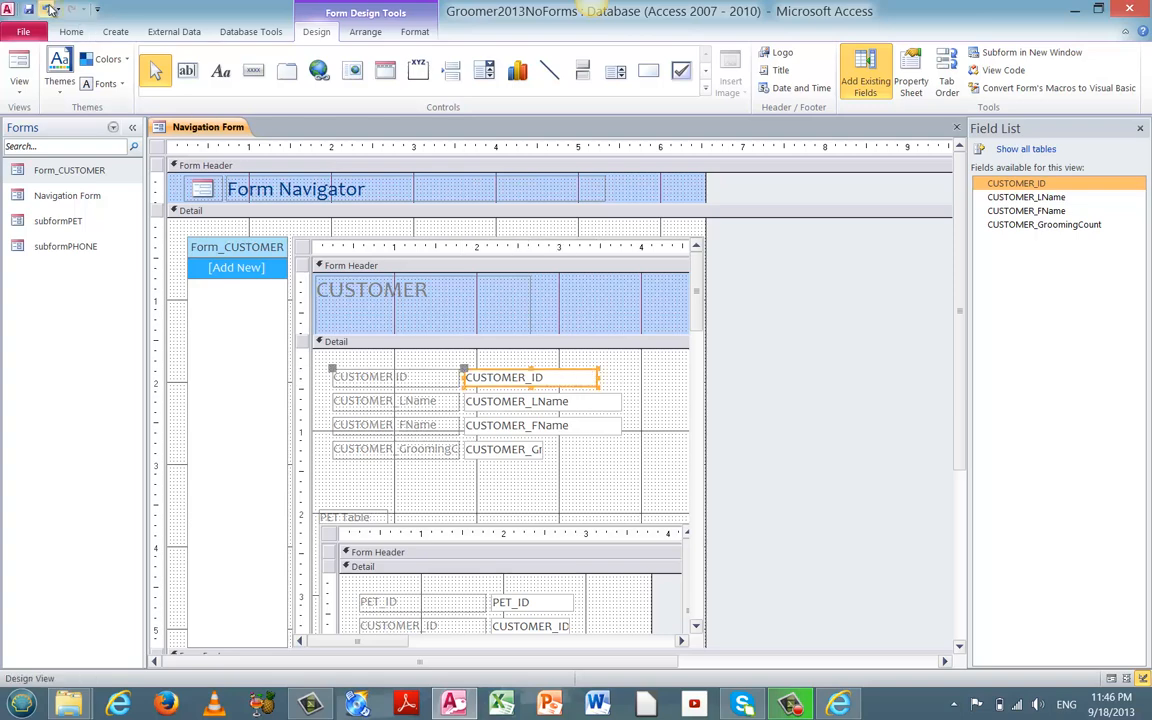
click(22, 92)
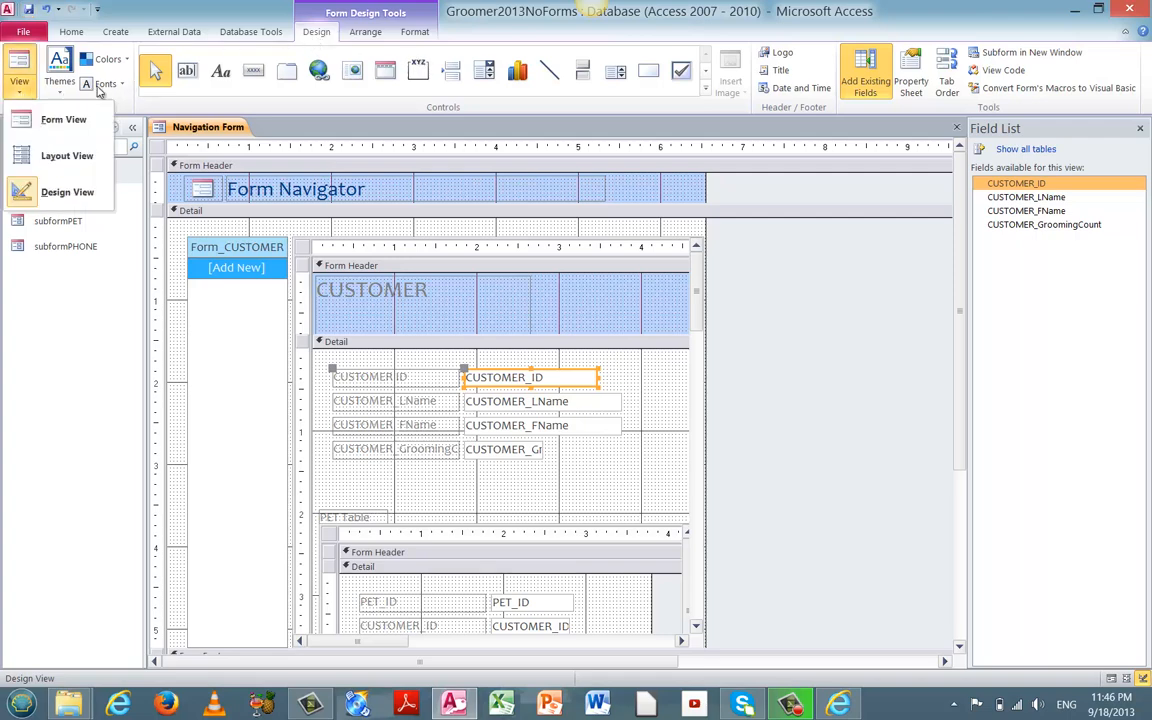
click(22, 93)
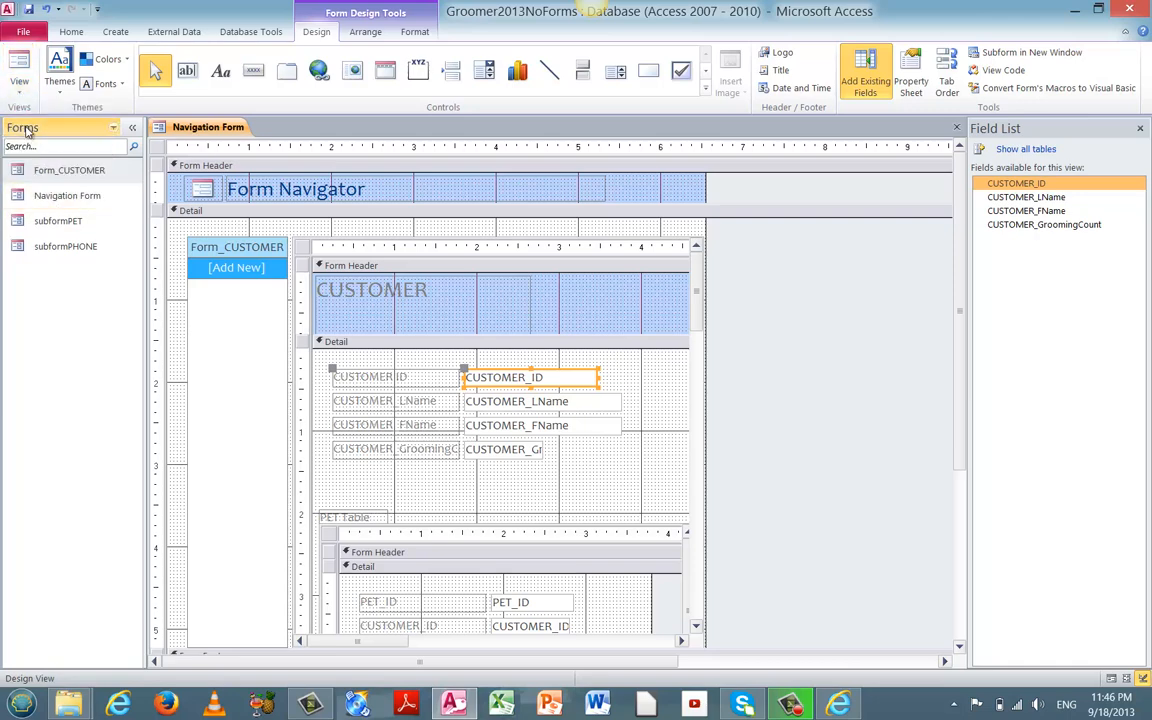
click(21, 86)
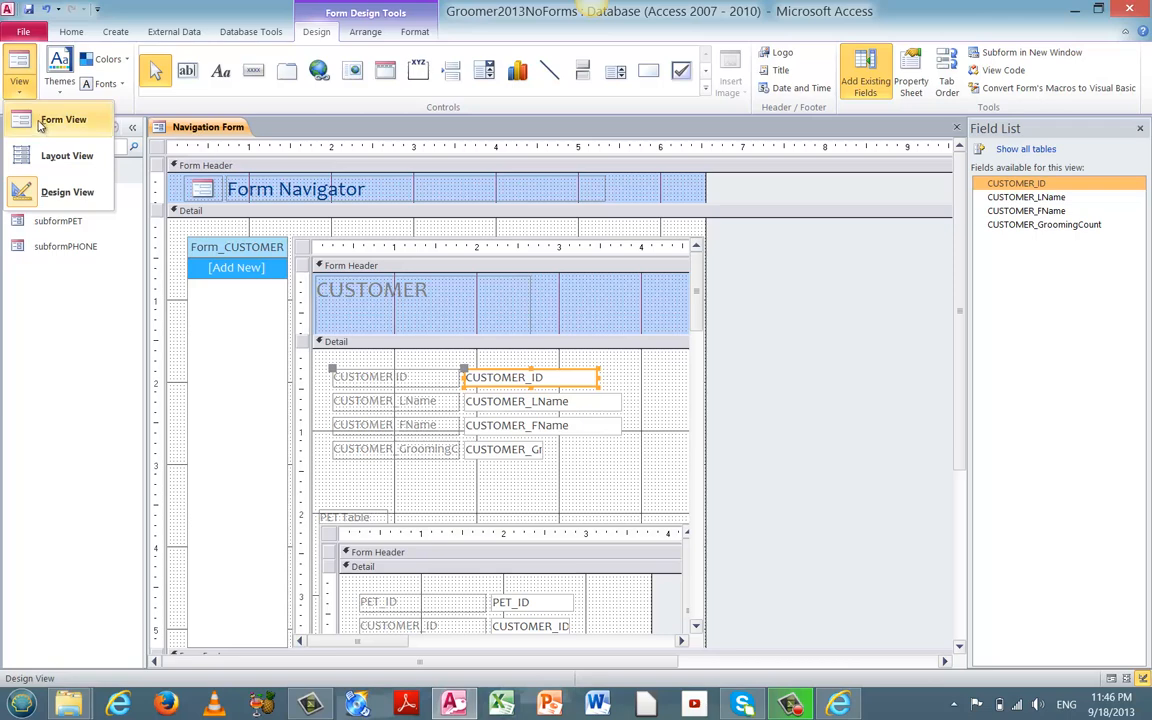
click(36, 119)
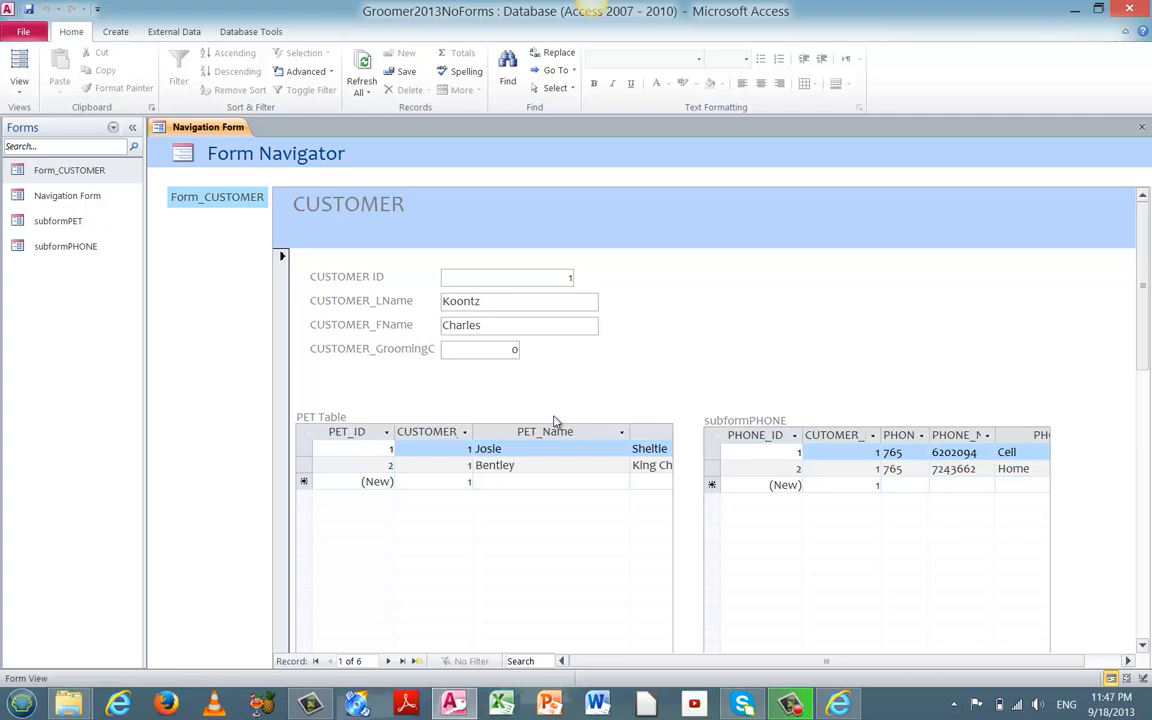
- Open the choice of object groups for the database's object list
click(110, 127)
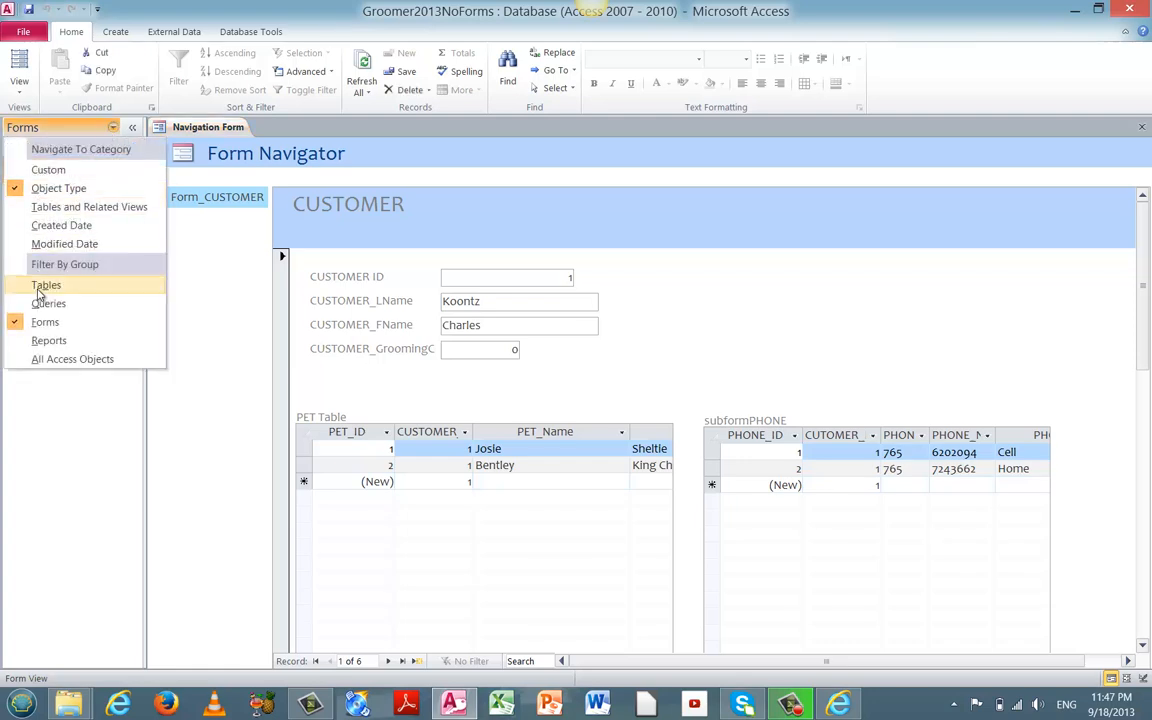